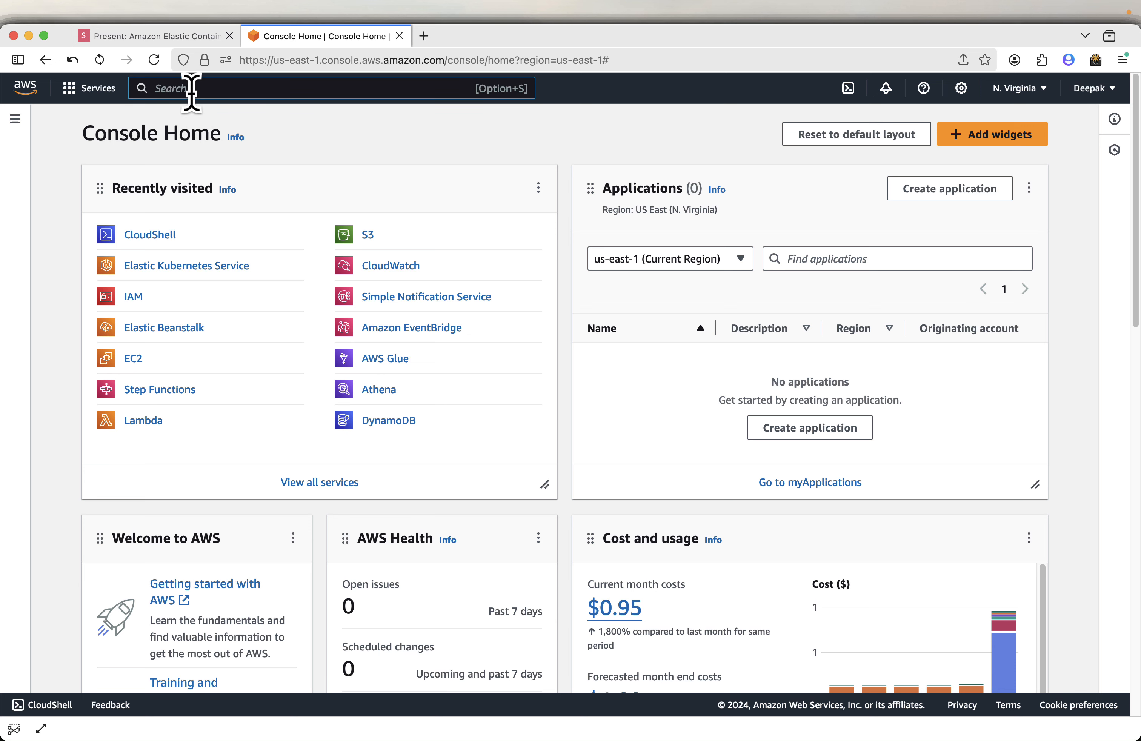
# Search the services for "container", open Elastic Container Service and start creating a cluster.
pyautogui.click(191, 92)
pyautogui.write('container')
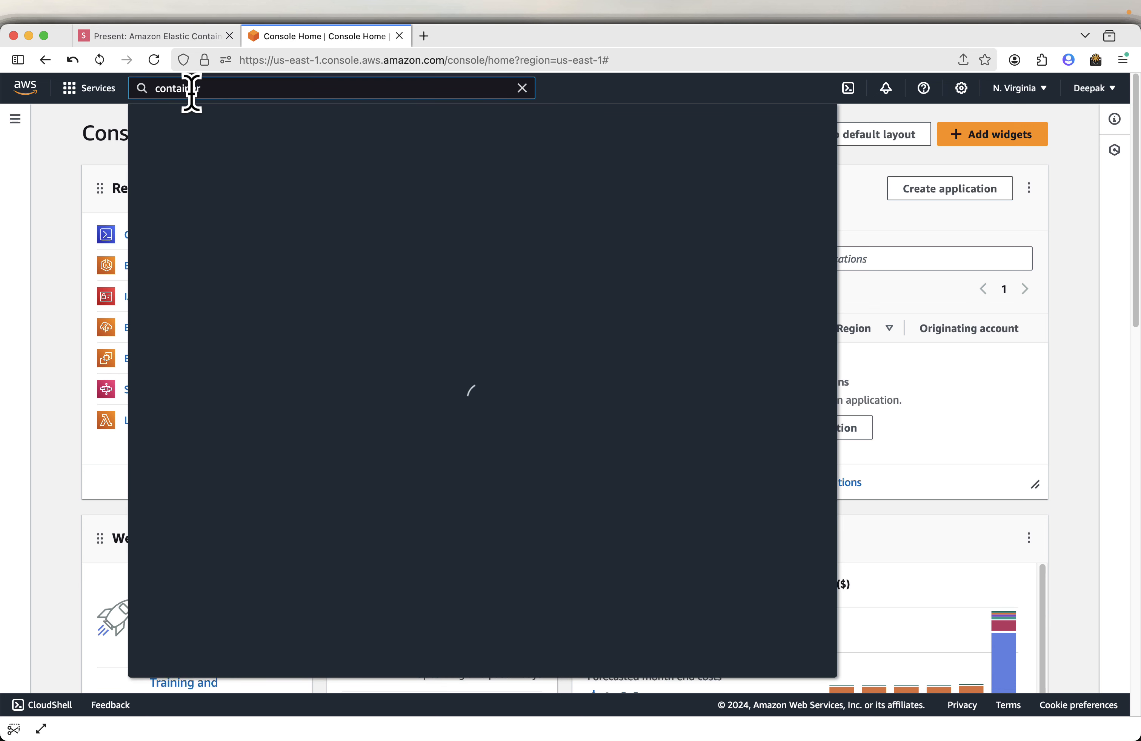
pyautogui.moveTo(415, 526)
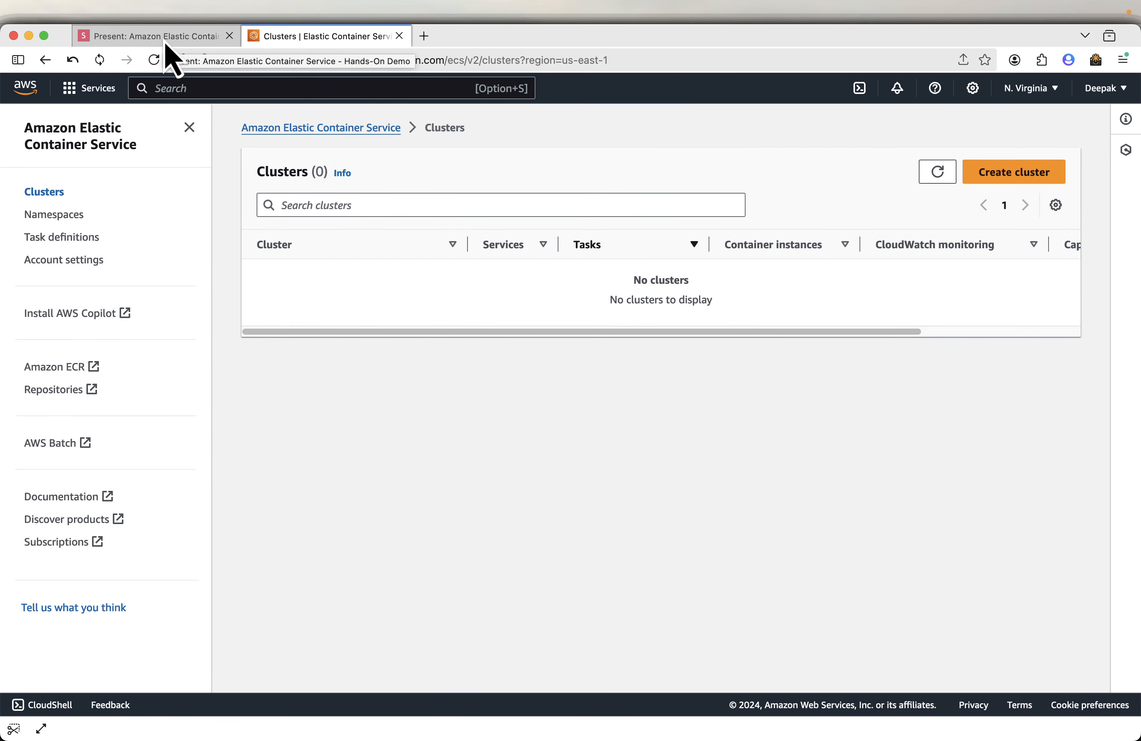
pyautogui.click(1026, 173)
# Copy the cluster name from the slides and set the new cluster's name to my-ecs-demo-cluster.
pyautogui.click(182, 37)
pyautogui.press('Right')
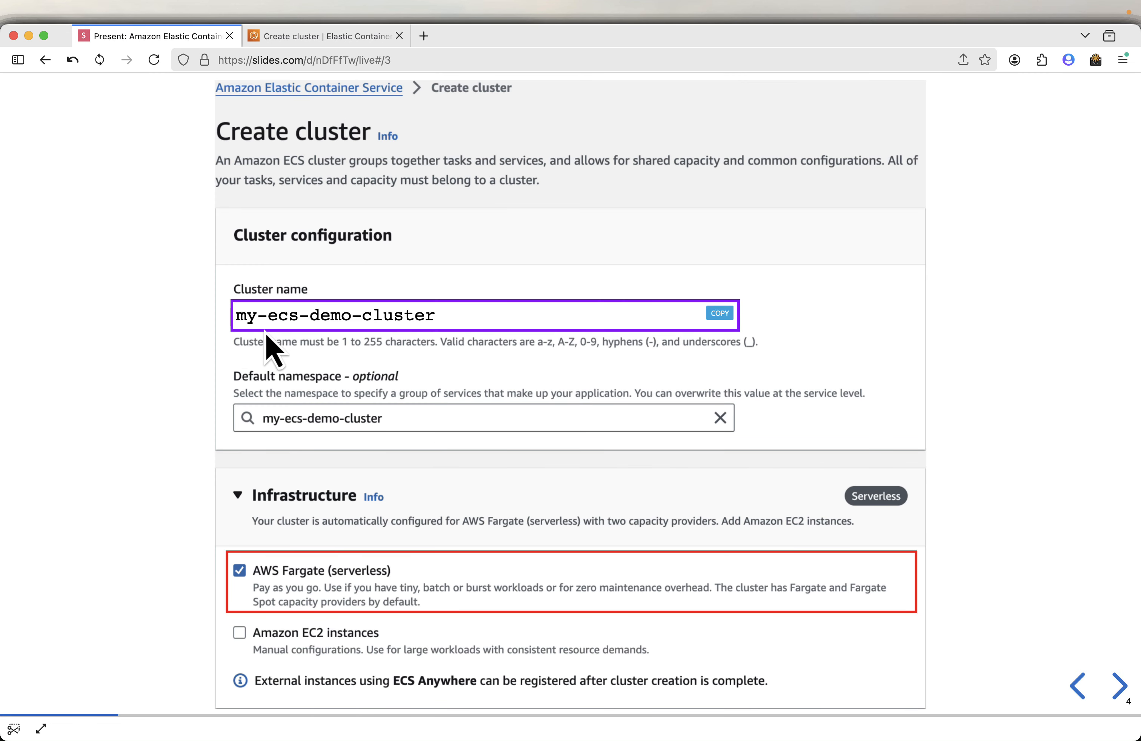
pyautogui.click(719, 313)
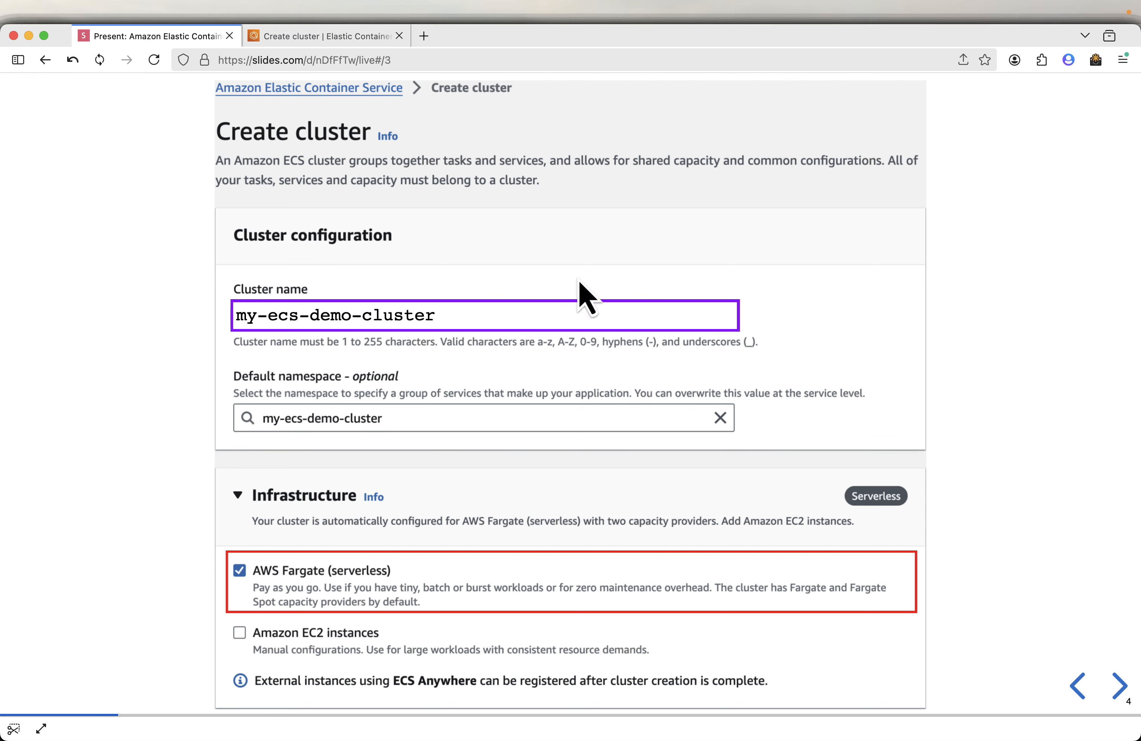
pyautogui.click(317, 38)
pyautogui.click(339, 327)
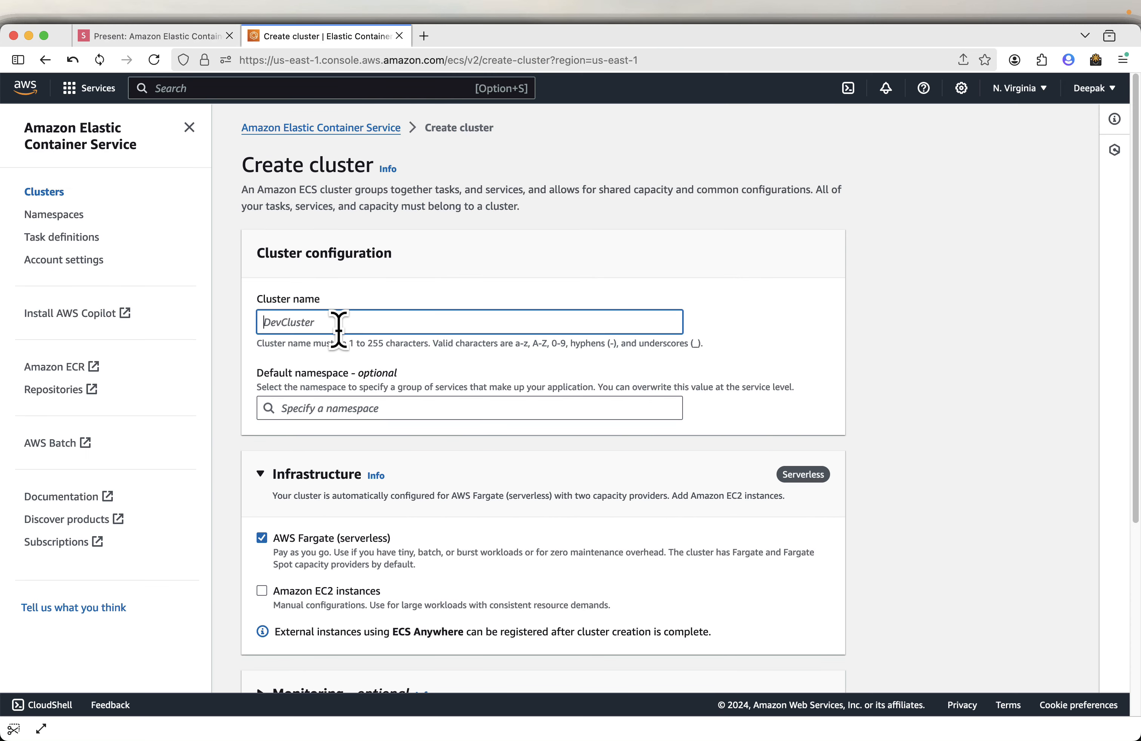
pyautogui.press('super+v')
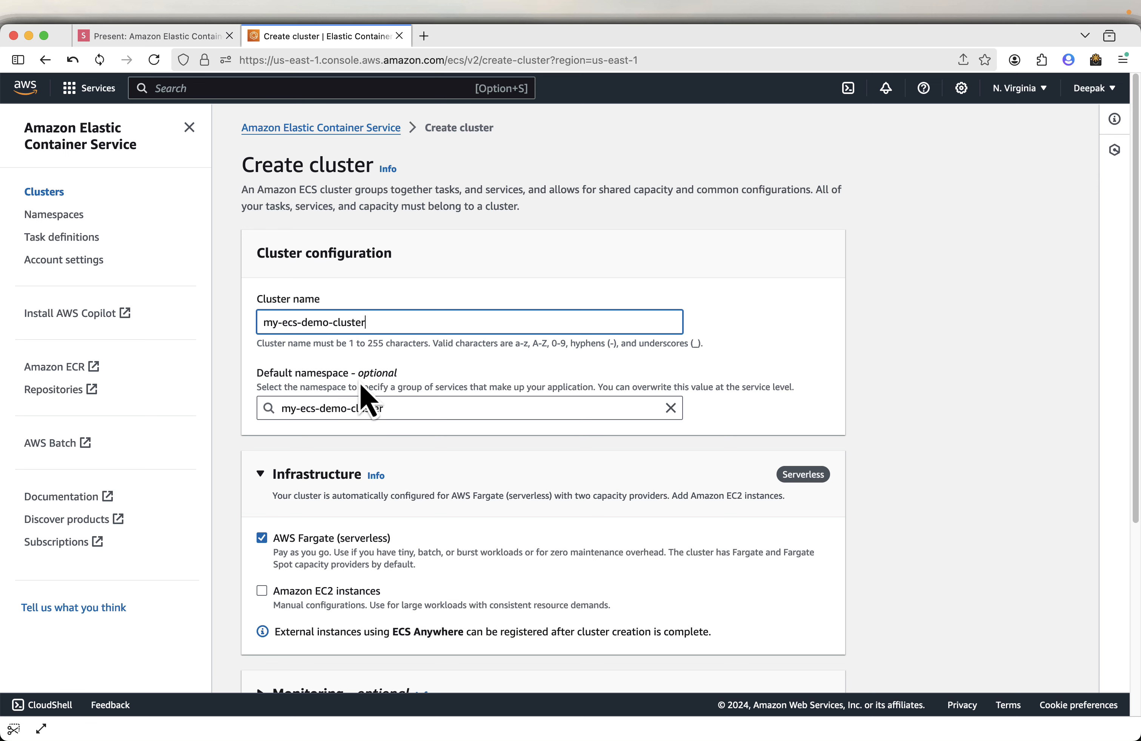
# Expand the optional monitoring, encryption and tags settings, and create the AWS Fargate cluster with the defaults kept.
pyautogui.scroll(-2, 449, 524)
pyautogui.scroll(-5, 450, 525)
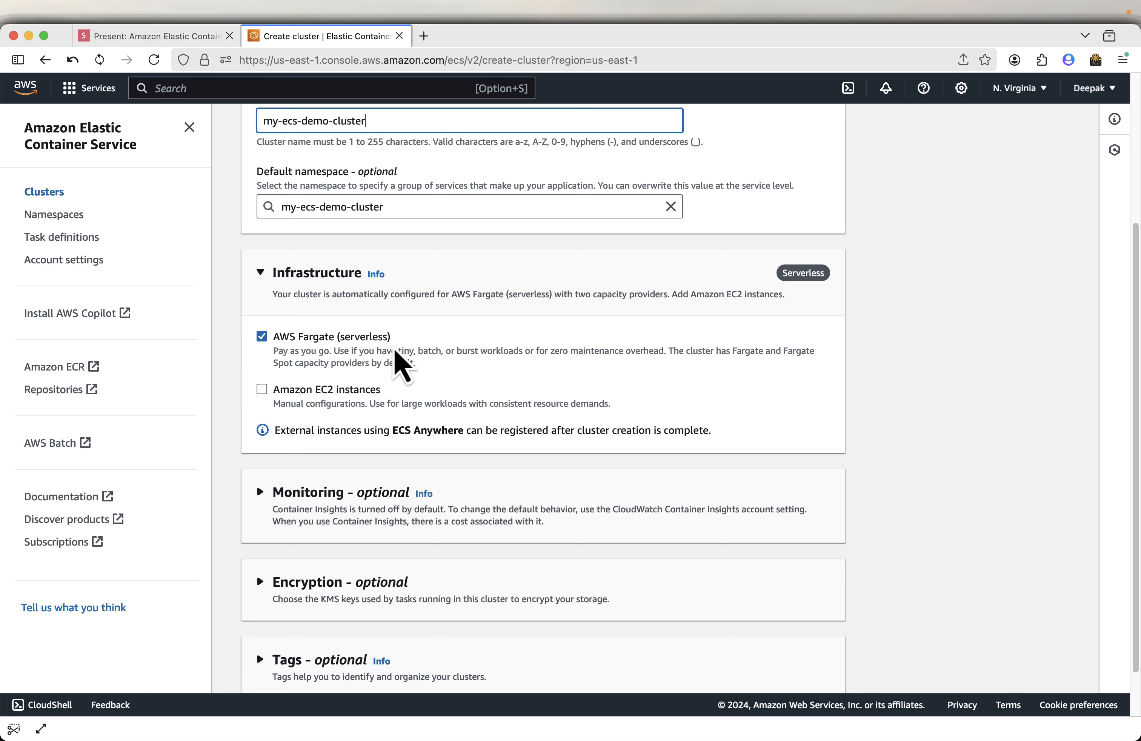
pyautogui.scroll(-2, 508, 347)
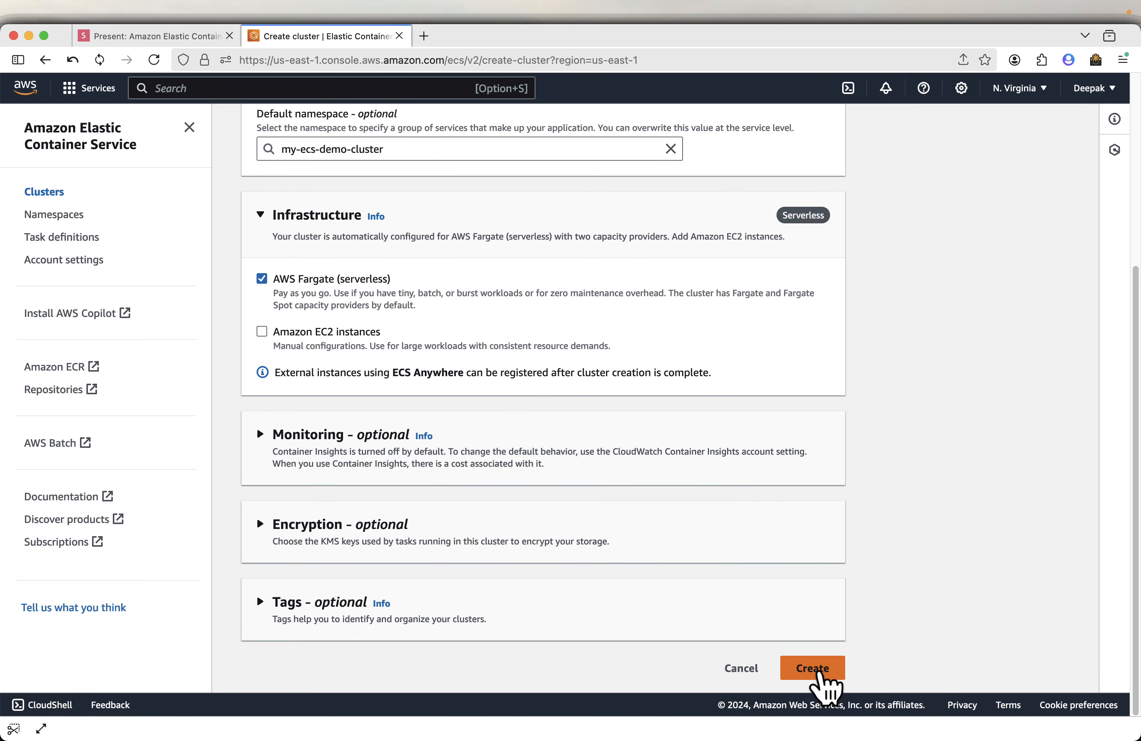
pyautogui.click(261, 435)
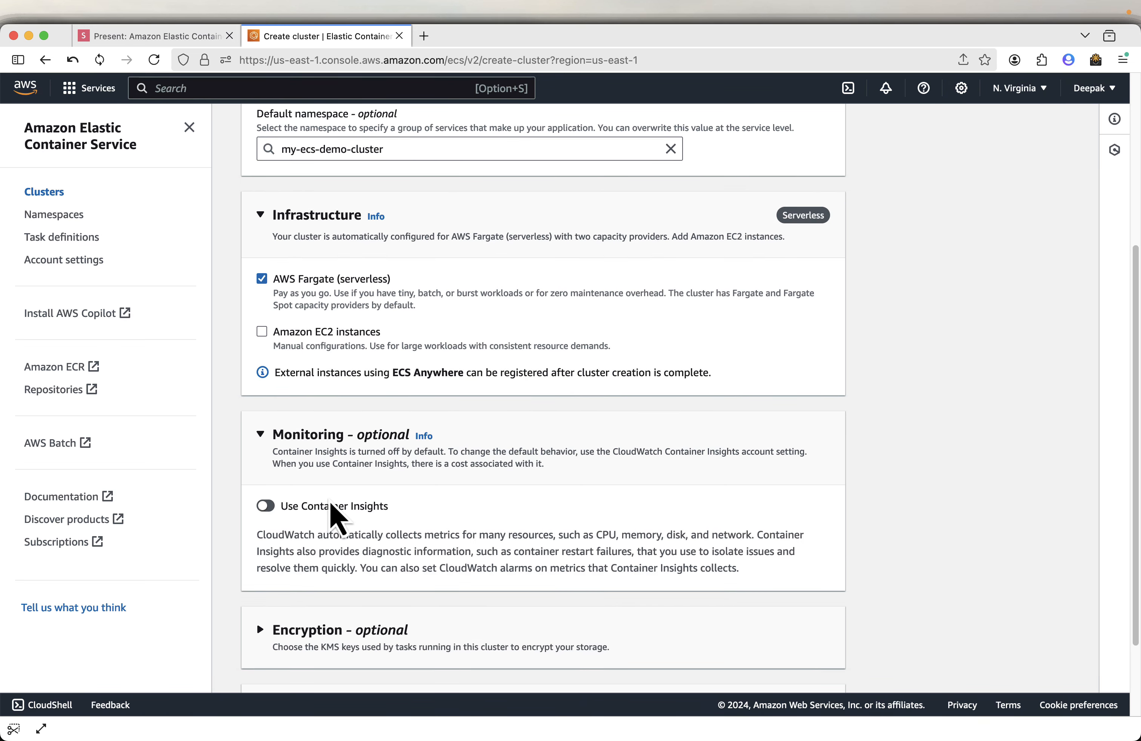
pyautogui.scroll(-3, 327, 500)
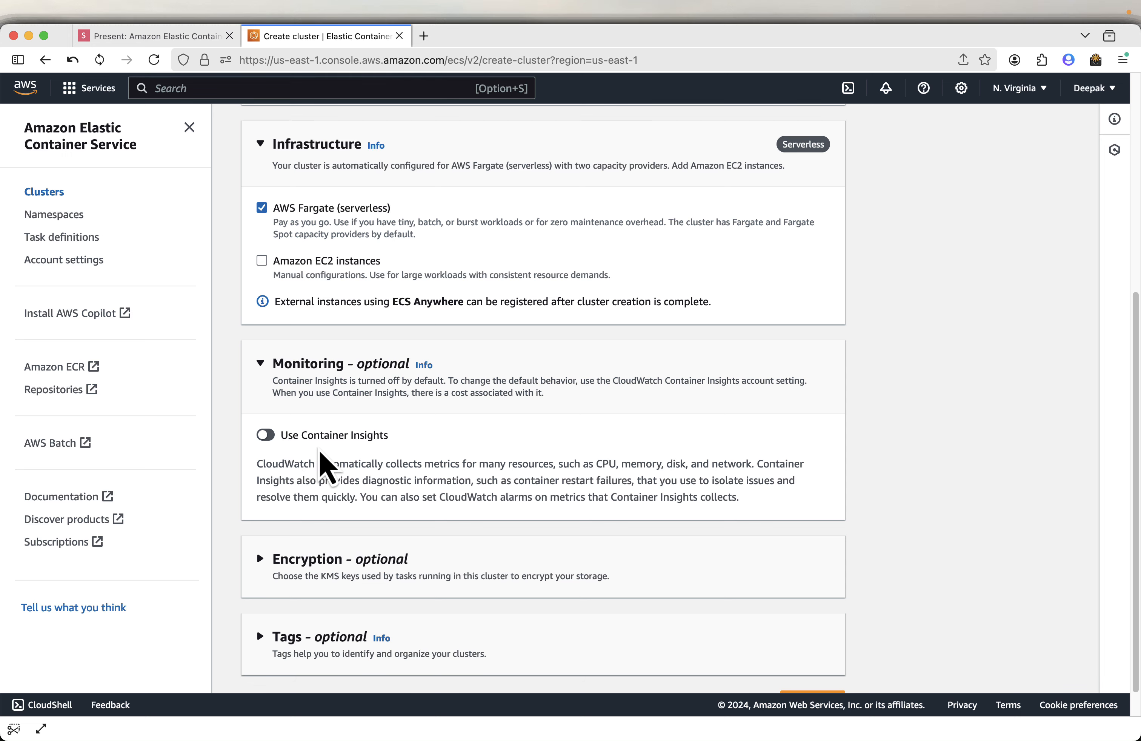
pyautogui.click(268, 561)
pyautogui.scroll(-4, 448, 538)
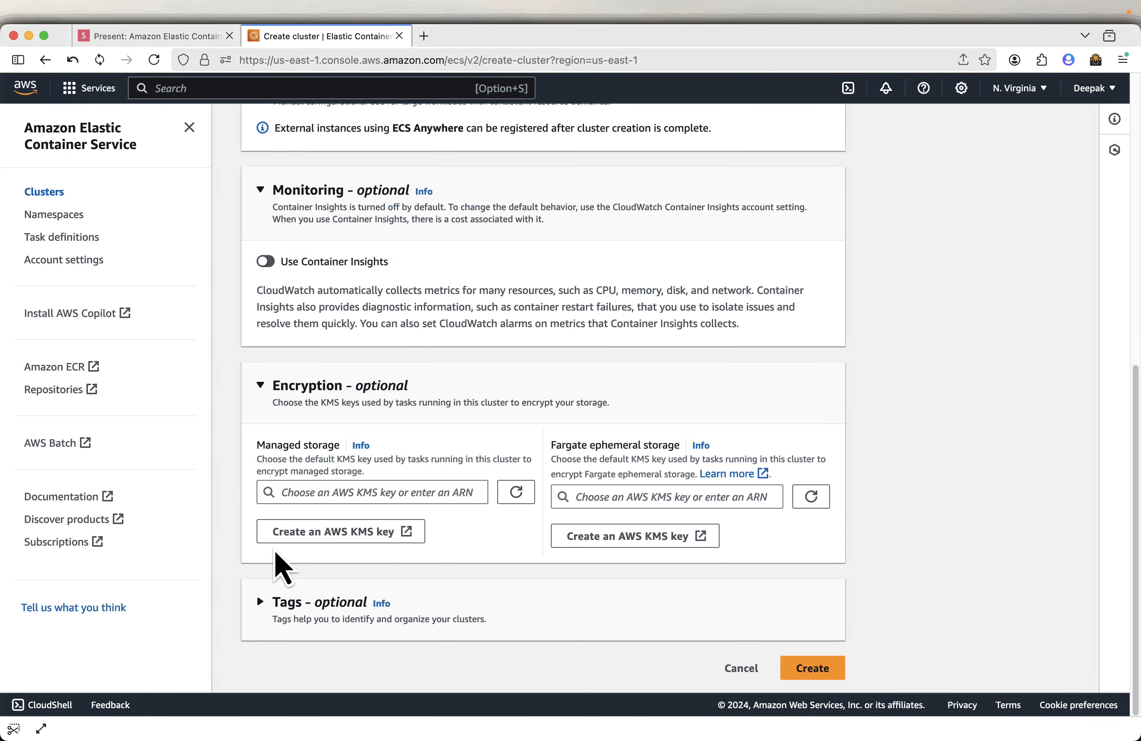
pyautogui.click(264, 604)
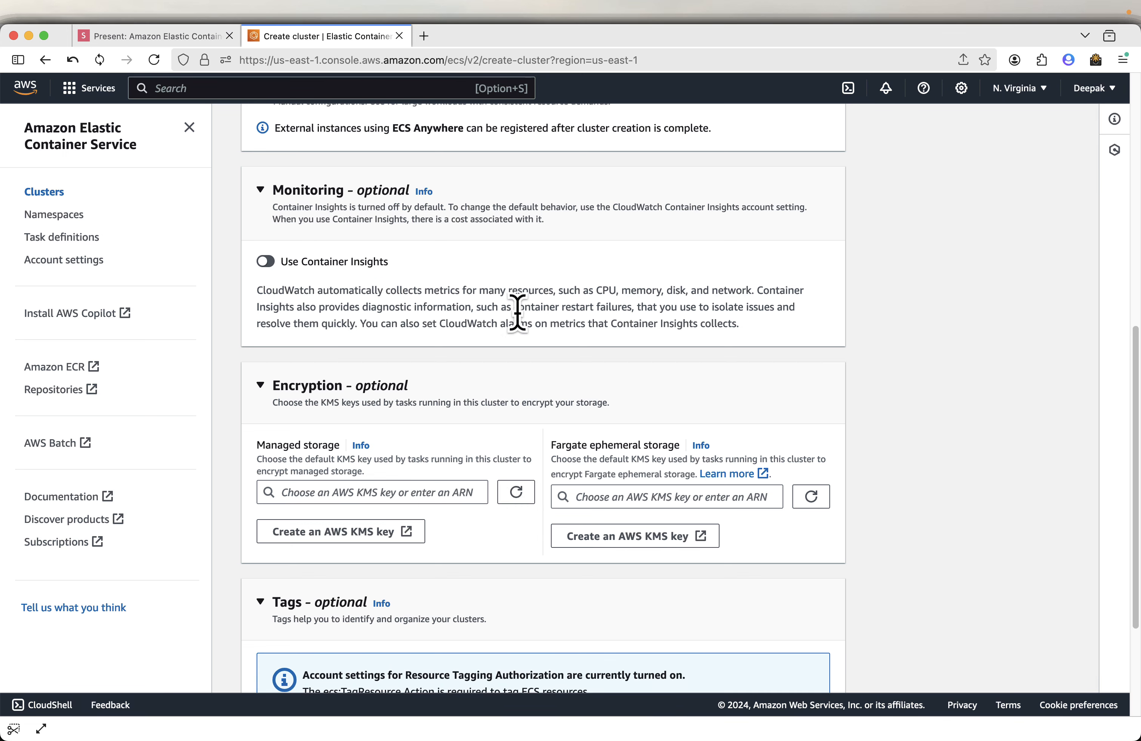
pyautogui.scroll(-4, 516, 313)
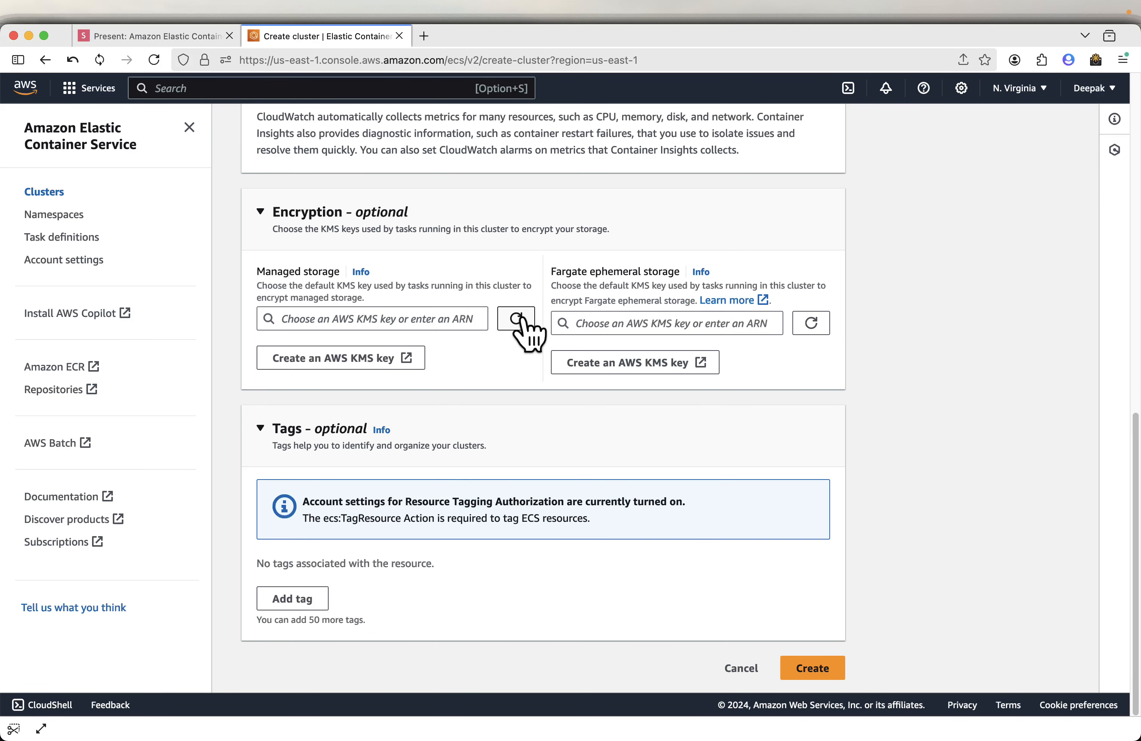
pyautogui.click(818, 668)
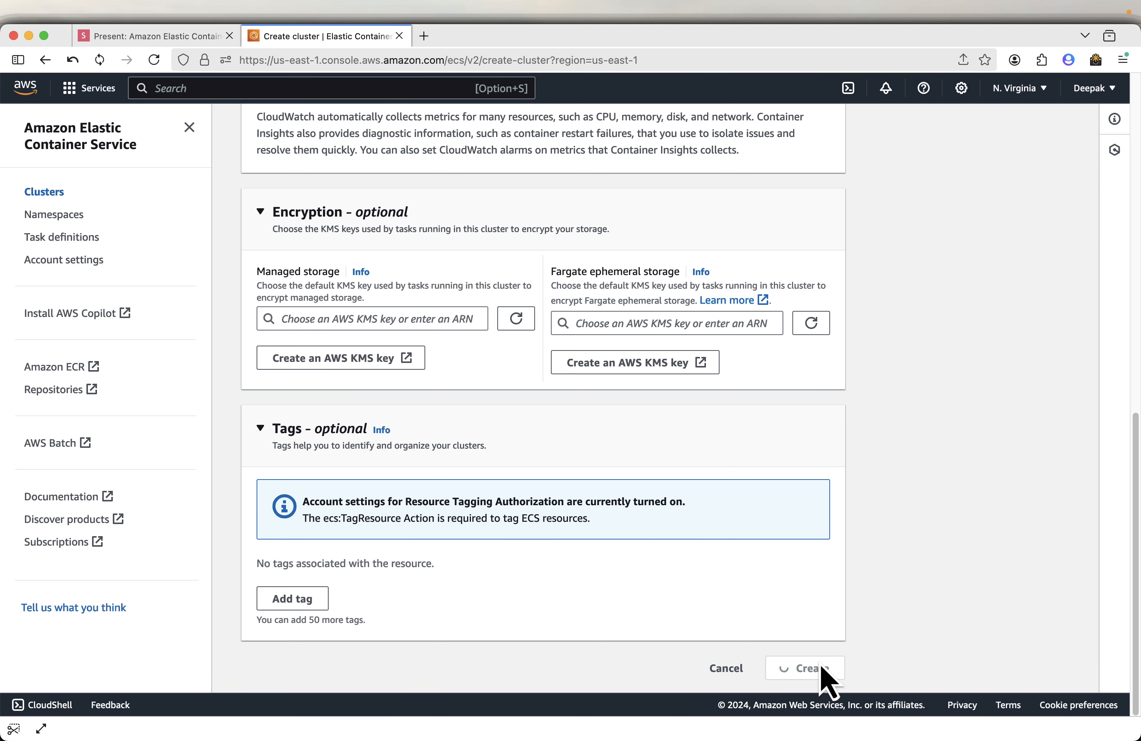
# Switch to the slides and advance through the cluster creation slides to "Create new task definition".
pyautogui.click(187, 37)
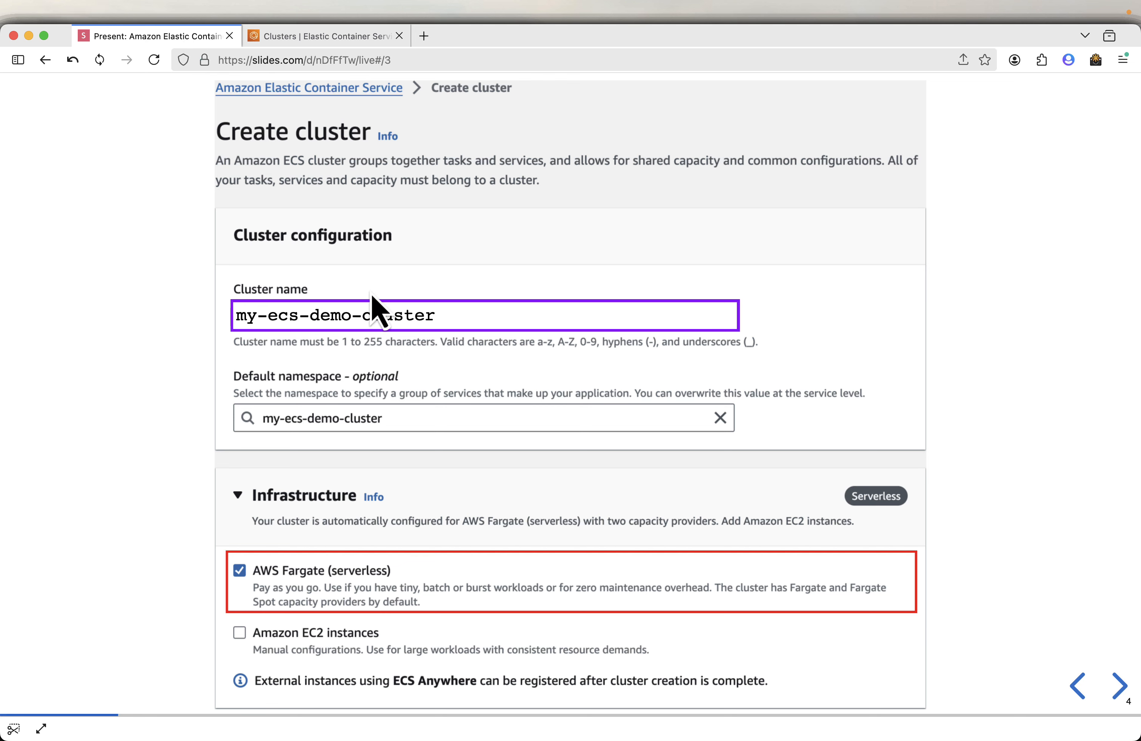
pyautogui.press('Right')
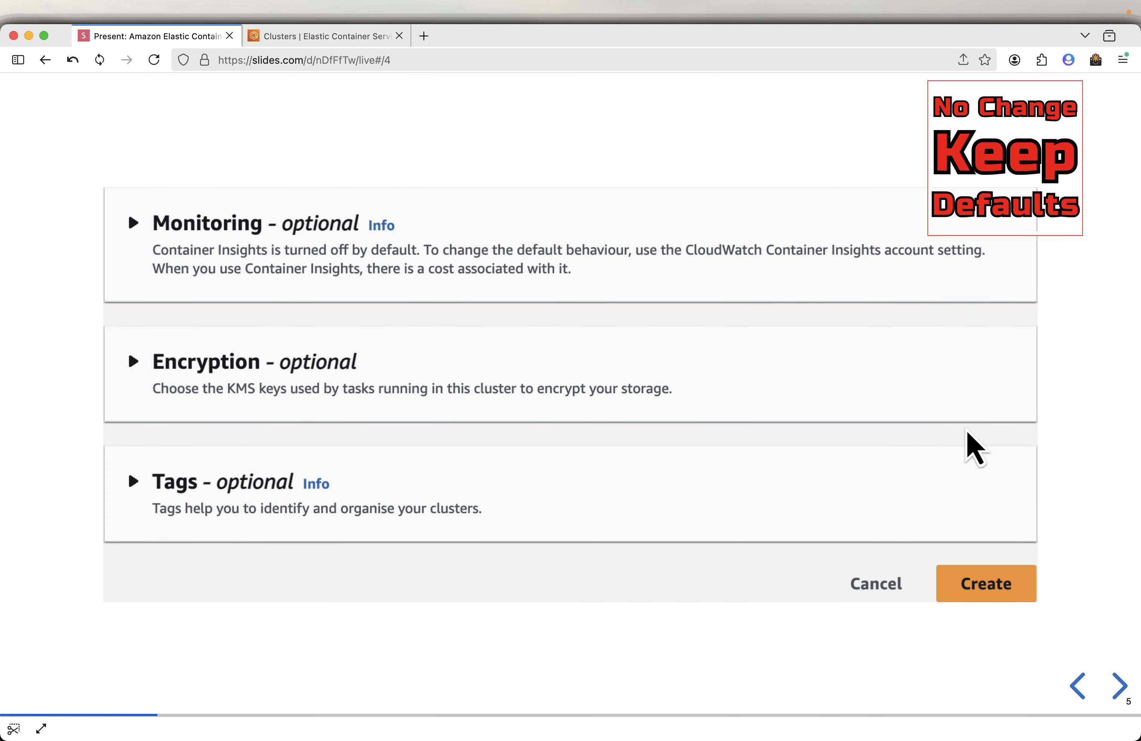
pyautogui.press('Right')
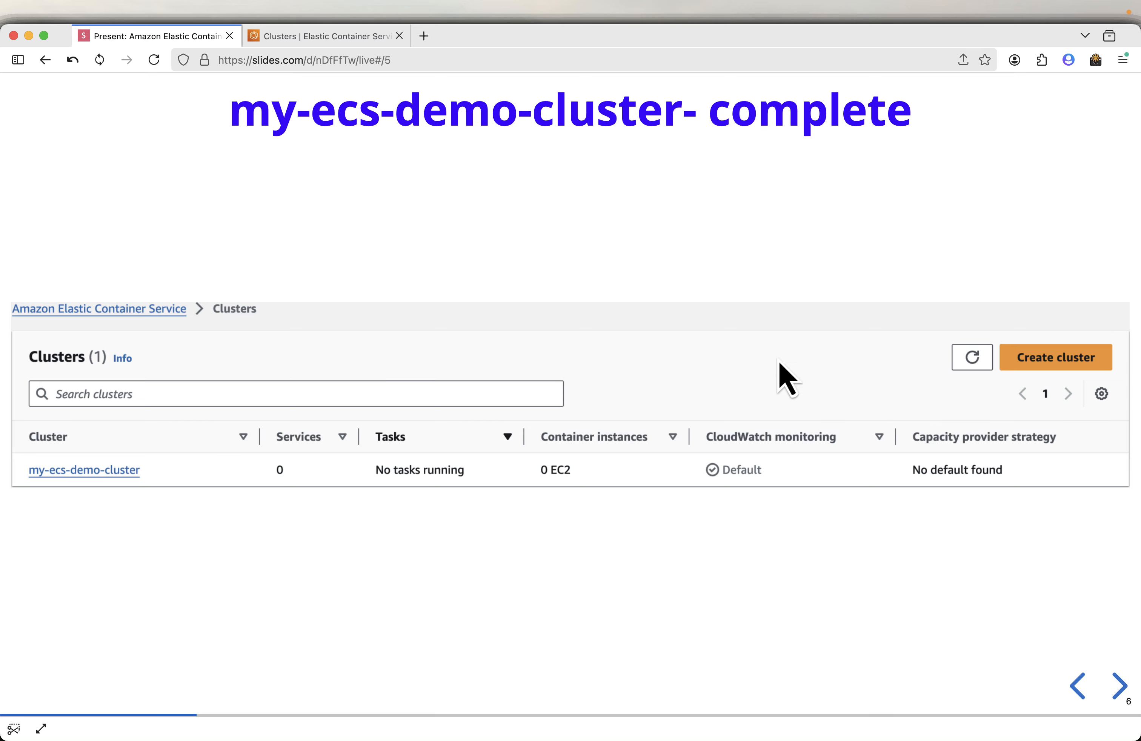
pyautogui.press('Right')
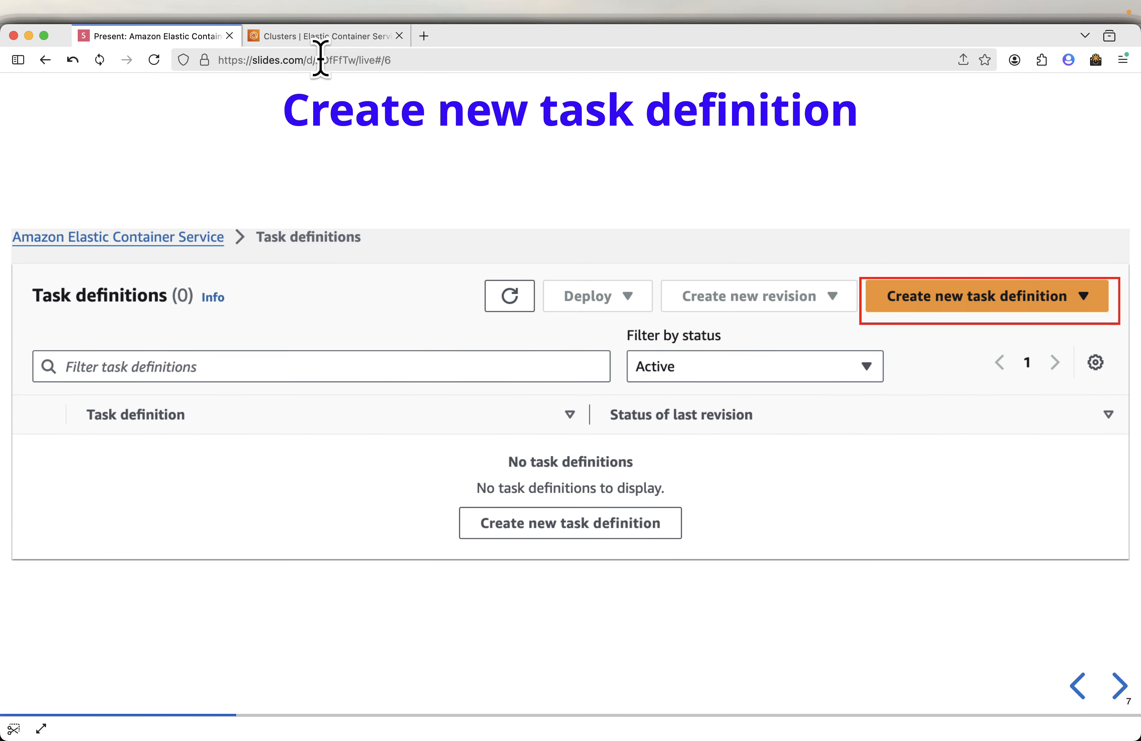
# Return to the AWS console, dismiss the cluster notification and start a new task definition without JSON.
pyautogui.click(308, 36)
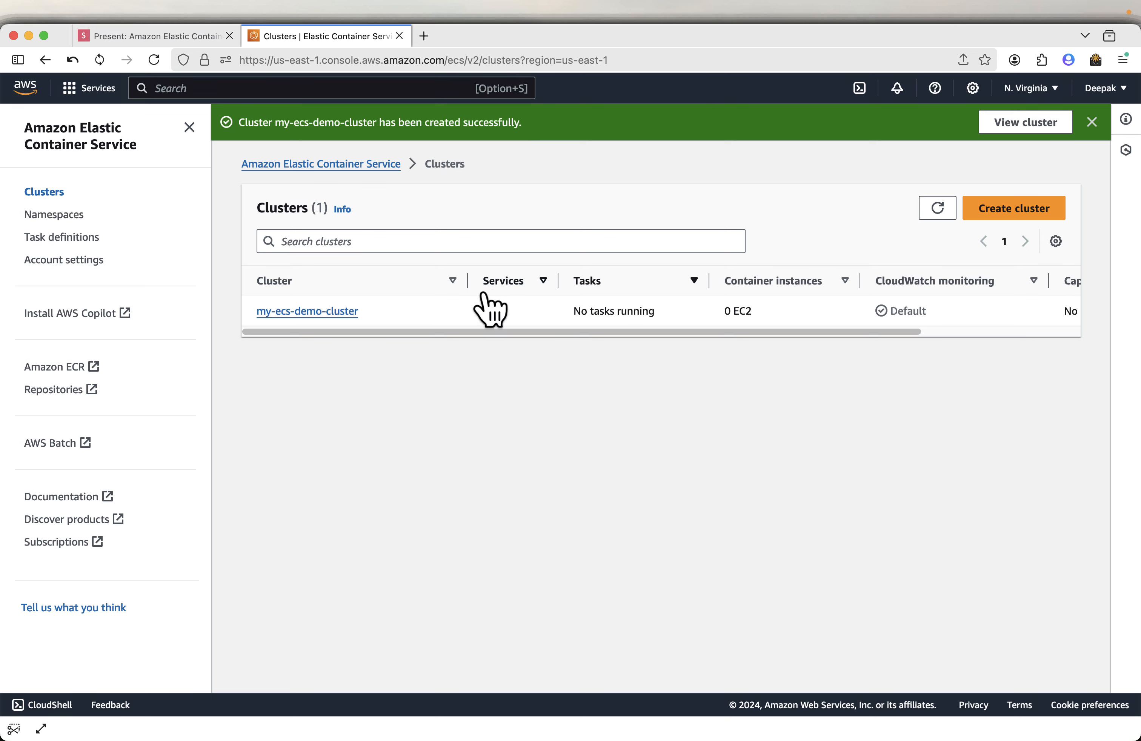
pyautogui.click(1092, 122)
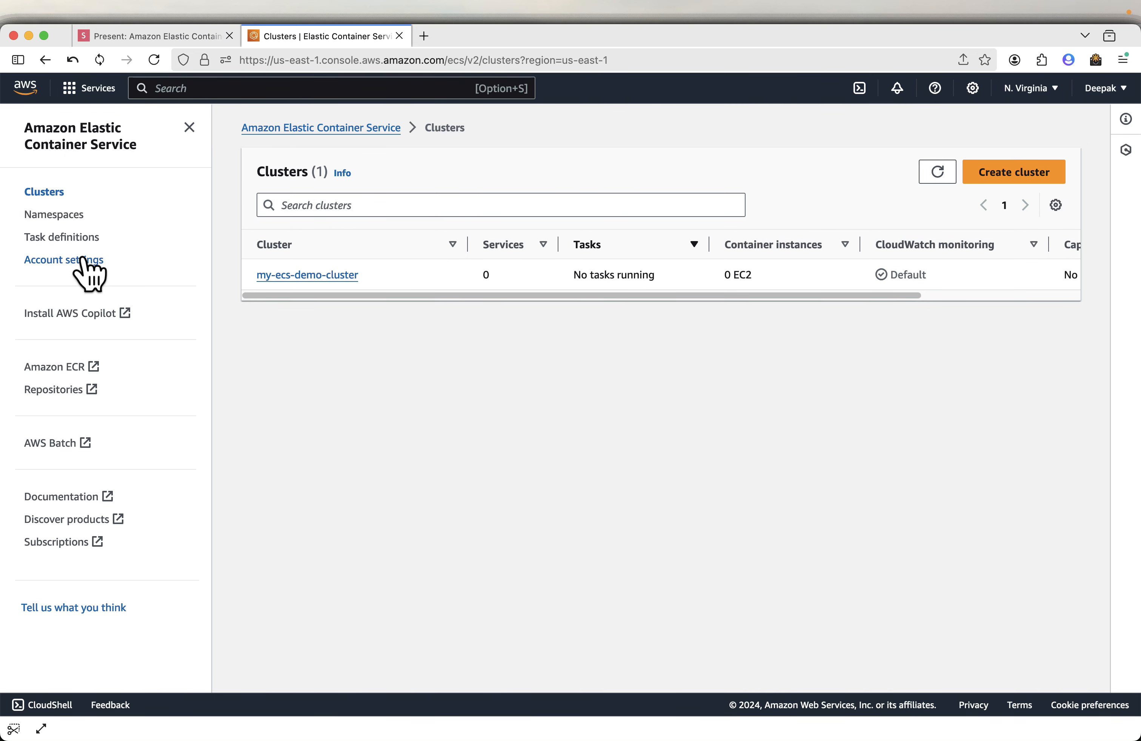
pyautogui.click(56, 253)
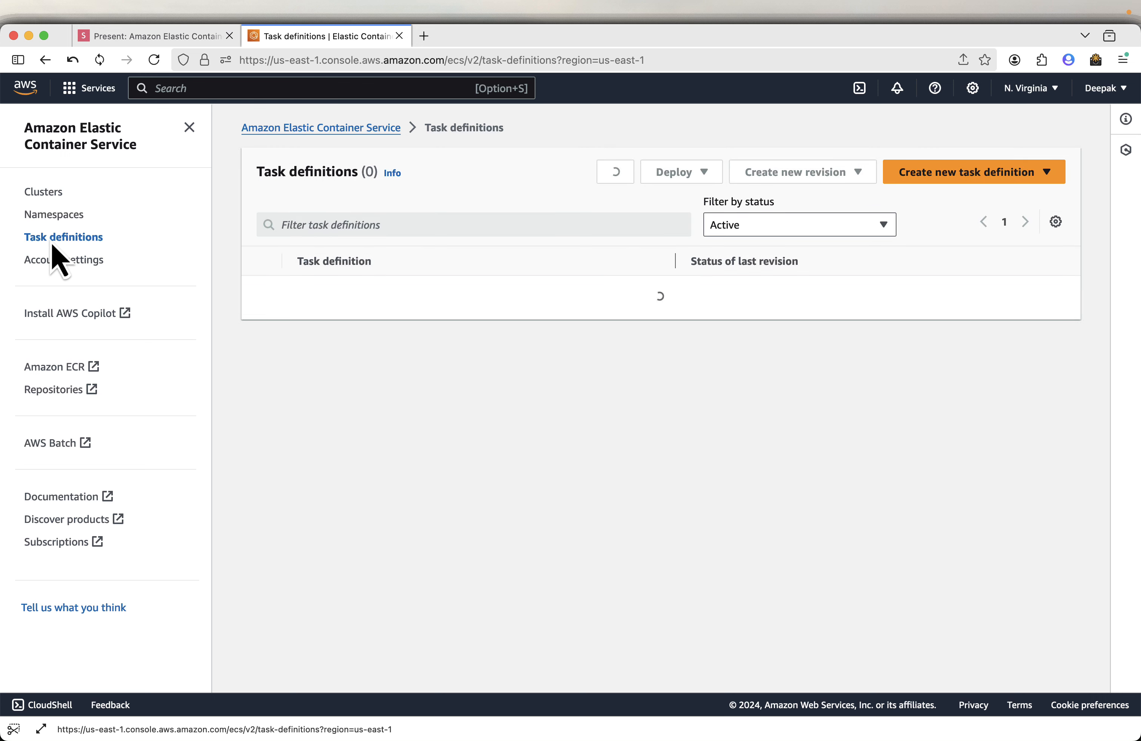
pyautogui.click(969, 181)
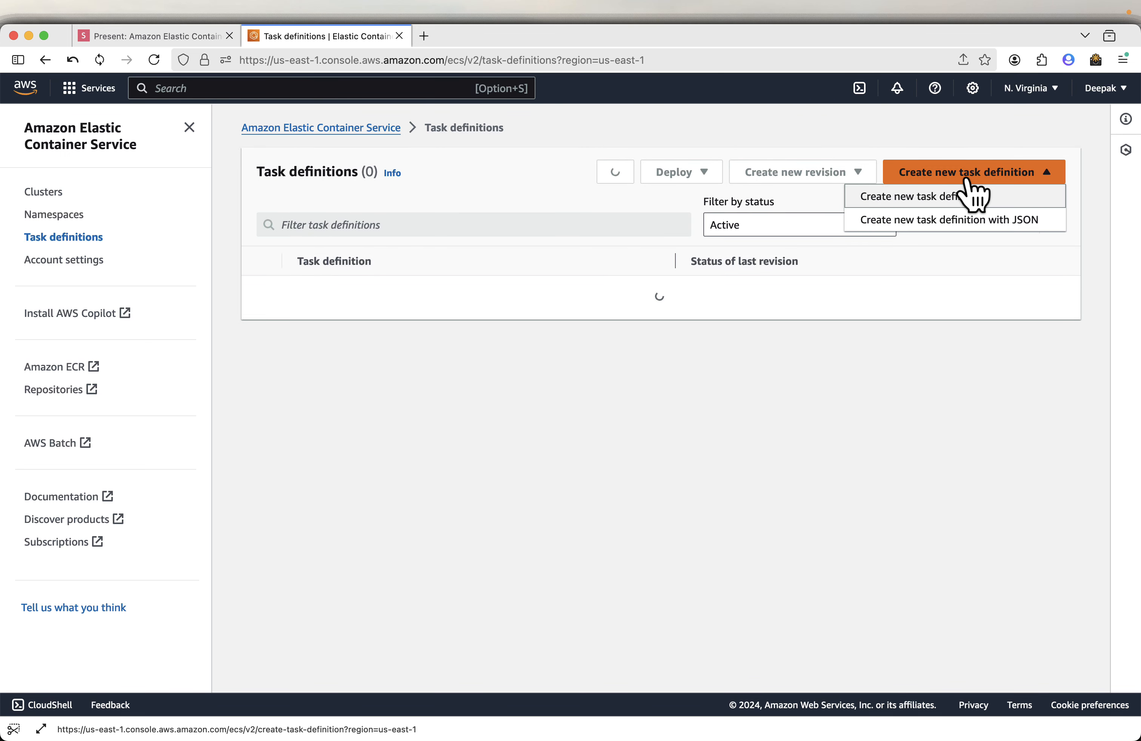
pyautogui.click(938, 202)
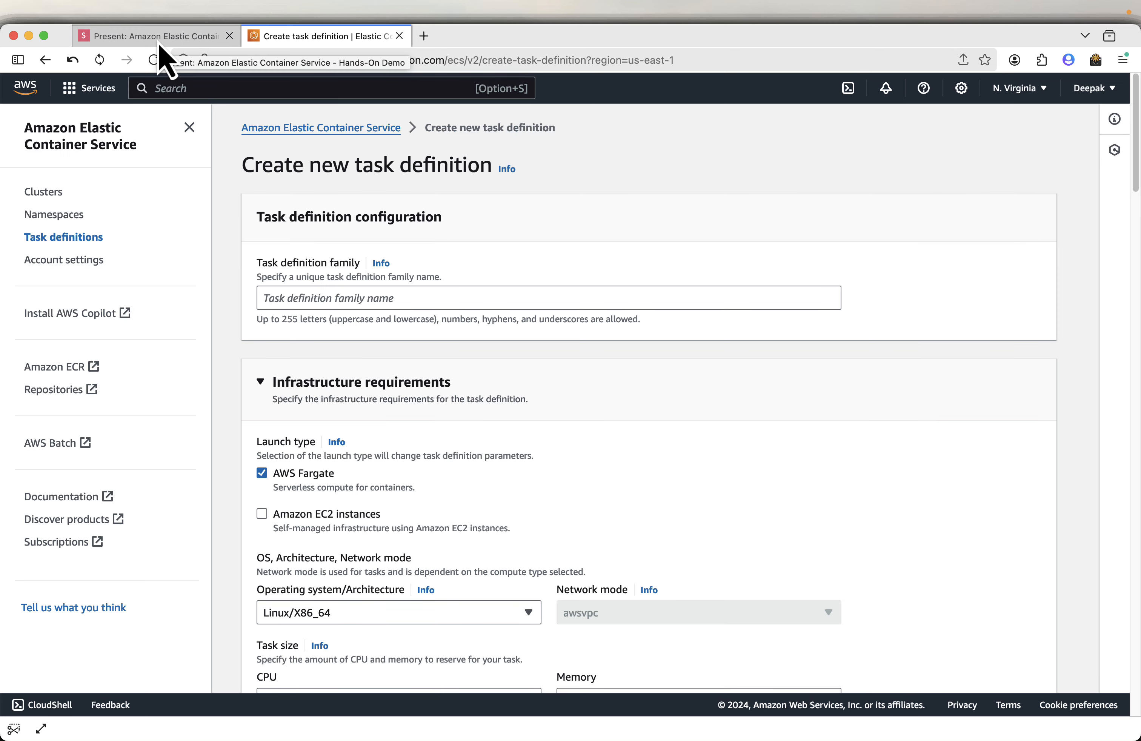
# Copy the family name from the next slide and set the task definition family to web-app-task.
pyautogui.click(160, 41)
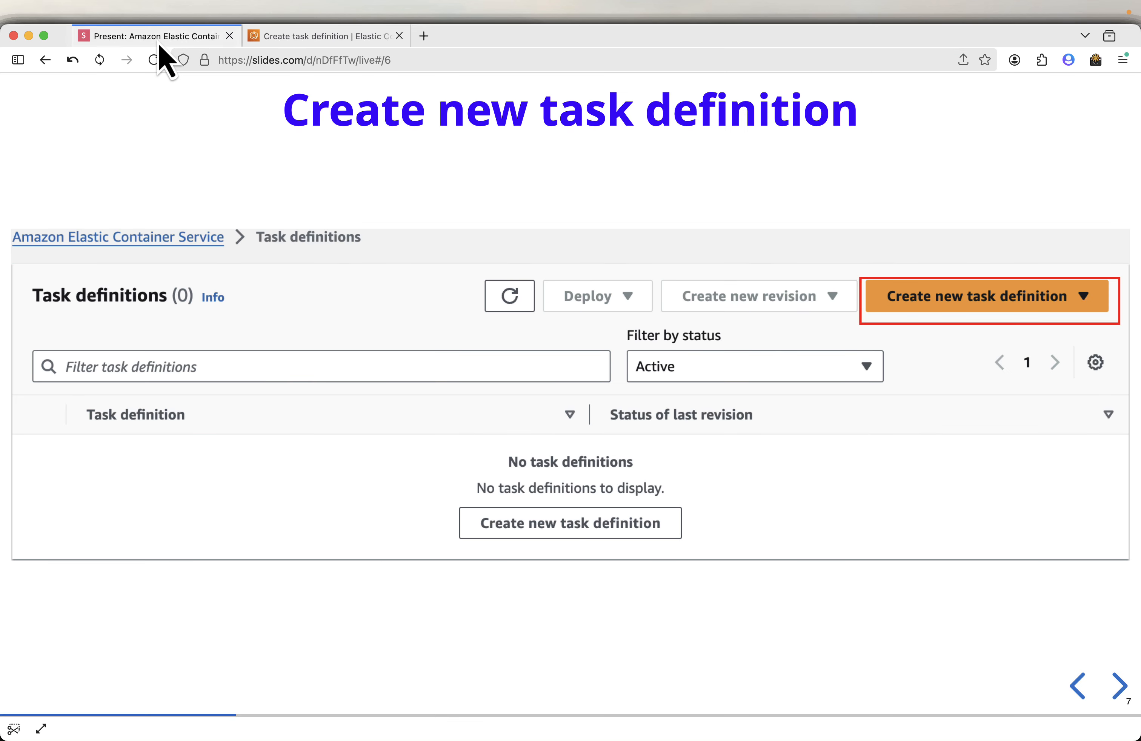
pyautogui.press('Right')
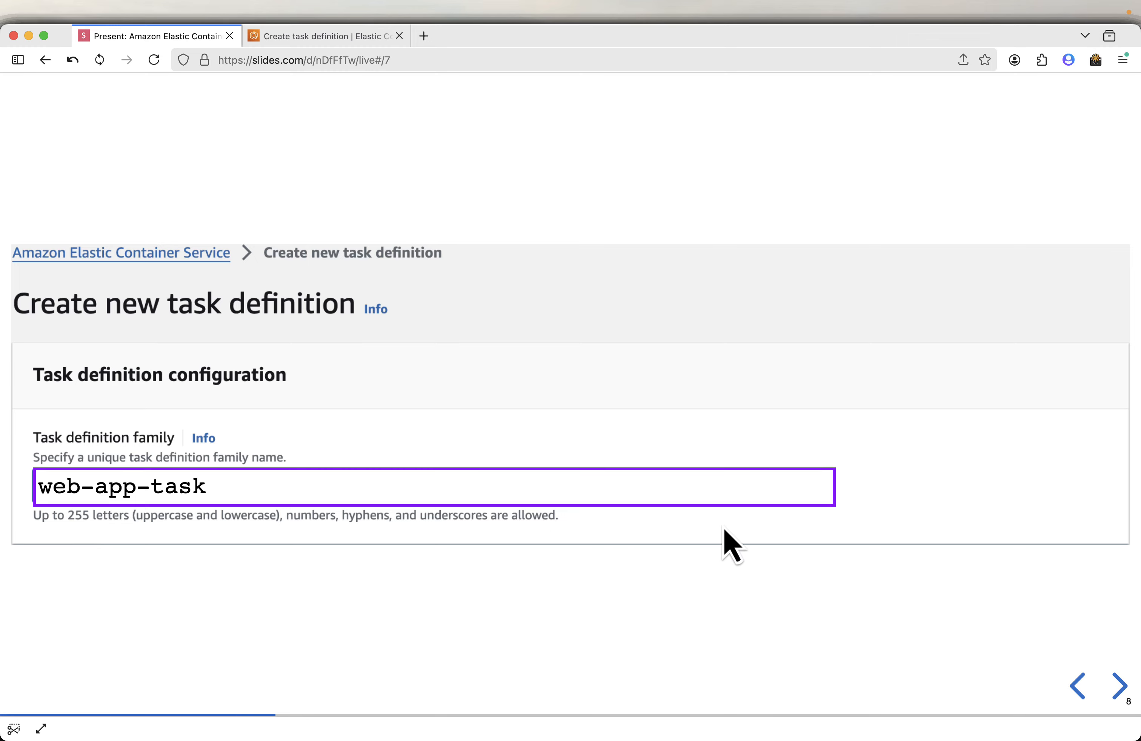
pyautogui.click(826, 483)
pyautogui.click(332, 37)
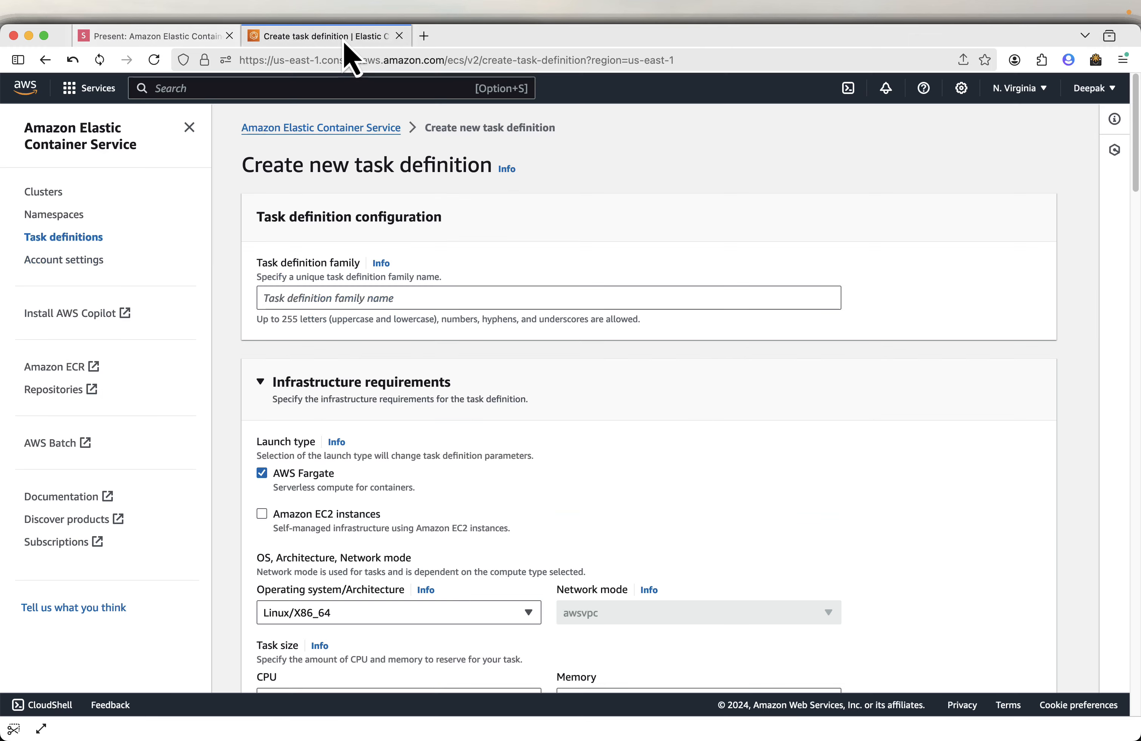
pyautogui.click(318, 306)
pyautogui.press('super+v')
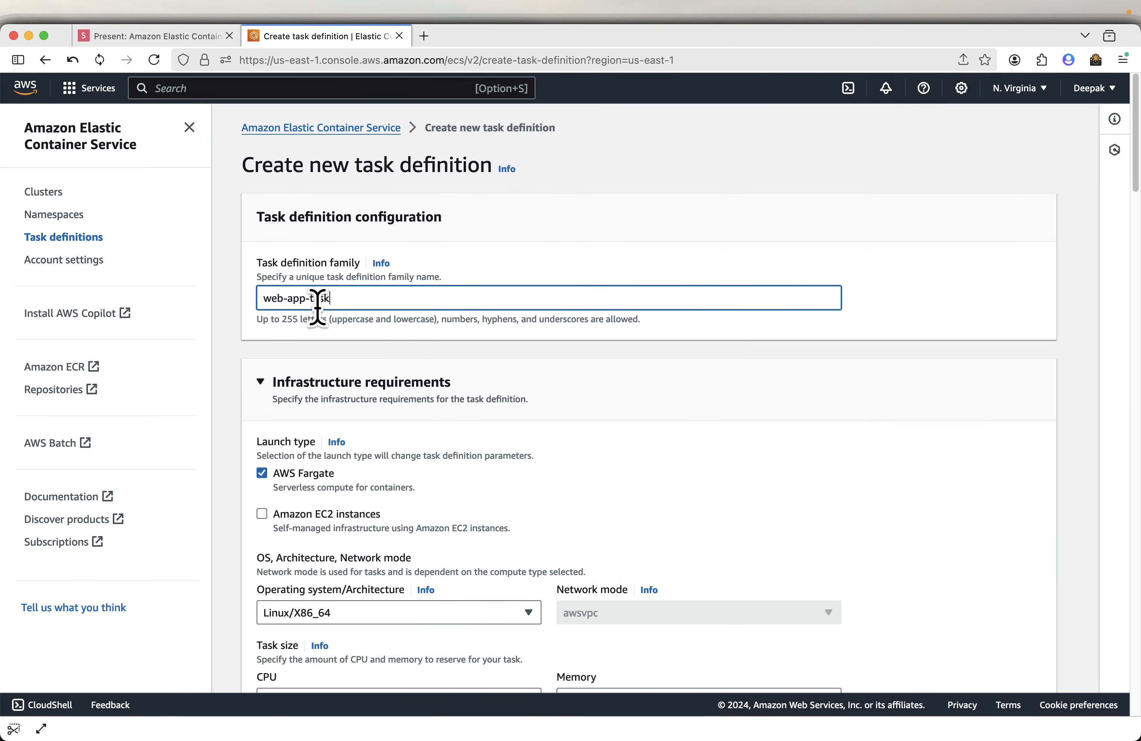
# Review the infrastructure requirements of the task definition: launch type, operating system, network mode, task size, task roles and placement.
pyautogui.scroll(-3, 596, 407)
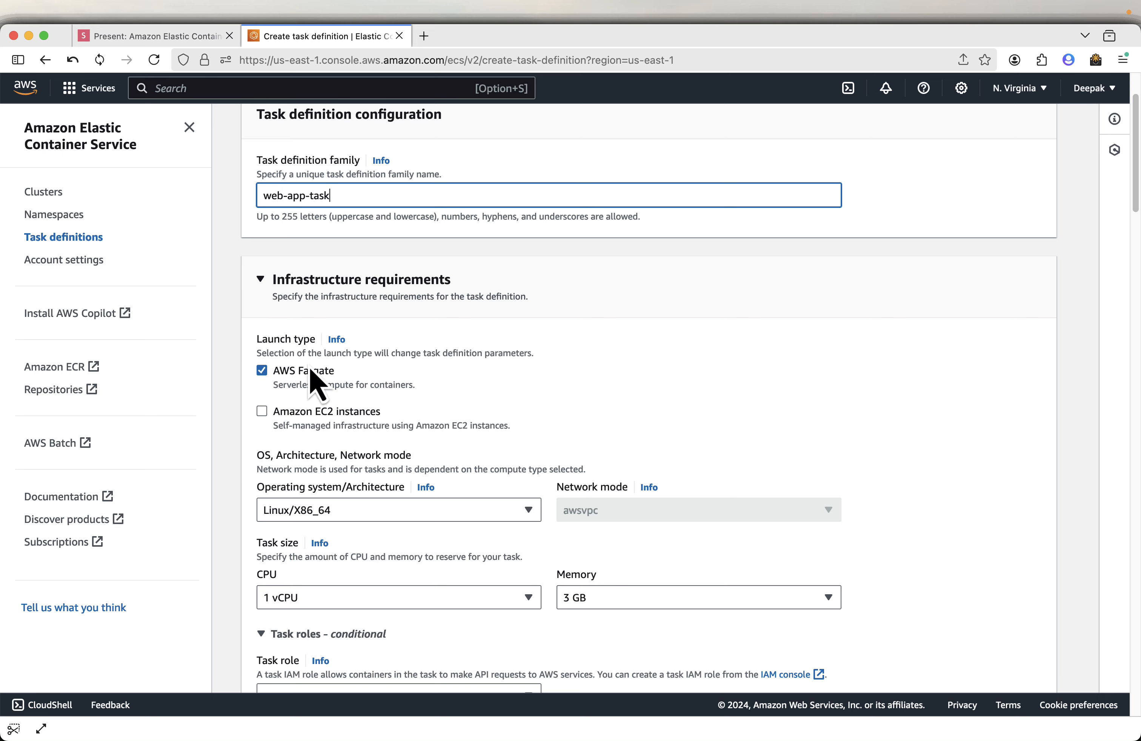
pyautogui.scroll(-2, 492, 419)
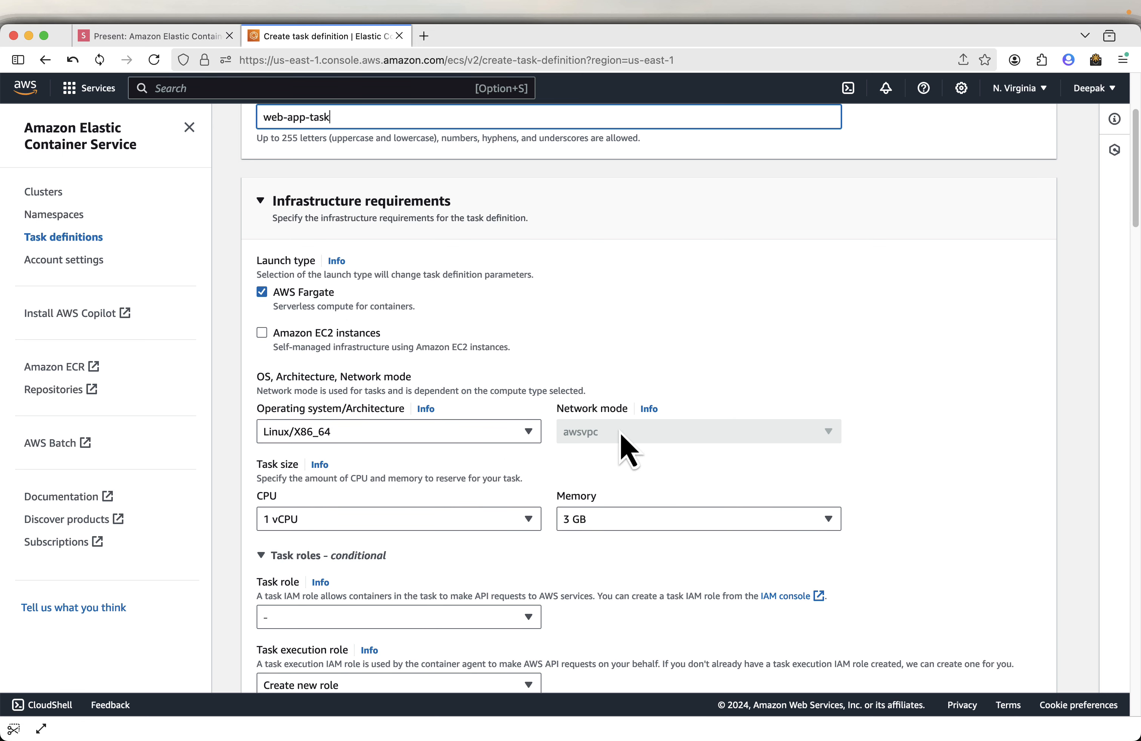
pyautogui.scroll(-1, 518, 434)
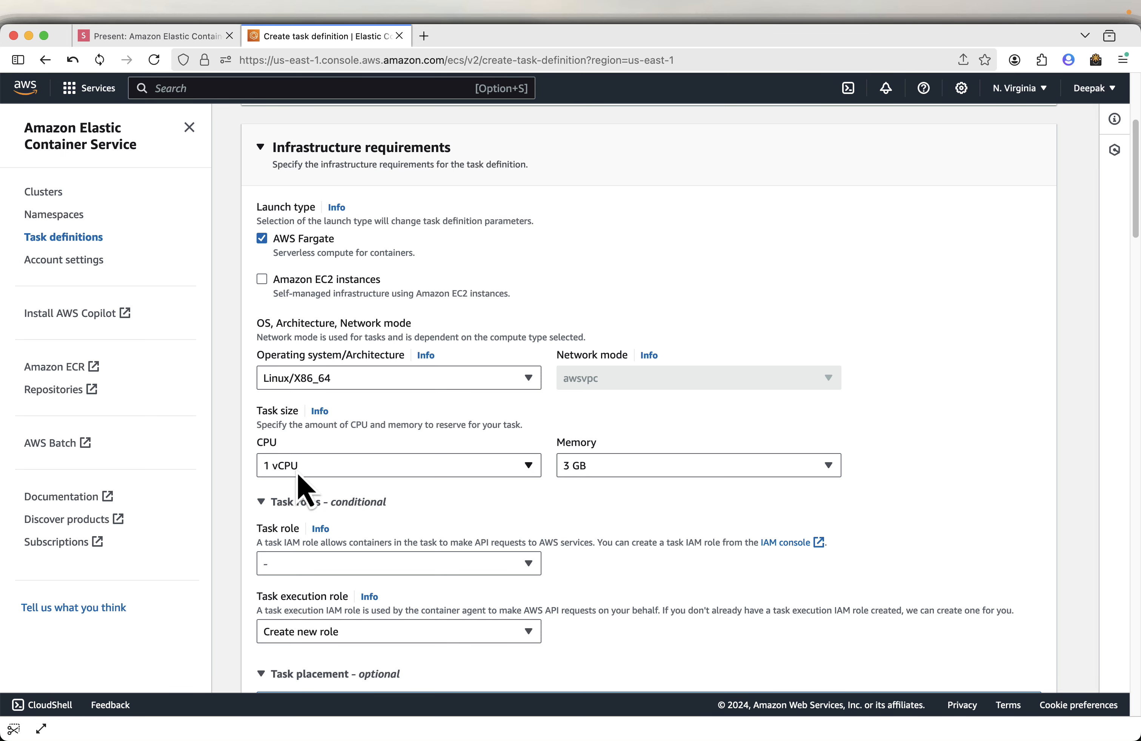
pyautogui.scroll(-2, 586, 477)
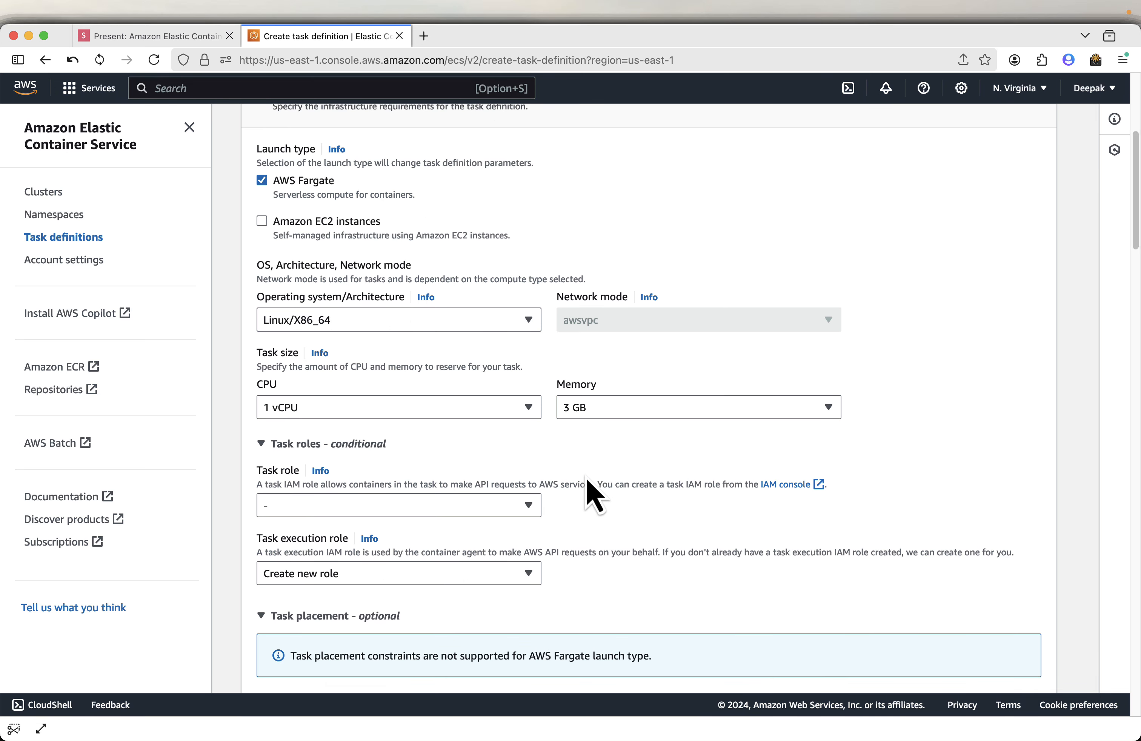
pyautogui.scroll(-1, 595, 493)
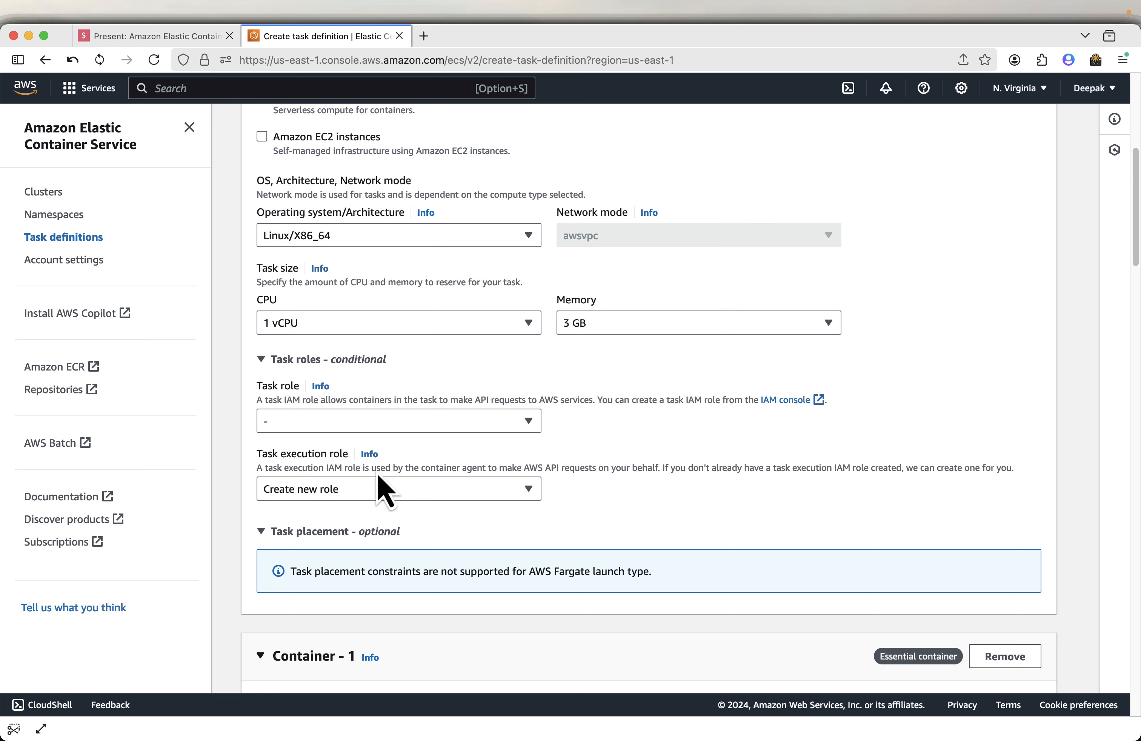
pyautogui.scroll(-5, 551, 489)
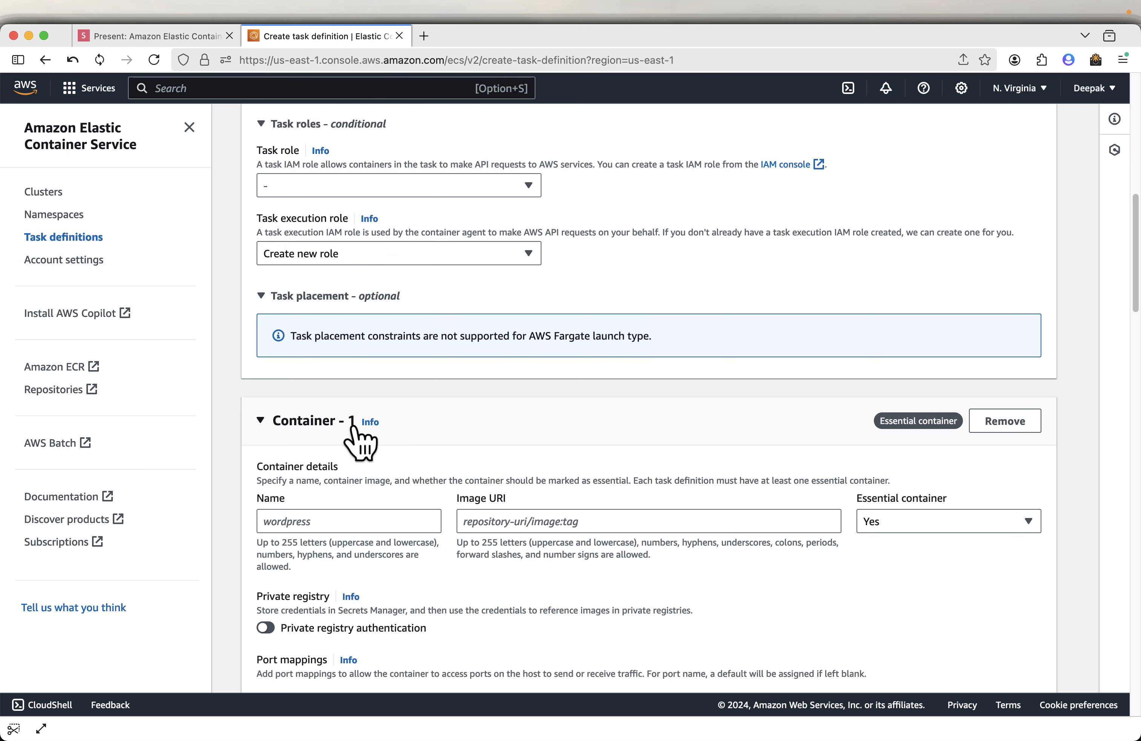
# Advance the slides to the container details, copy the container name and set Container - 1's name to web-app-container.
pyautogui.click(346, 523)
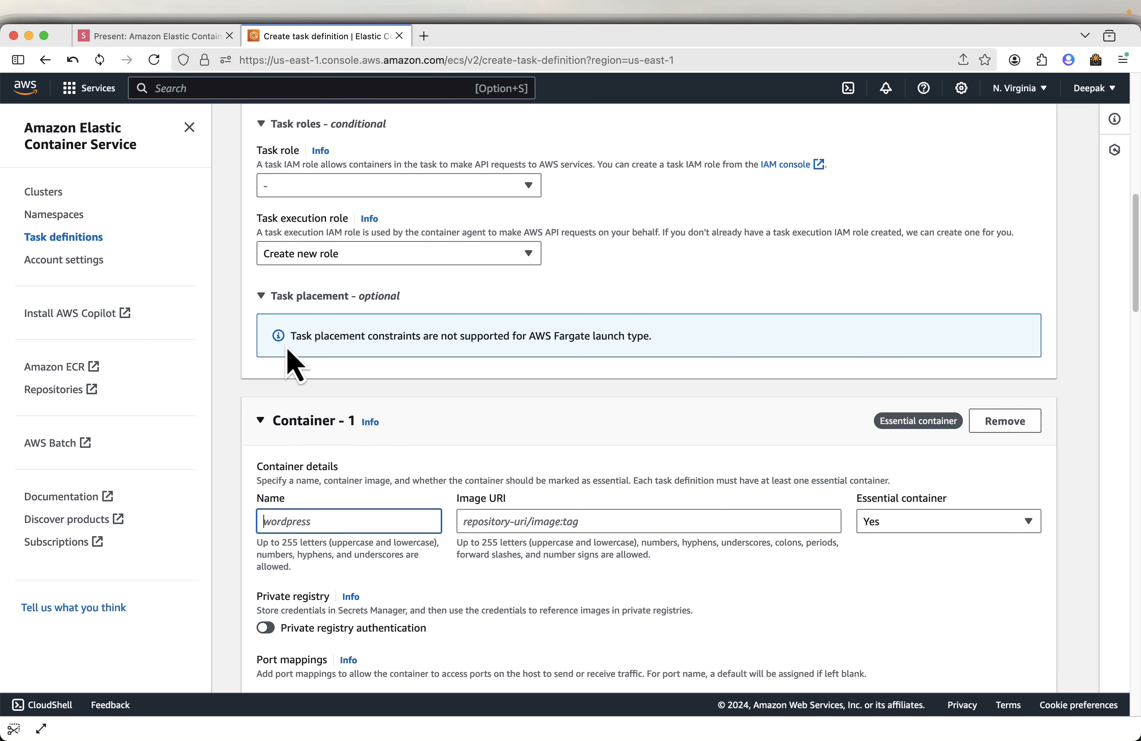
pyautogui.click(178, 37)
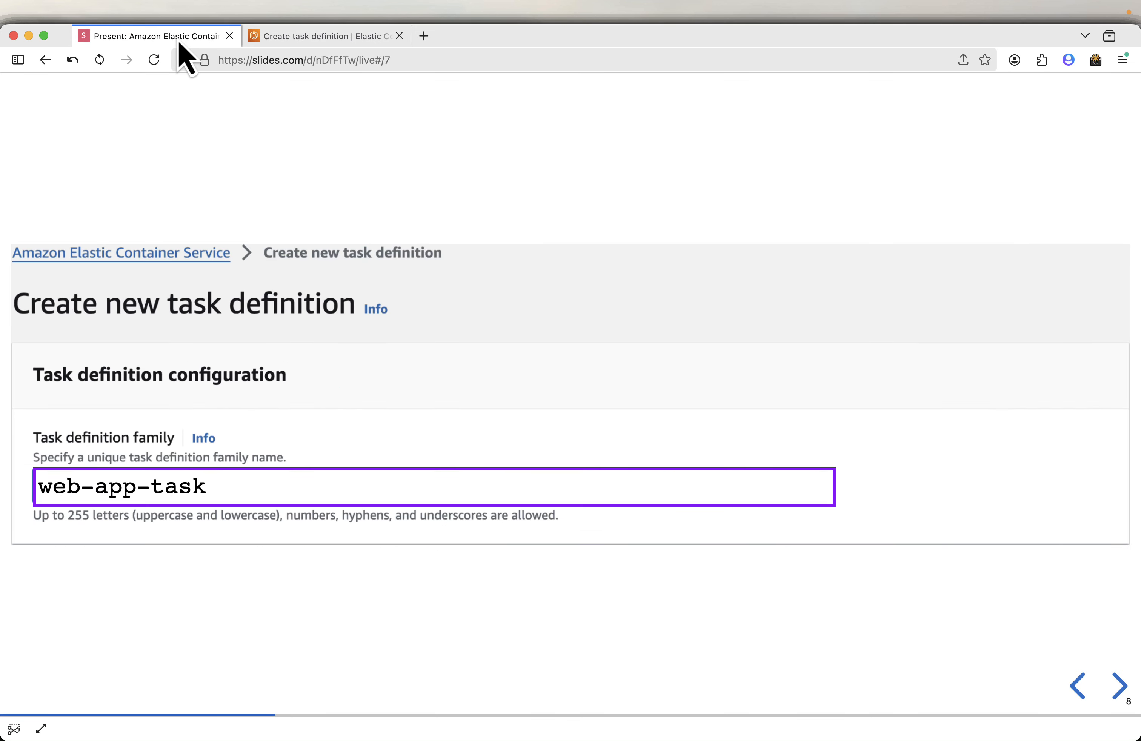
pyautogui.press('Right')
pyautogui.press('Right')
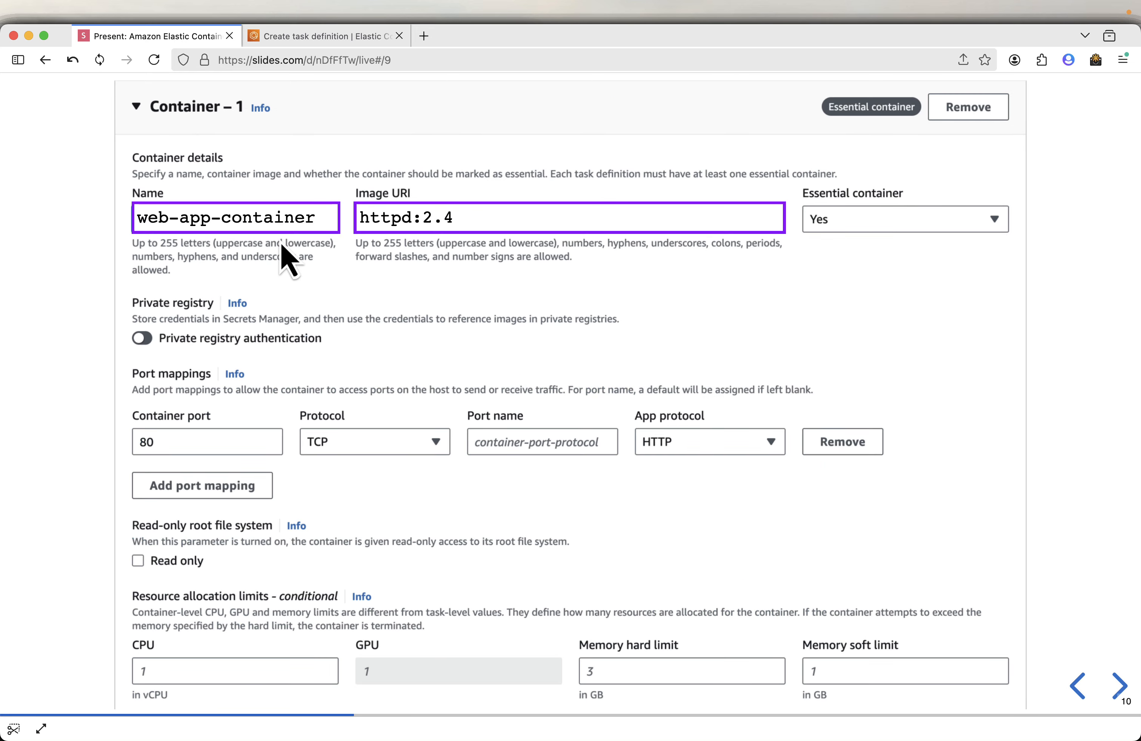
pyautogui.click(315, 219)
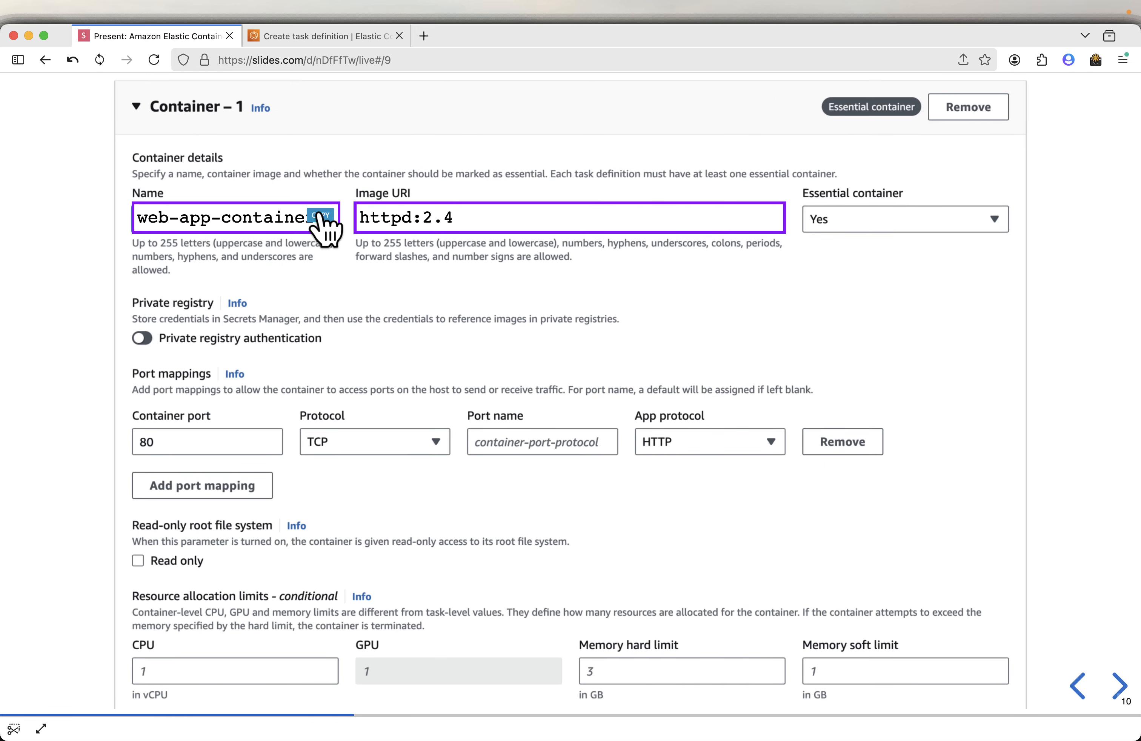
pyautogui.click(323, 36)
pyautogui.rightClick(303, 521)
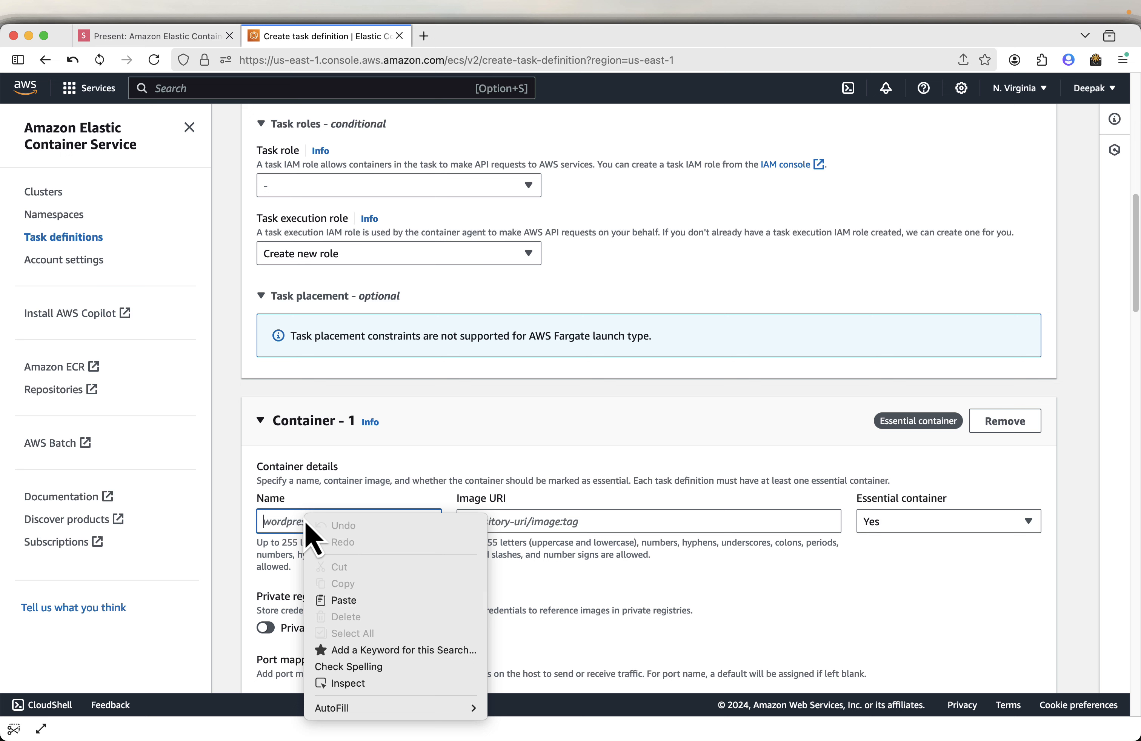
pyautogui.click(351, 603)
# Copy the image reference from the container details slide and set Container - 1's image URI to httpd:2.4.
pyautogui.click(491, 521)
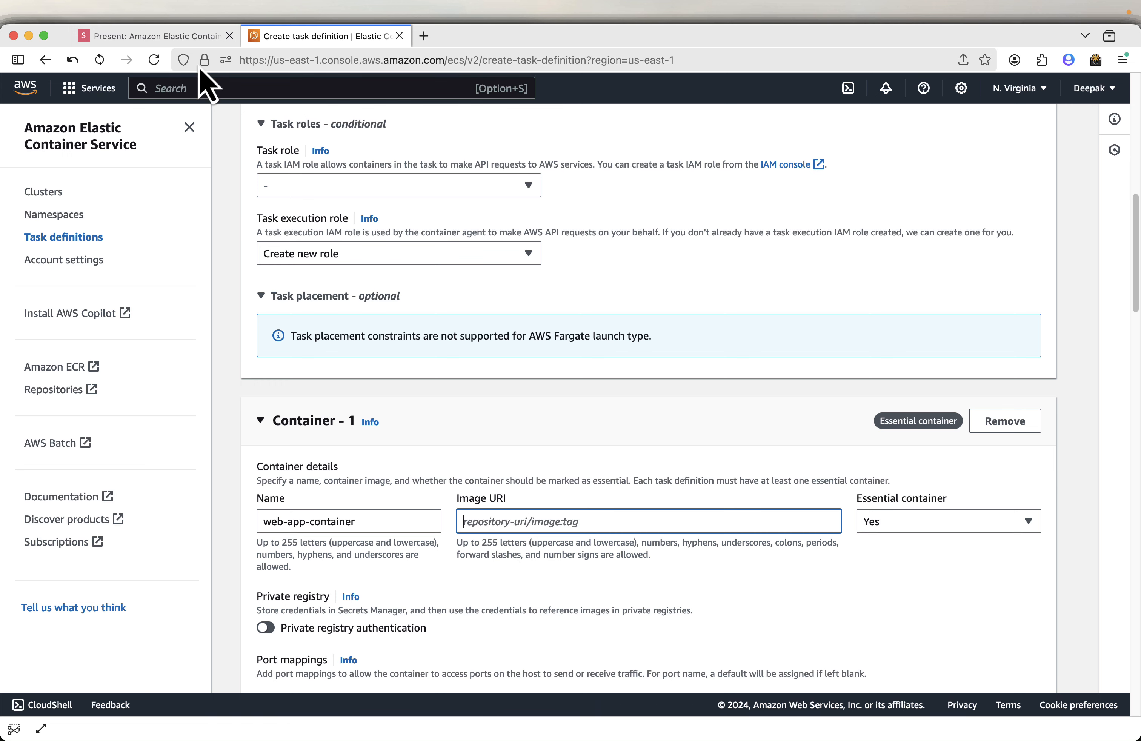
pyautogui.click(185, 40)
pyautogui.moveTo(453, 224)
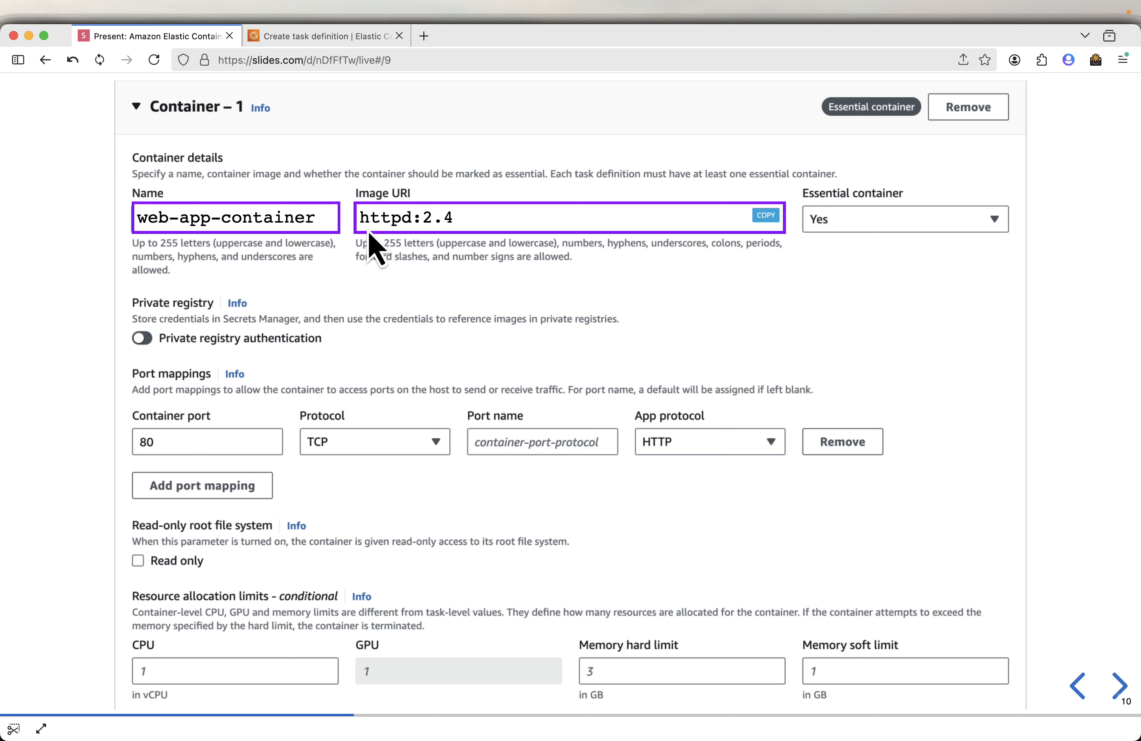
pyautogui.click(766, 215)
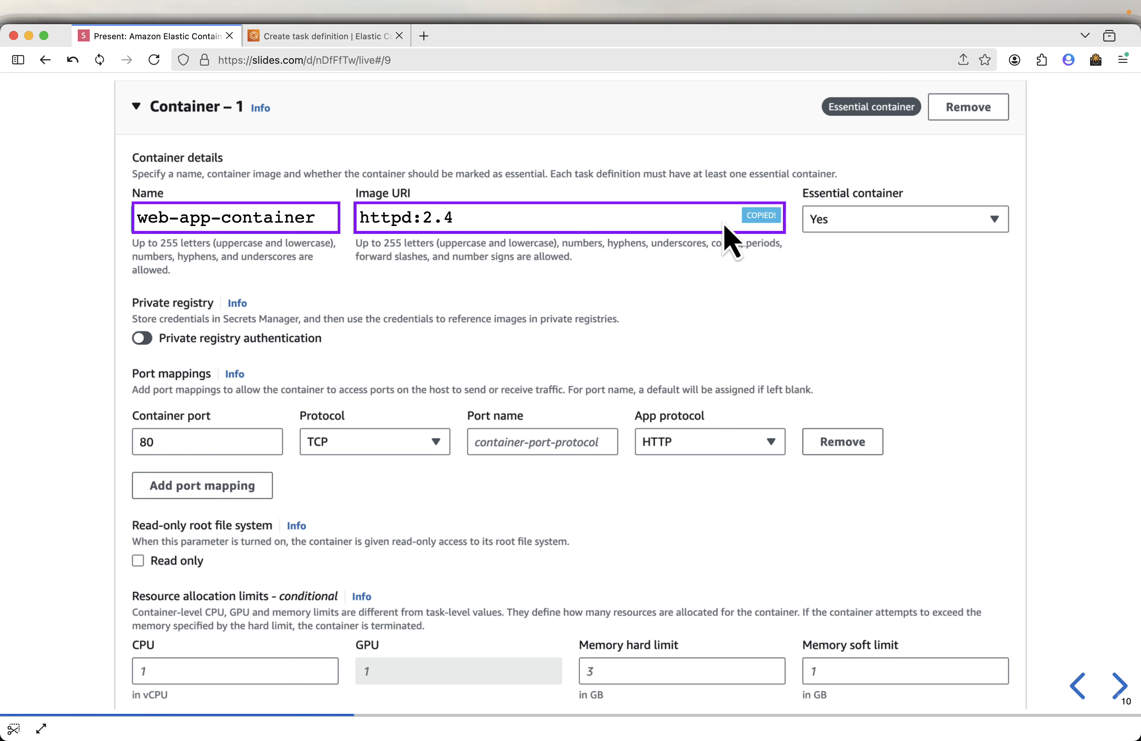
pyautogui.click(323, 44)
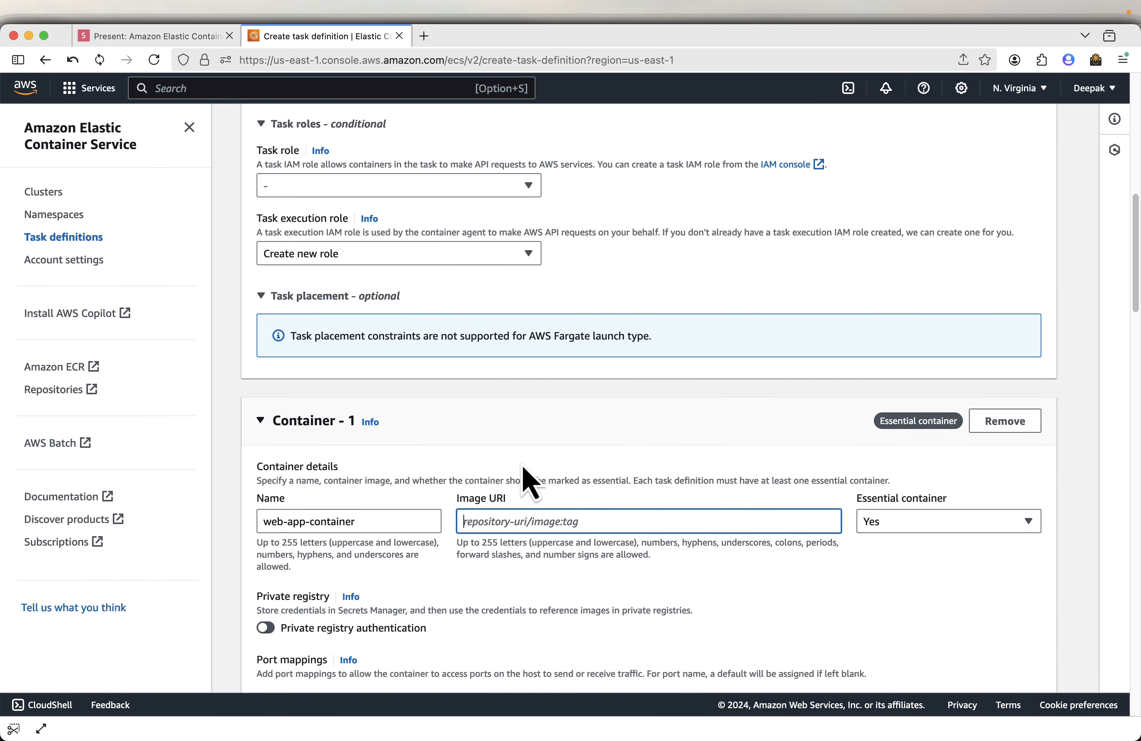
pyautogui.press('super+v')
# Name the container's port 80 mapping tcp and set its CPU resource allocation limit to 1 vCPU.
pyautogui.scroll(-3, 640, 520)
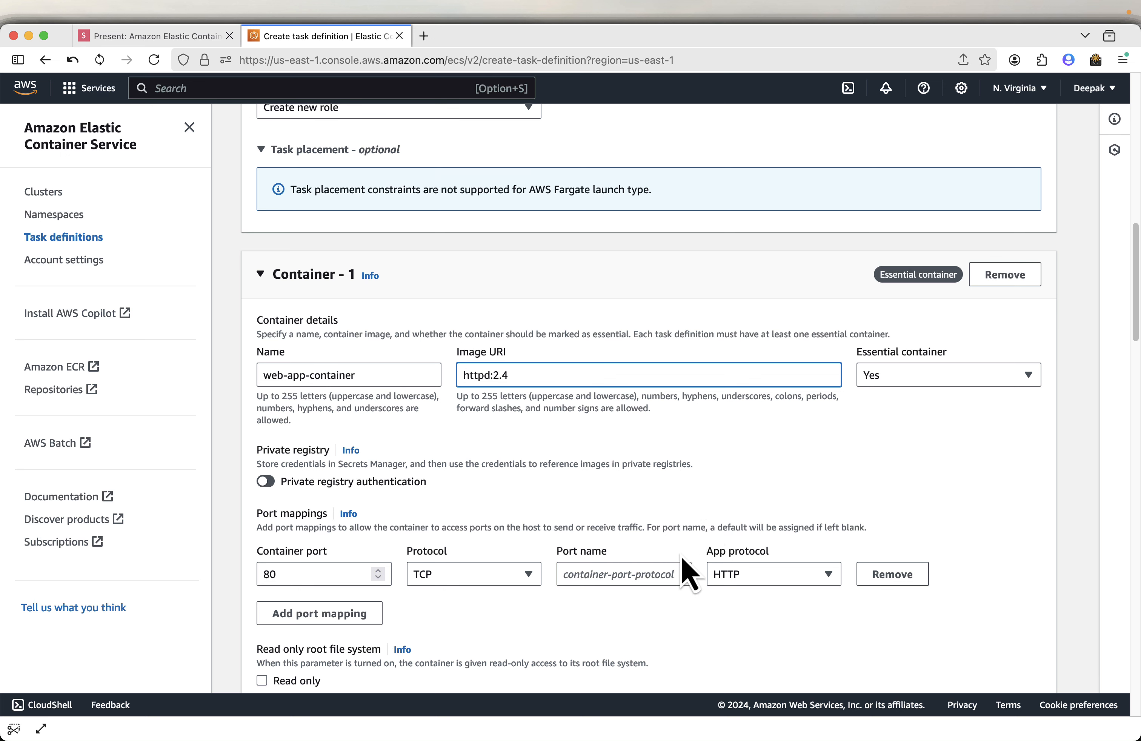
pyautogui.click(597, 575)
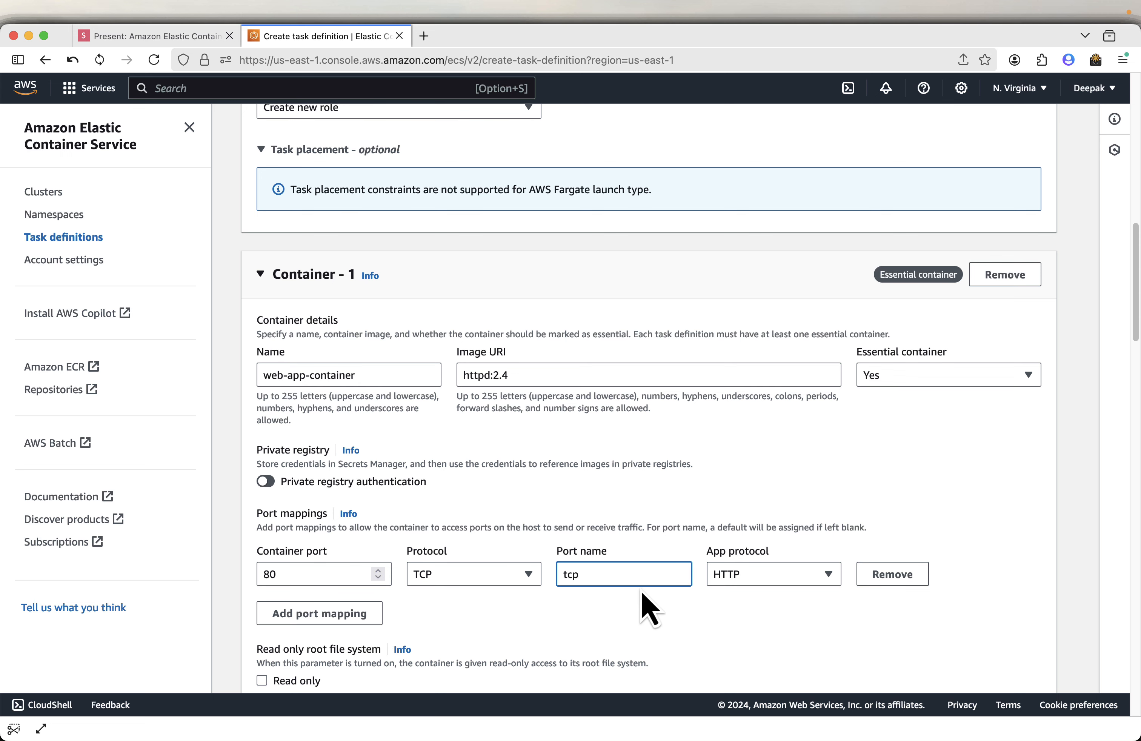
pyautogui.scroll(-5, 604, 578)
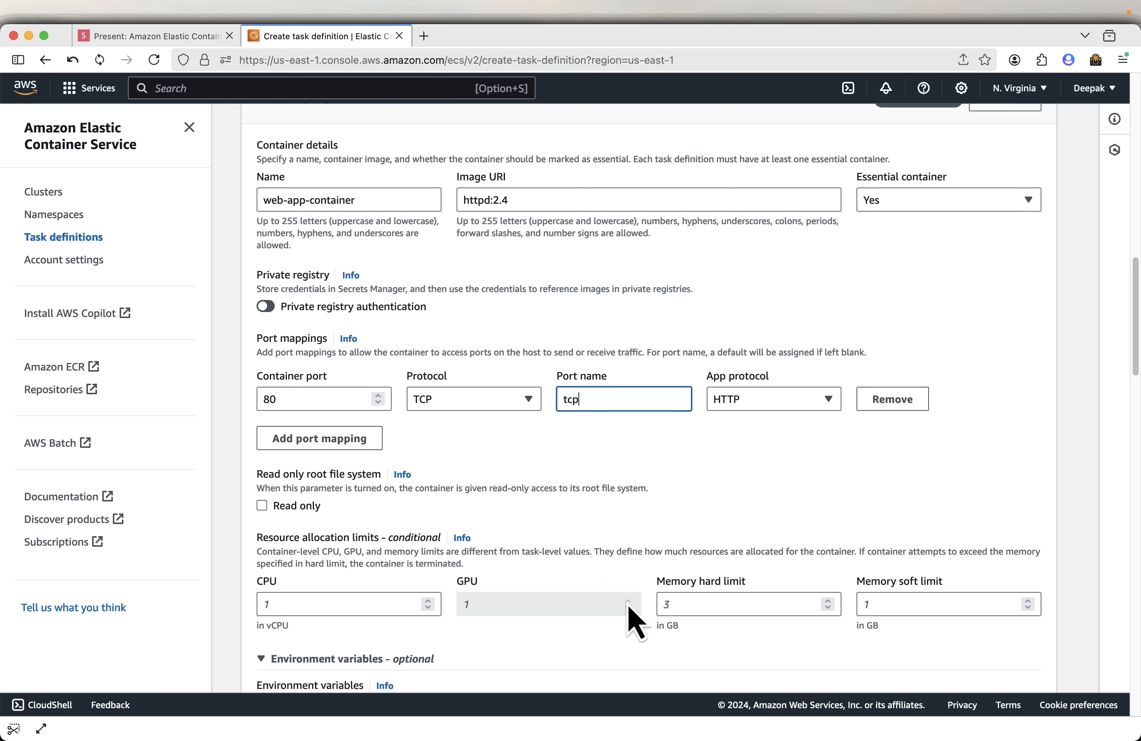
pyautogui.click(325, 605)
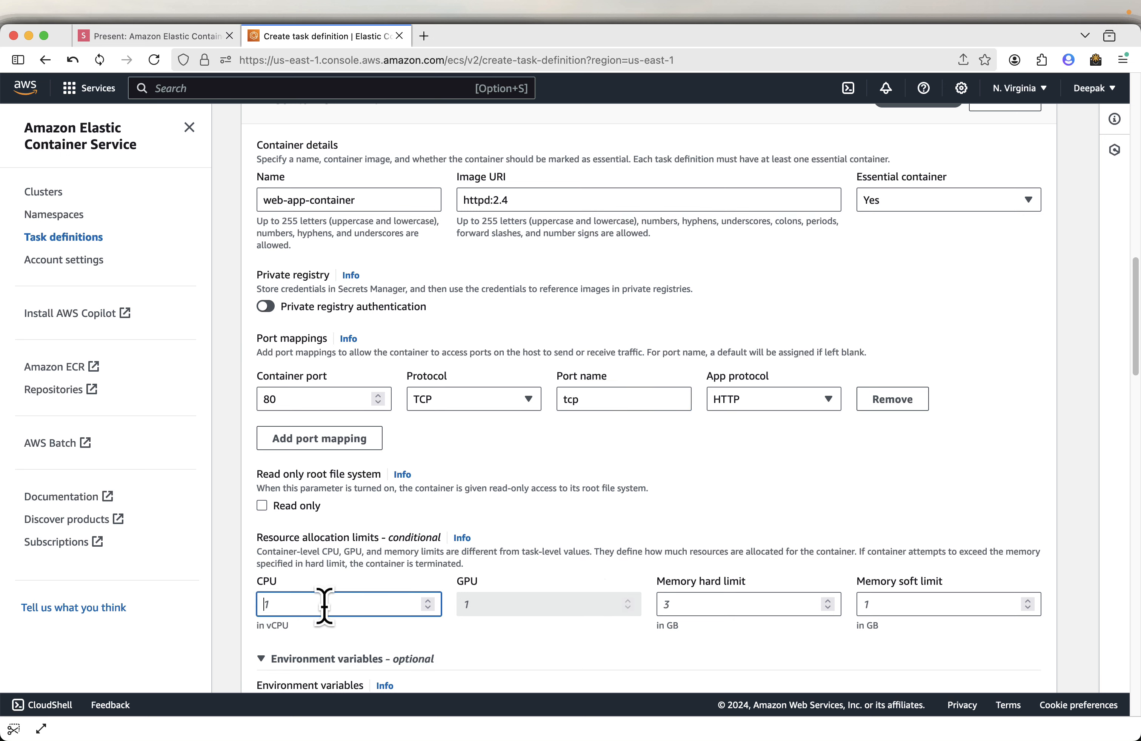
pyautogui.write('1')
pyautogui.click(396, 642)
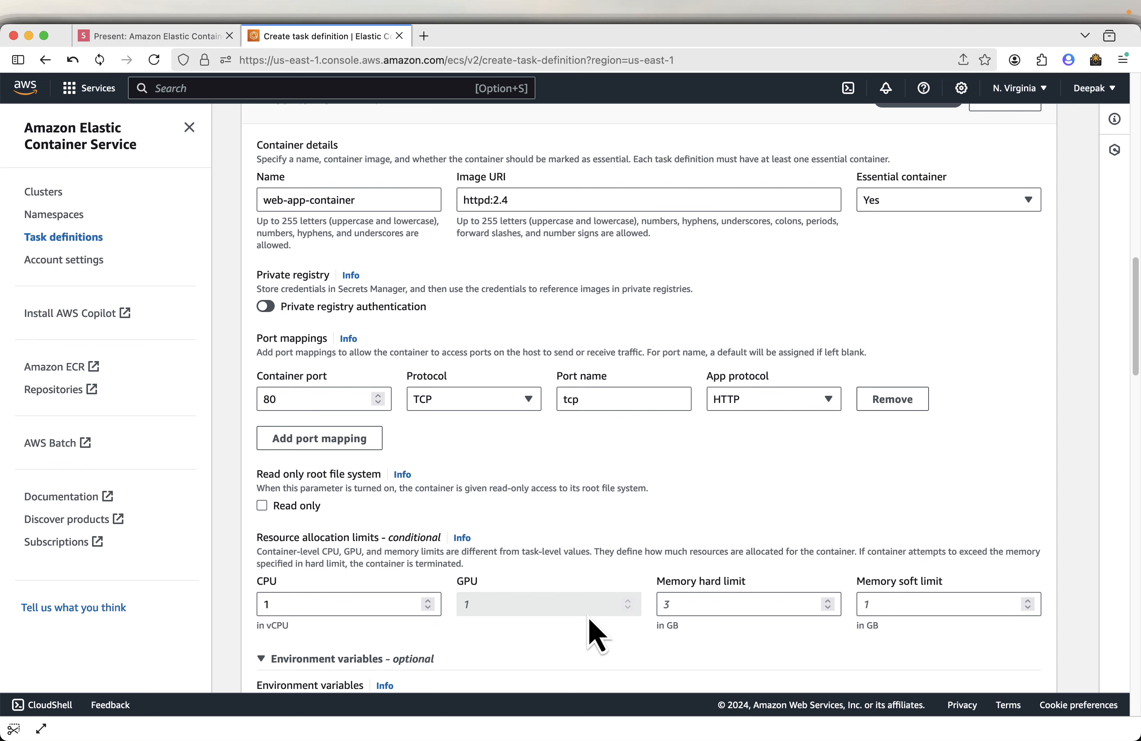
# Review the container's environment variables, CloudWatch log collection and other optional settings, and the task's ephemeral storage and volumes.
pyautogui.scroll(-1, 550, 631)
pyautogui.scroll(-10, 544, 625)
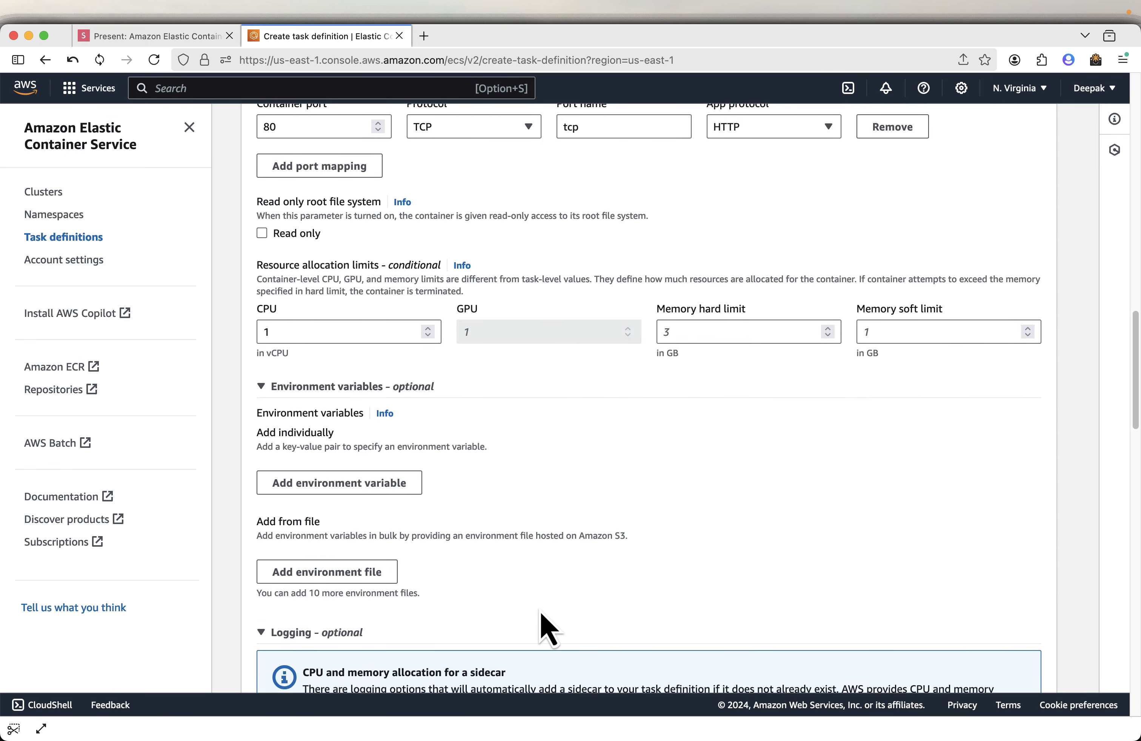
pyautogui.scroll(-5, 541, 616)
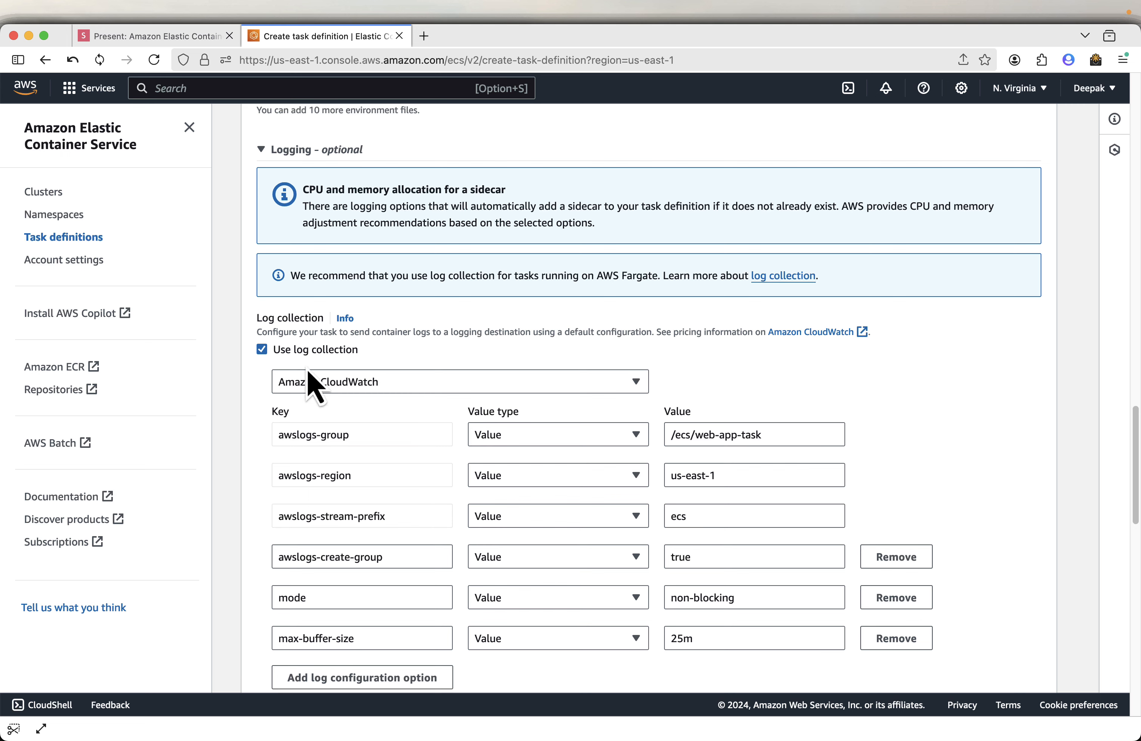
pyautogui.scroll(-1, 801, 537)
pyautogui.scroll(-5, 801, 536)
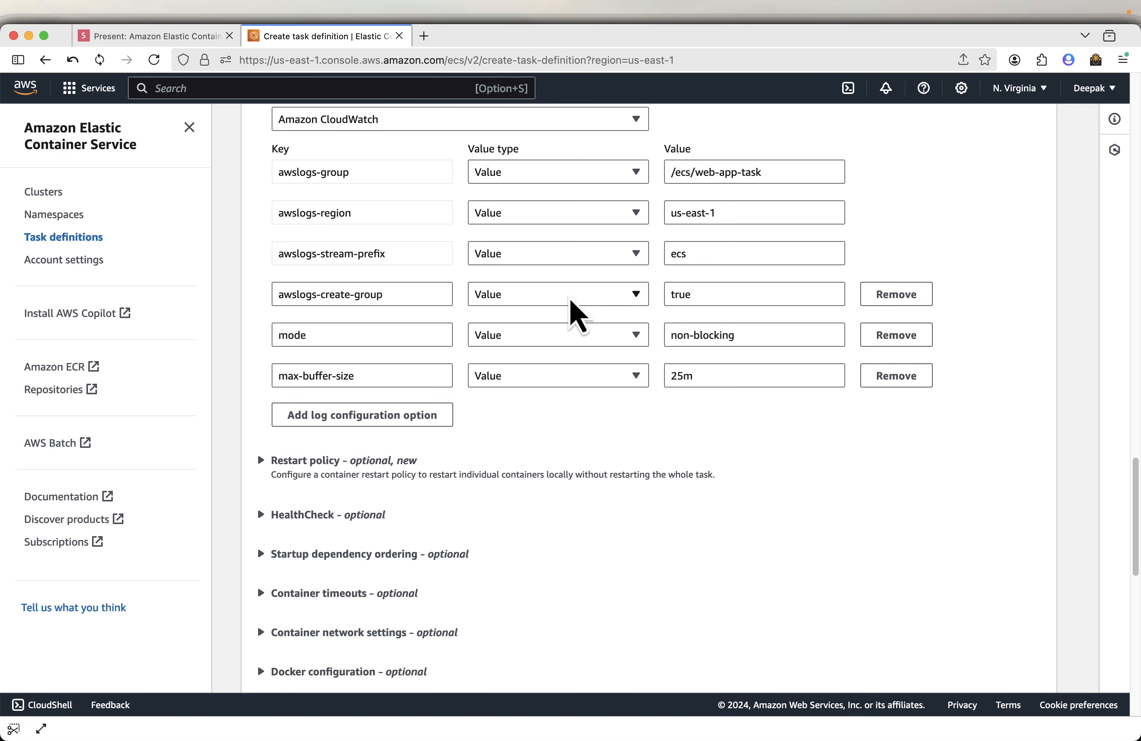
pyautogui.scroll(1, 405, 225)
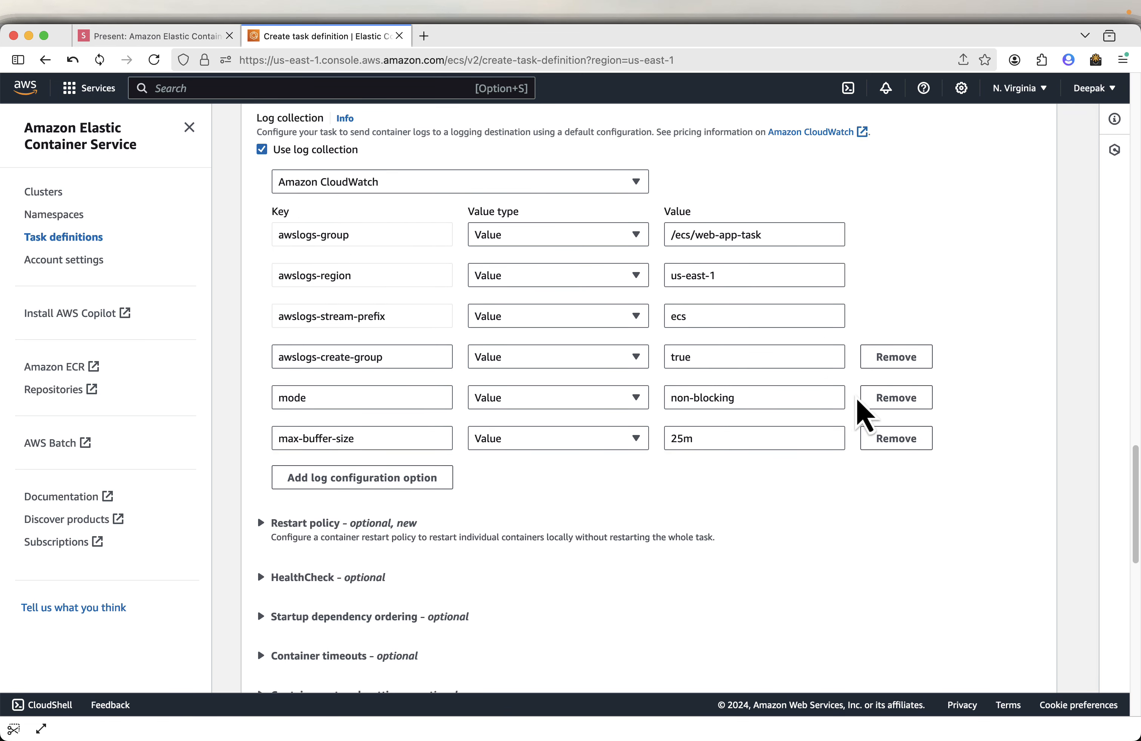
pyautogui.scroll(-10, 861, 408)
pyautogui.scroll(-2, 868, 423)
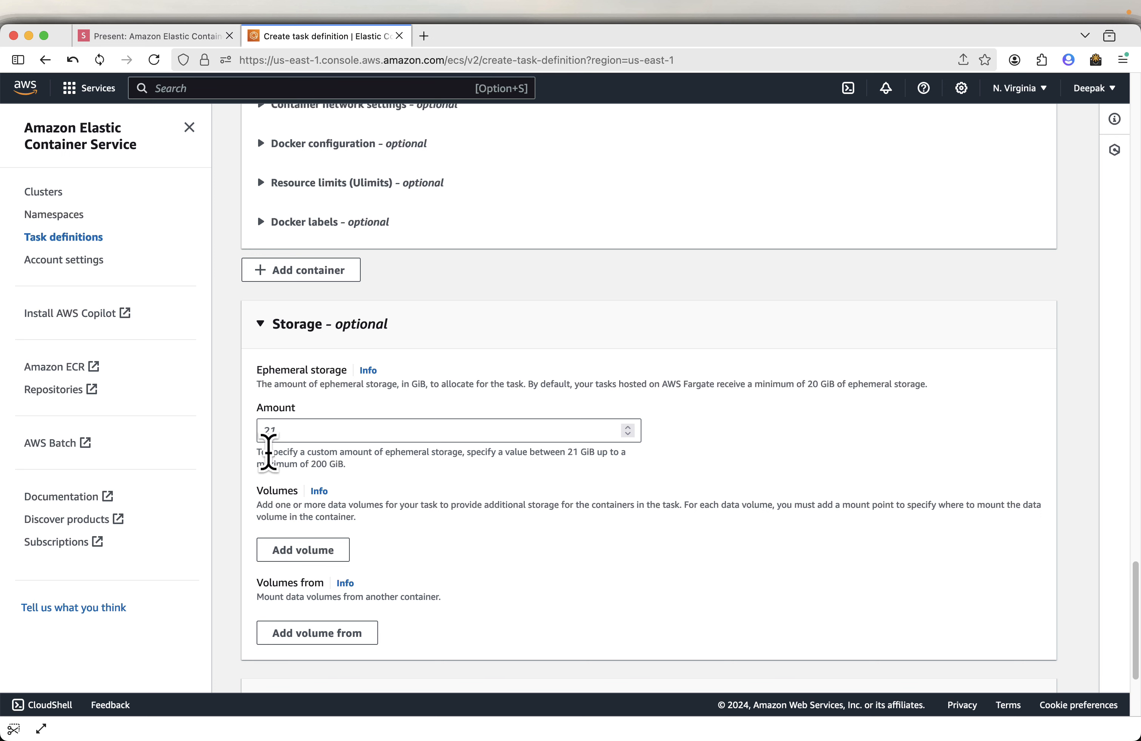
pyautogui.moveTo(268, 452); pyautogui.dragTo(288, 452)
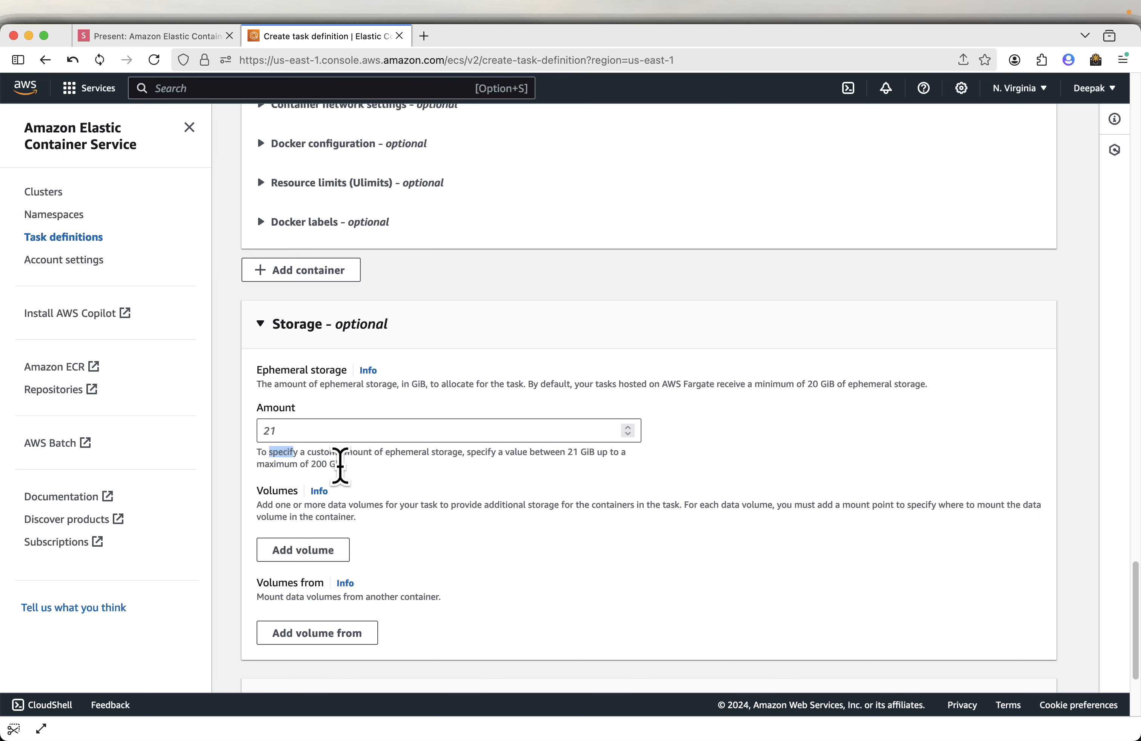
pyautogui.click(446, 478)
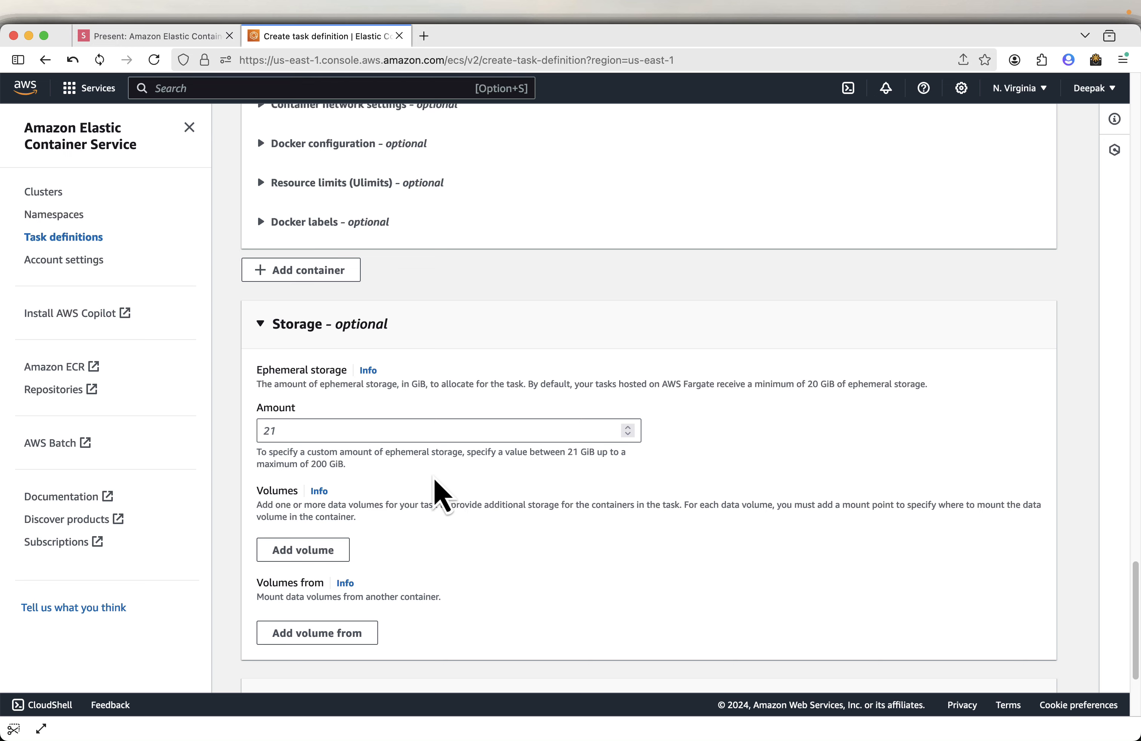
pyautogui.scroll(8, 513, 397)
pyautogui.scroll(-9, 512, 397)
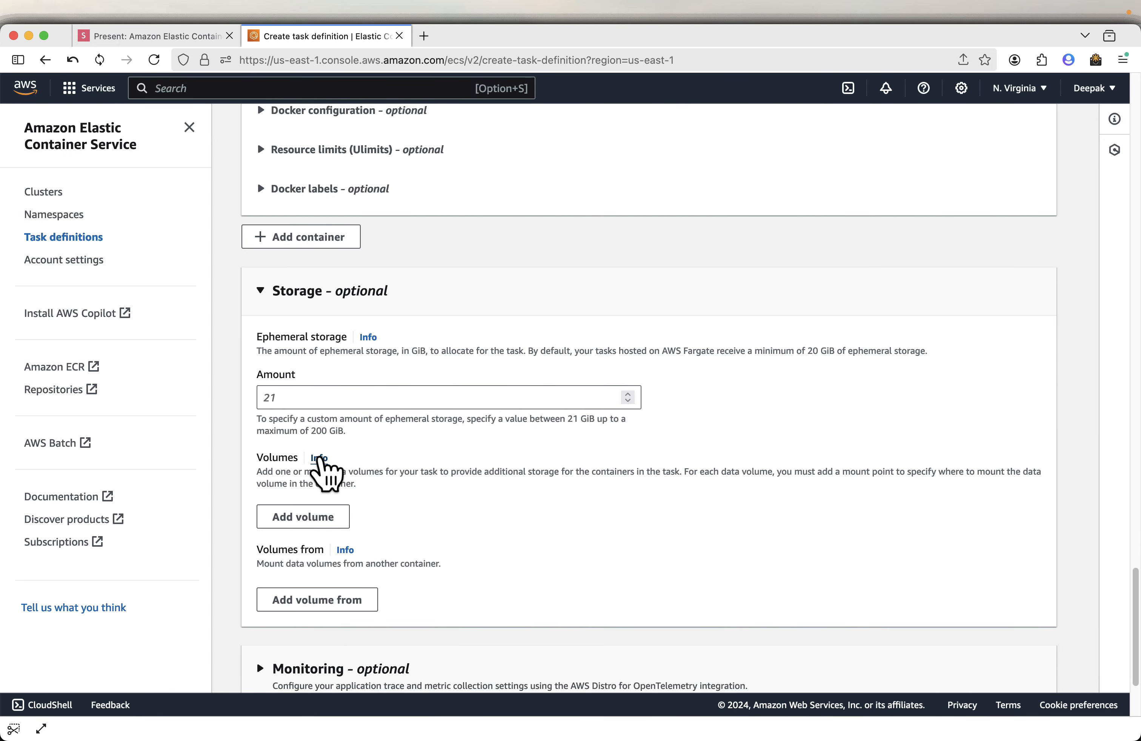
# Open the help on storage volumes, read through the supported volume types and close it.
pyautogui.click(319, 458)
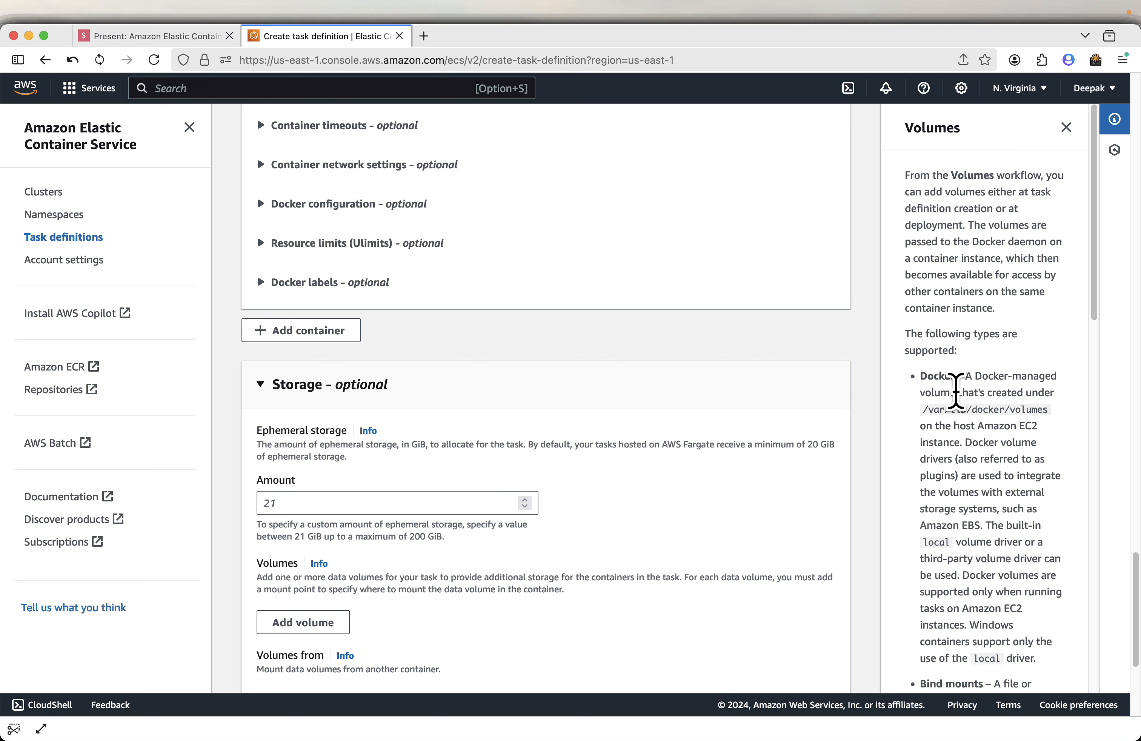
pyautogui.scroll(-7, 1013, 289)
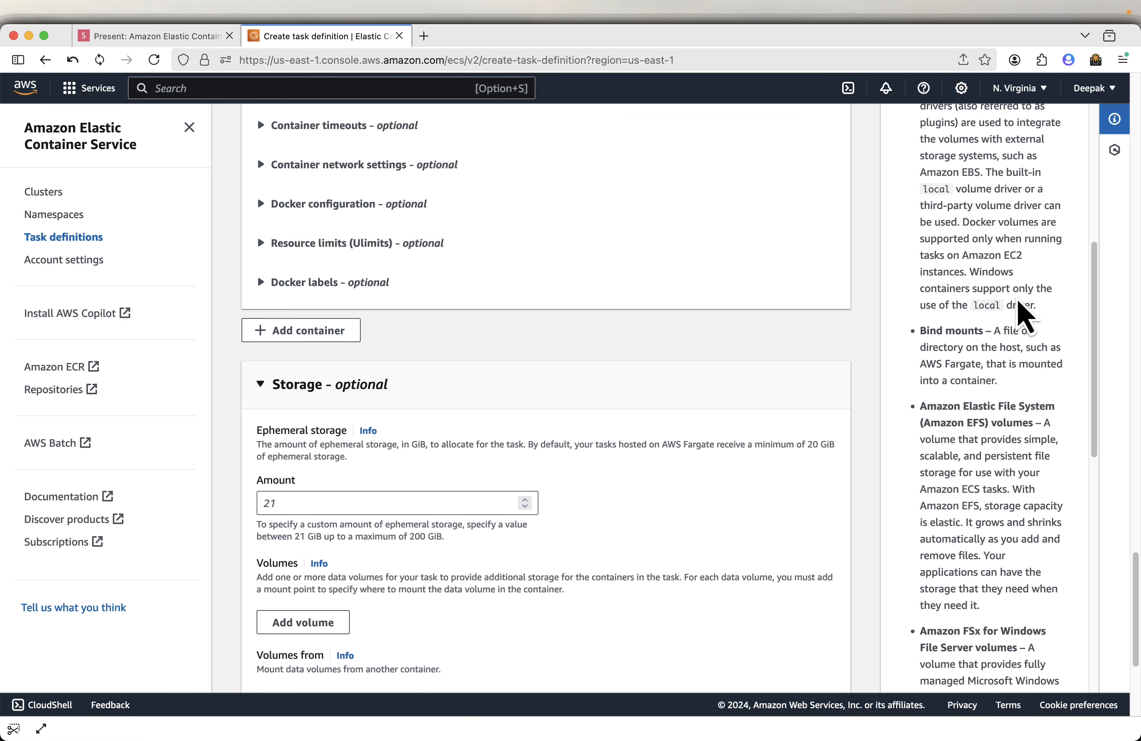
pyautogui.scroll(-10, 1019, 302)
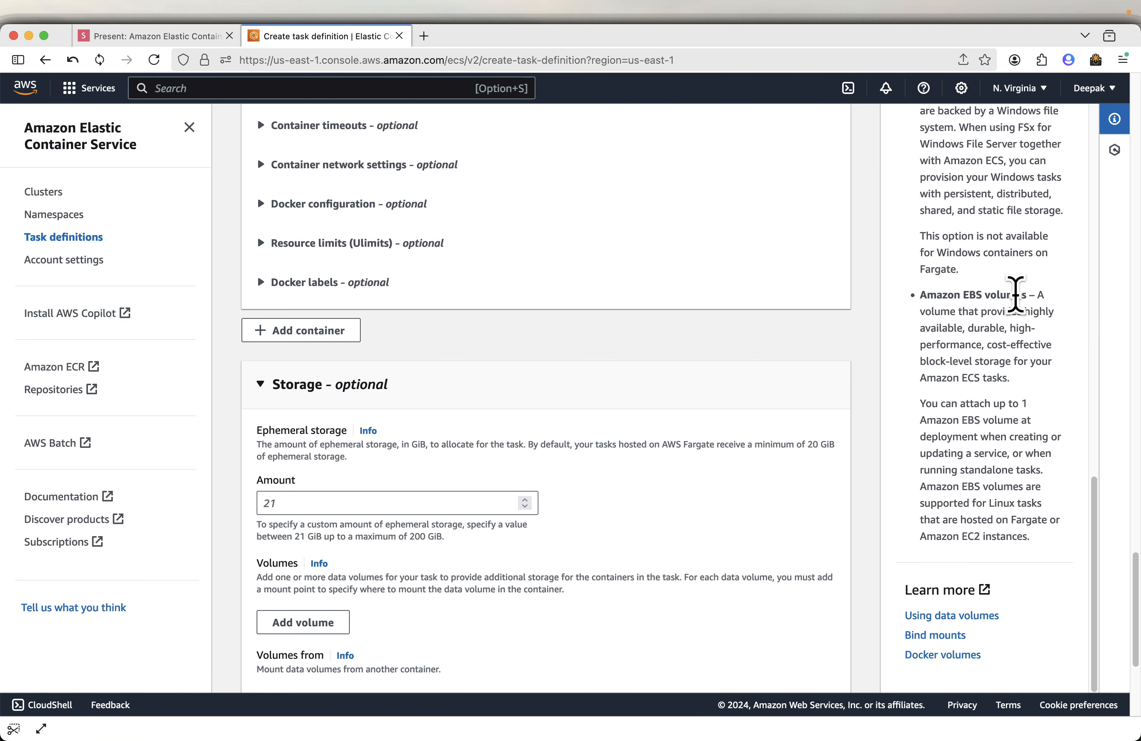
pyautogui.scroll(17, 1019, 307)
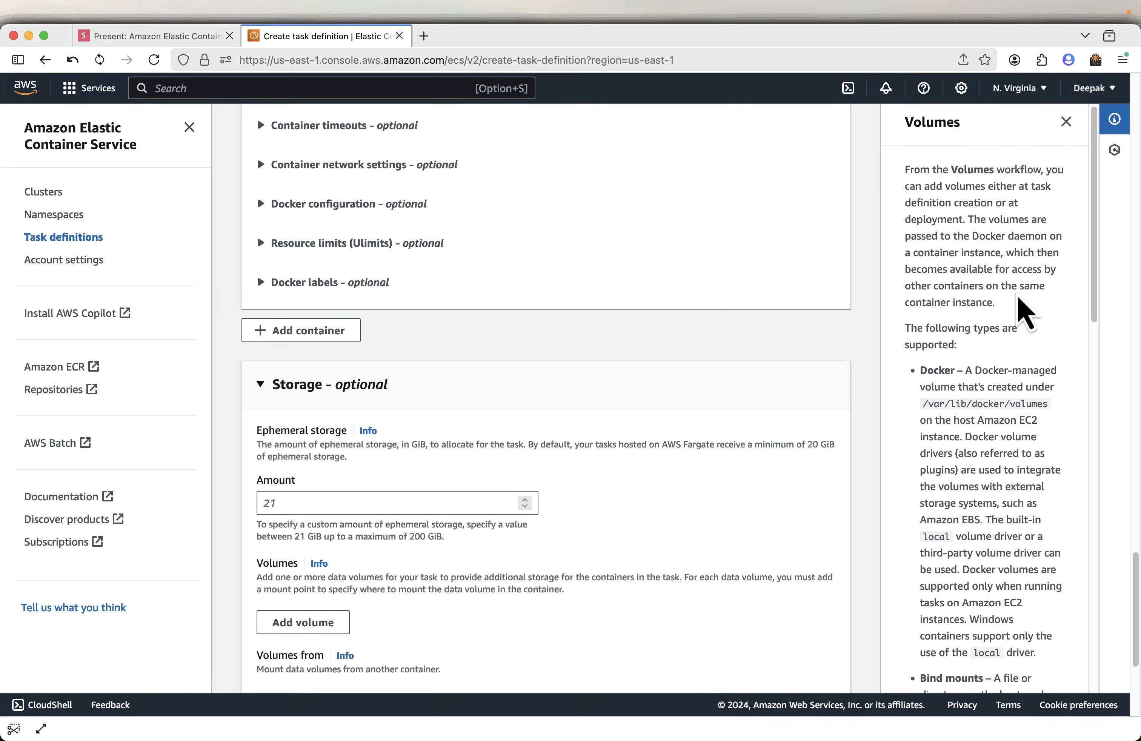
pyautogui.click(1066, 121)
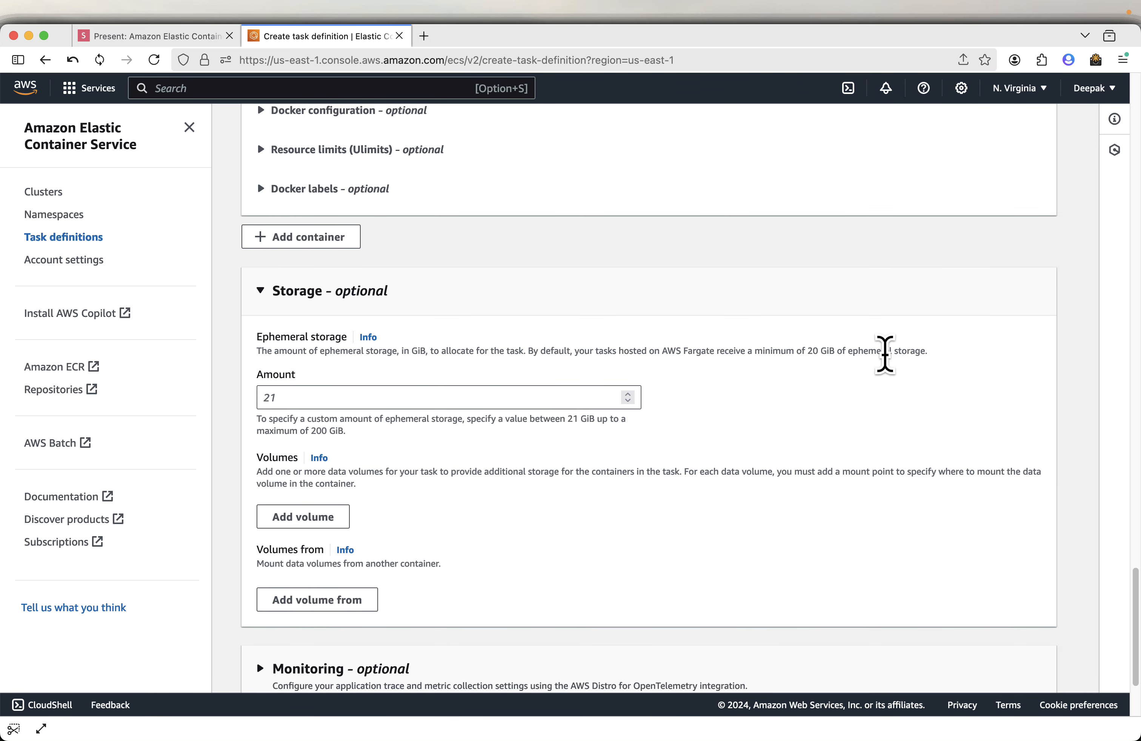
# Create the web-app-task task definition with the storage, monitoring and tags settings left at their defaults.
pyautogui.scroll(-5, 885, 361)
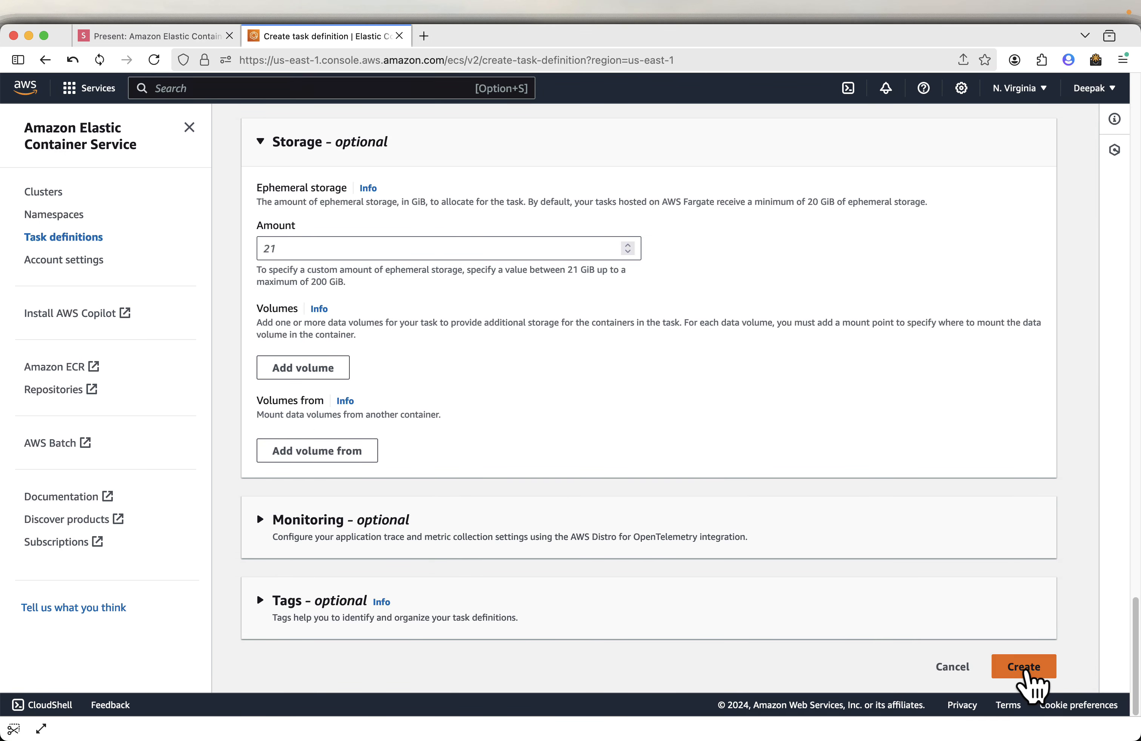
pyautogui.click(1024, 672)
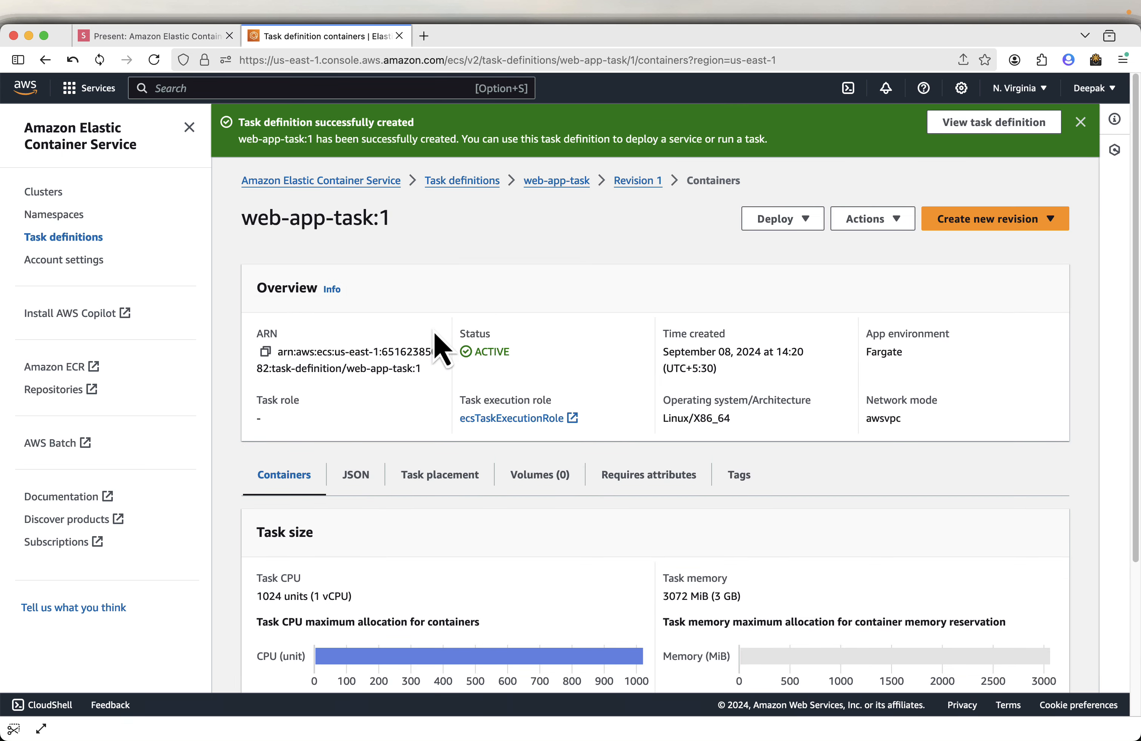
# Switch to the demo slides and advance past the log collection and task creation slides to the Create Service slide.
pyautogui.click(179, 36)
pyautogui.press('Right')
pyautogui.press('Right')
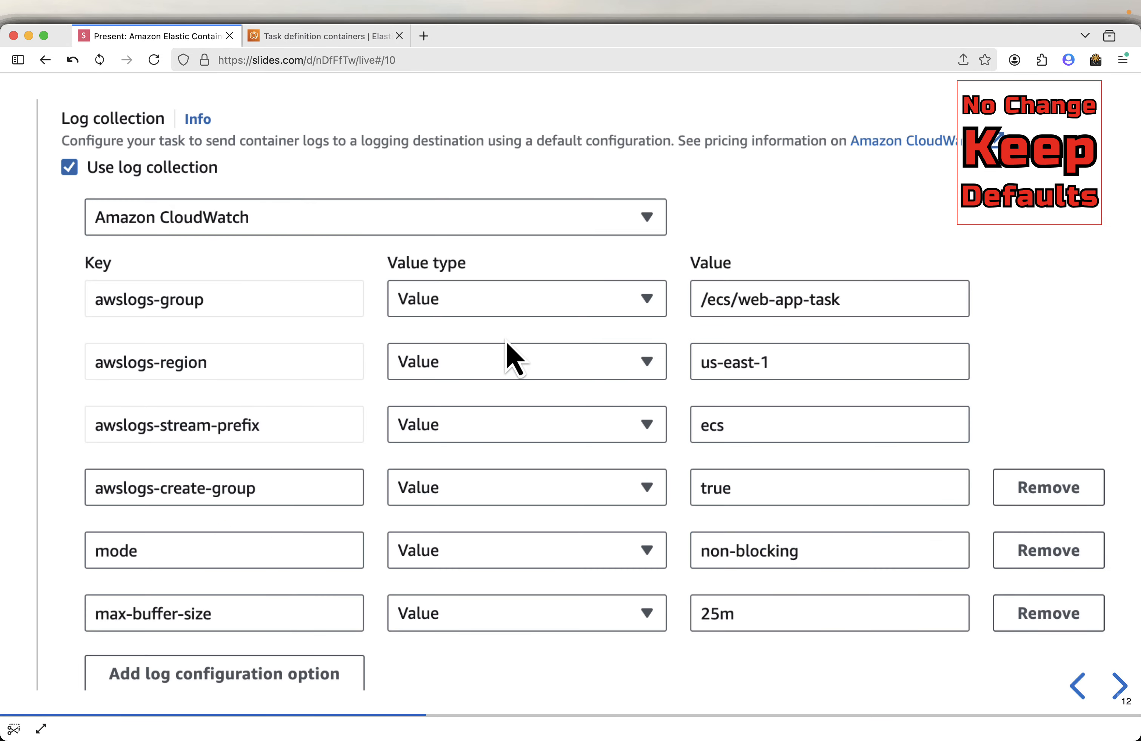
pyautogui.press('Right')
pyautogui.press('Right')
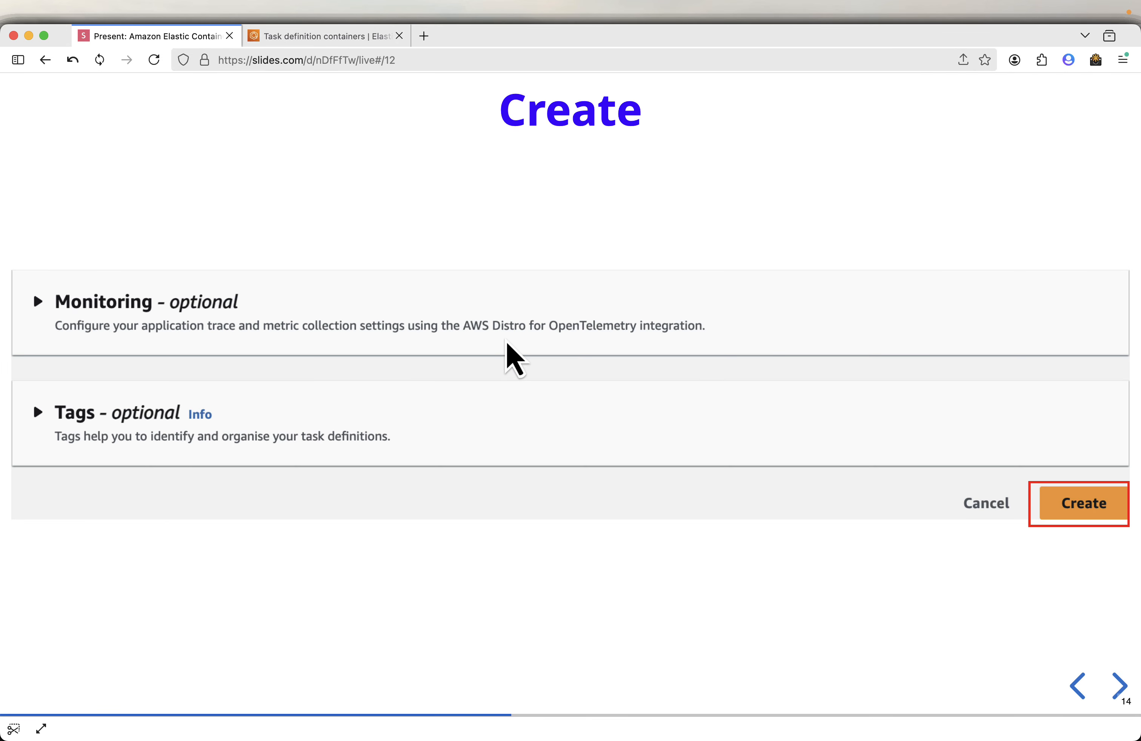
pyautogui.press('Right')
pyautogui.press('Right')
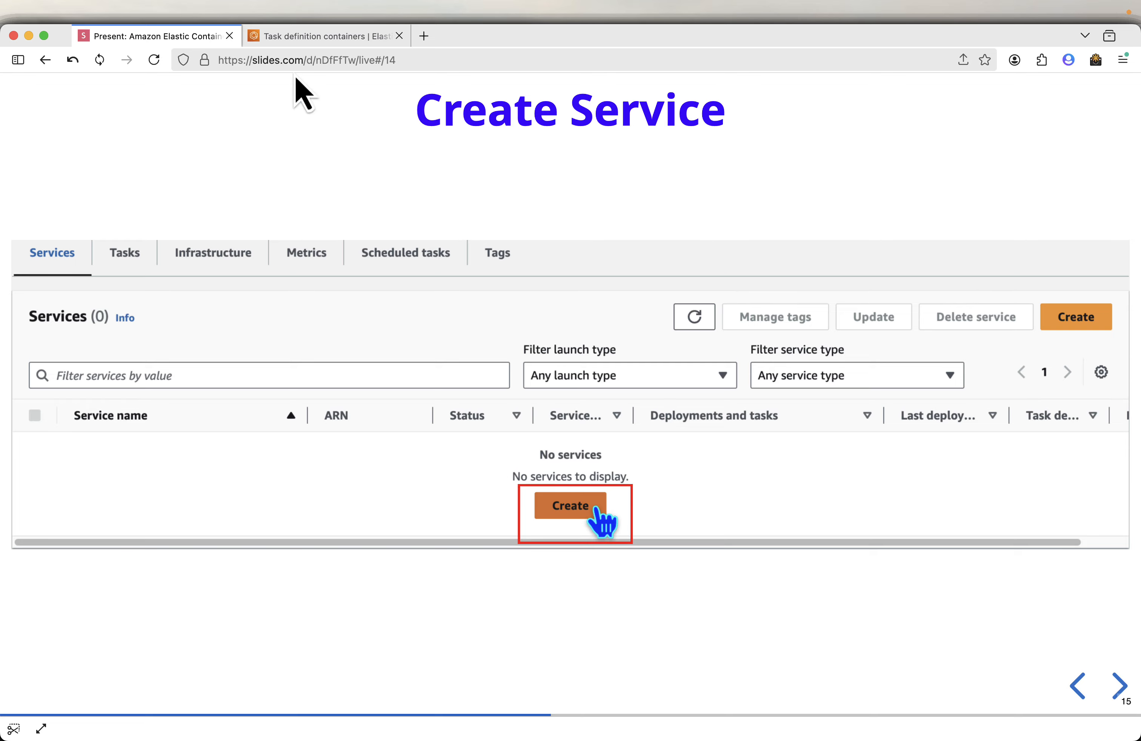
# Return to the AWS console, open my-ecs-demo-cluster and start creating a service in it.
pyautogui.click(300, 37)
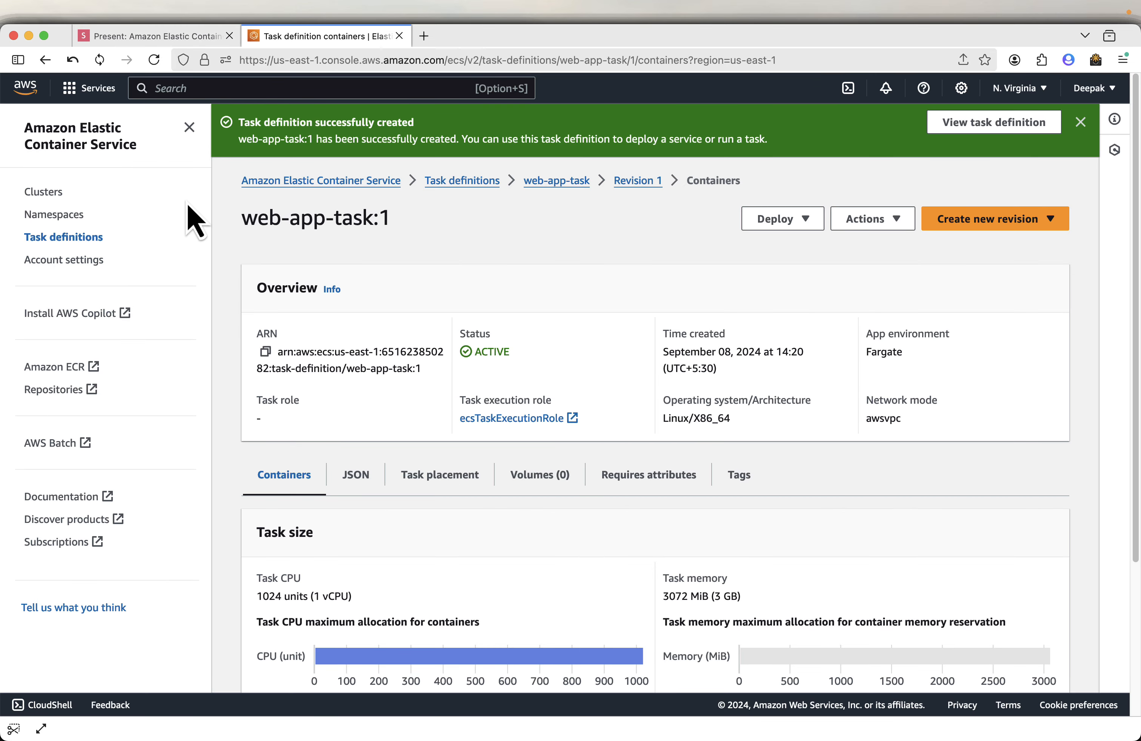
pyautogui.click(43, 193)
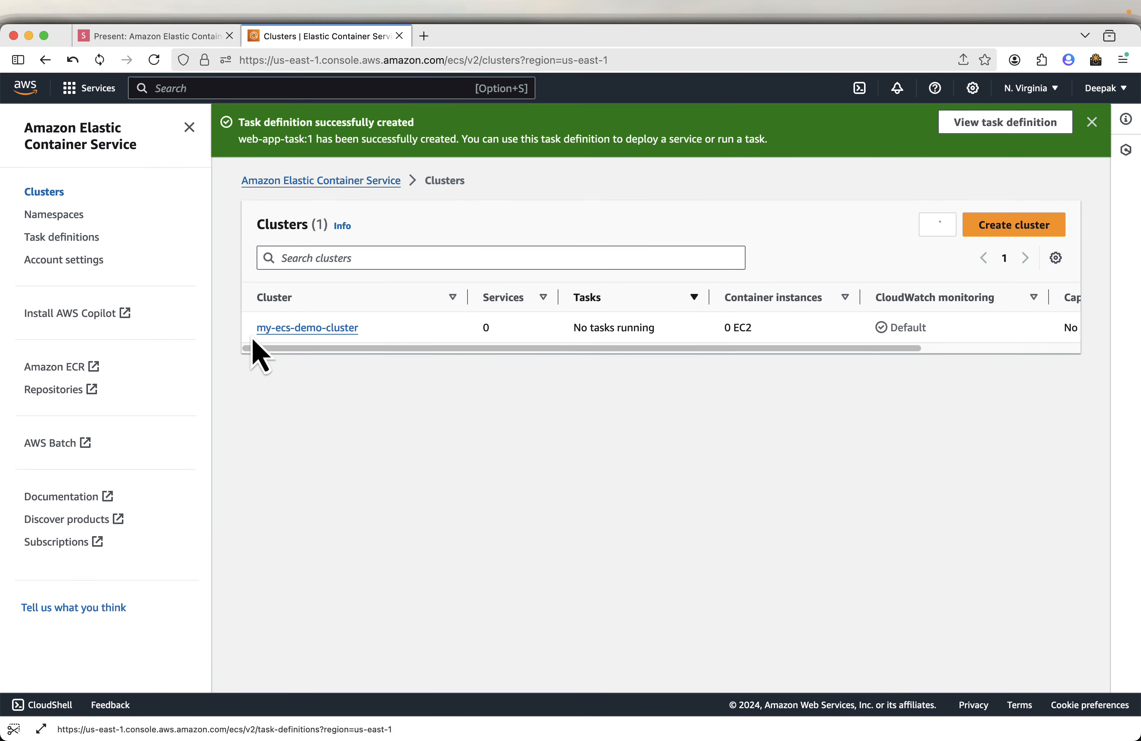
pyautogui.click(302, 331)
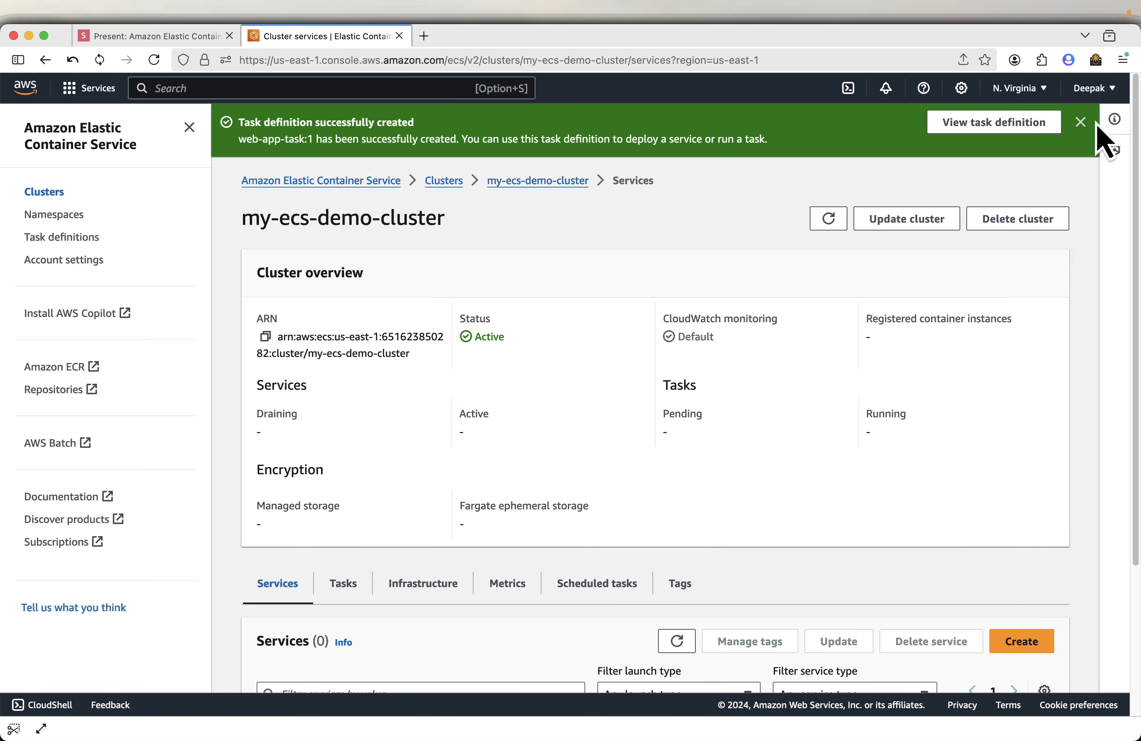
pyautogui.click(1080, 122)
pyautogui.scroll(-3, 274, 558)
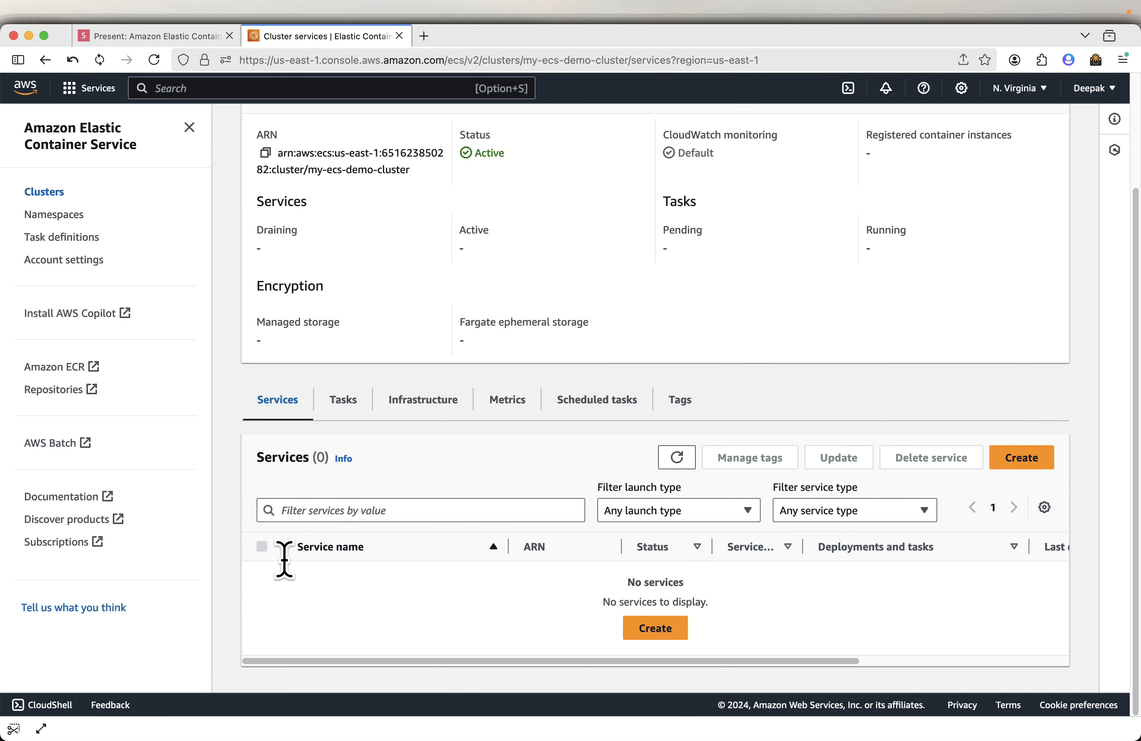
pyautogui.click(1030, 462)
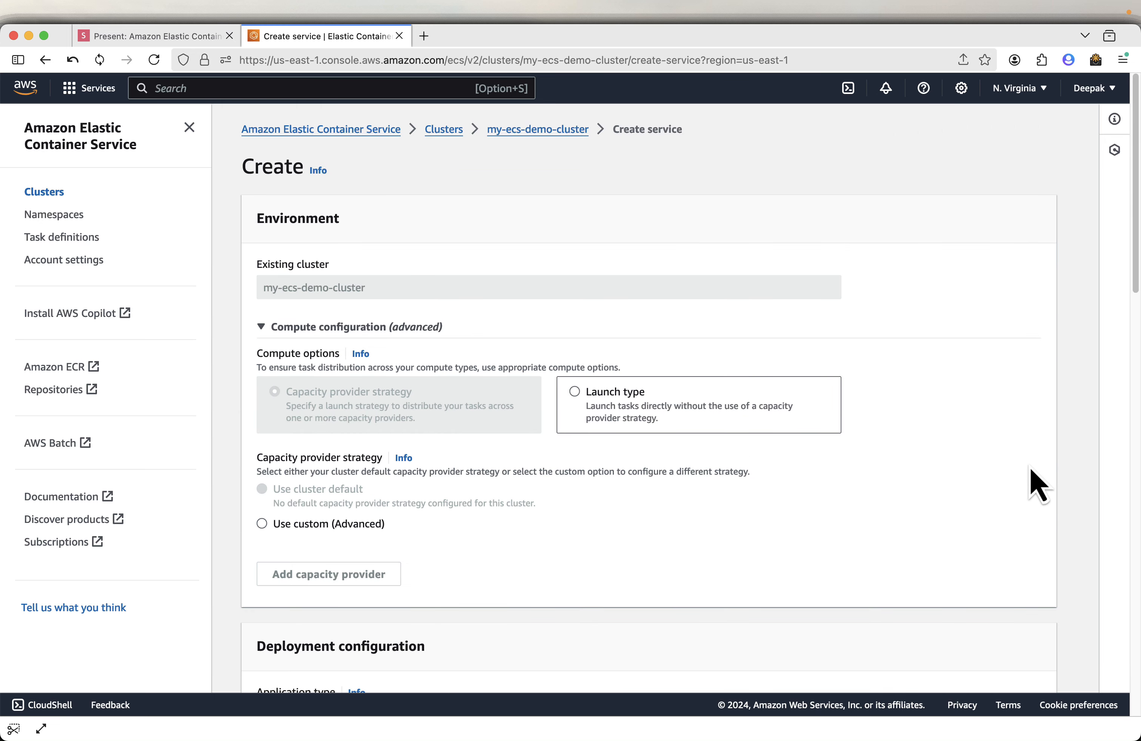
# Review the service's compute configuration, then open the help on the capacity provider weight and close it.
pyautogui.scroll(-1, 361, 400)
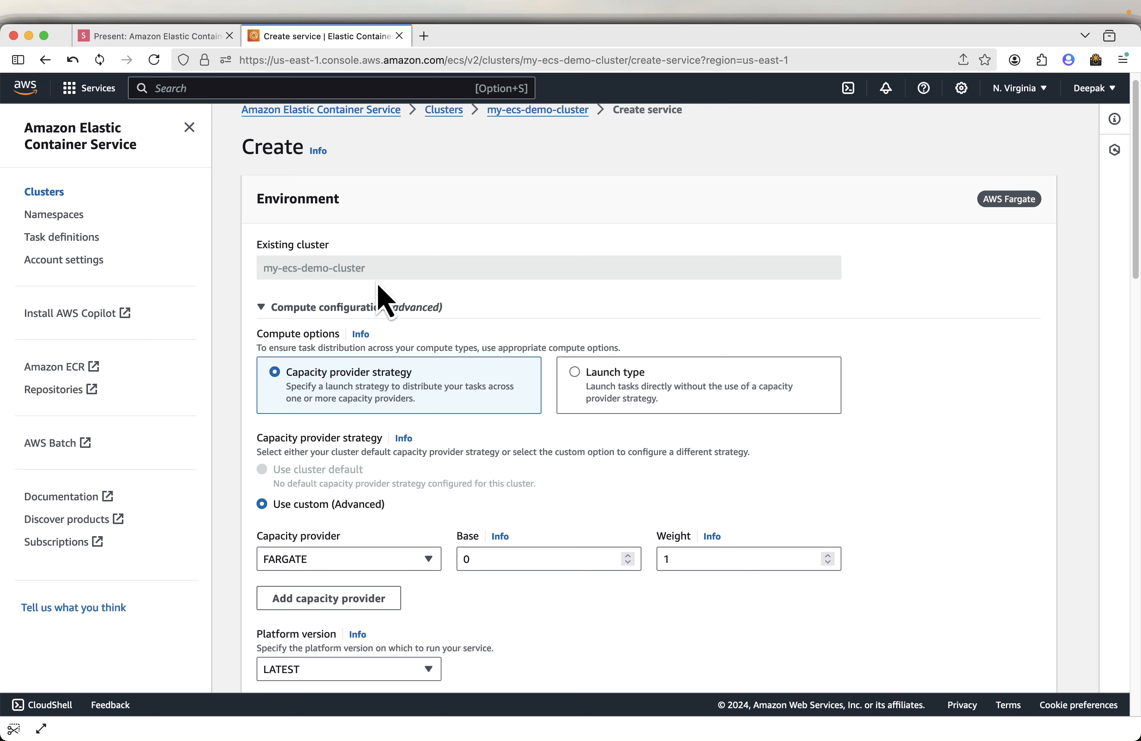
pyautogui.scroll(-5, 534, 477)
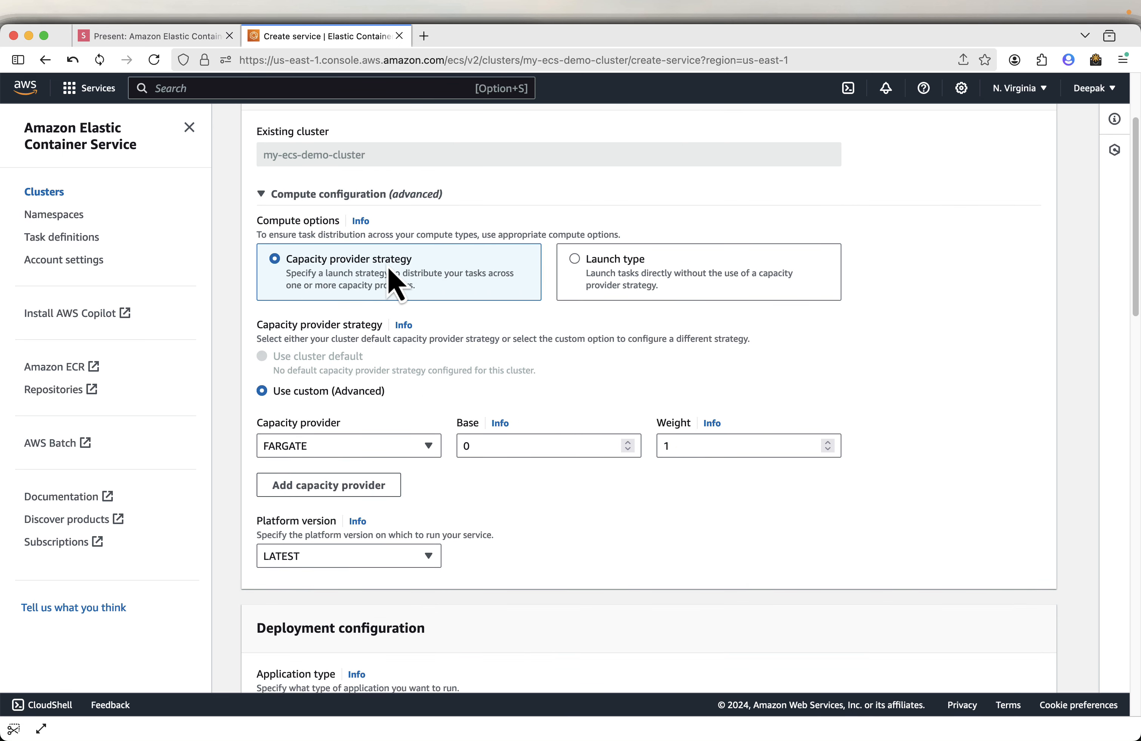
pyautogui.scroll(-2, 352, 457)
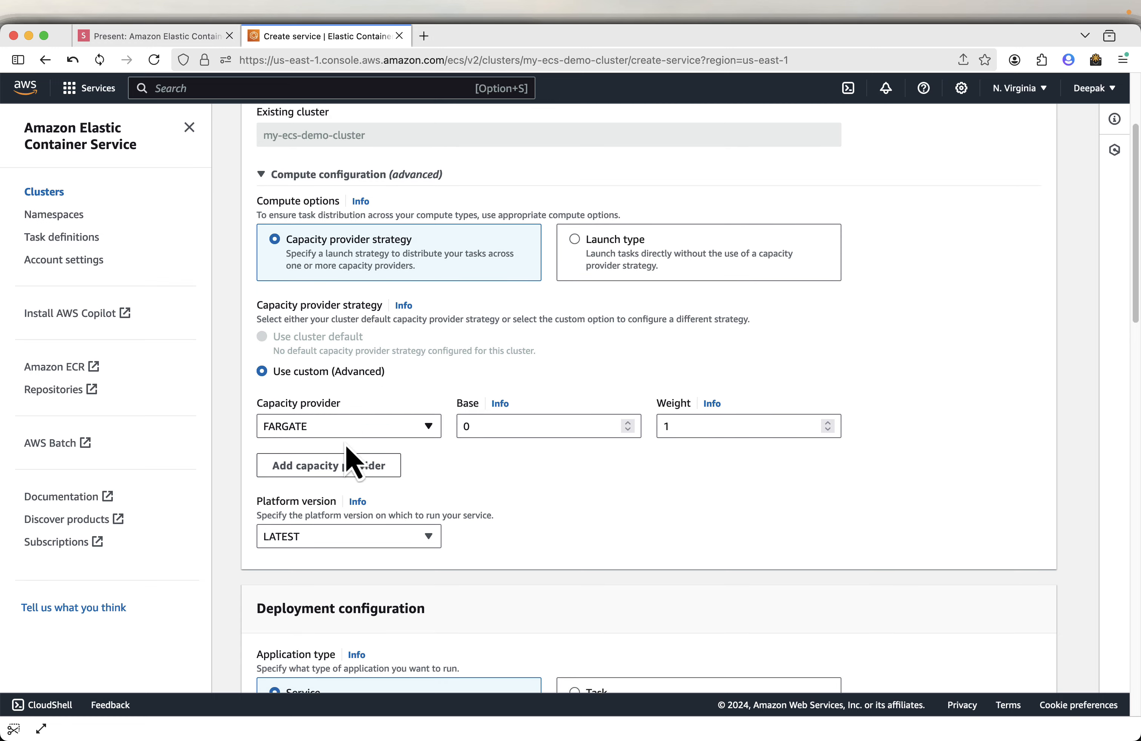
pyautogui.scroll(-1, 345, 445)
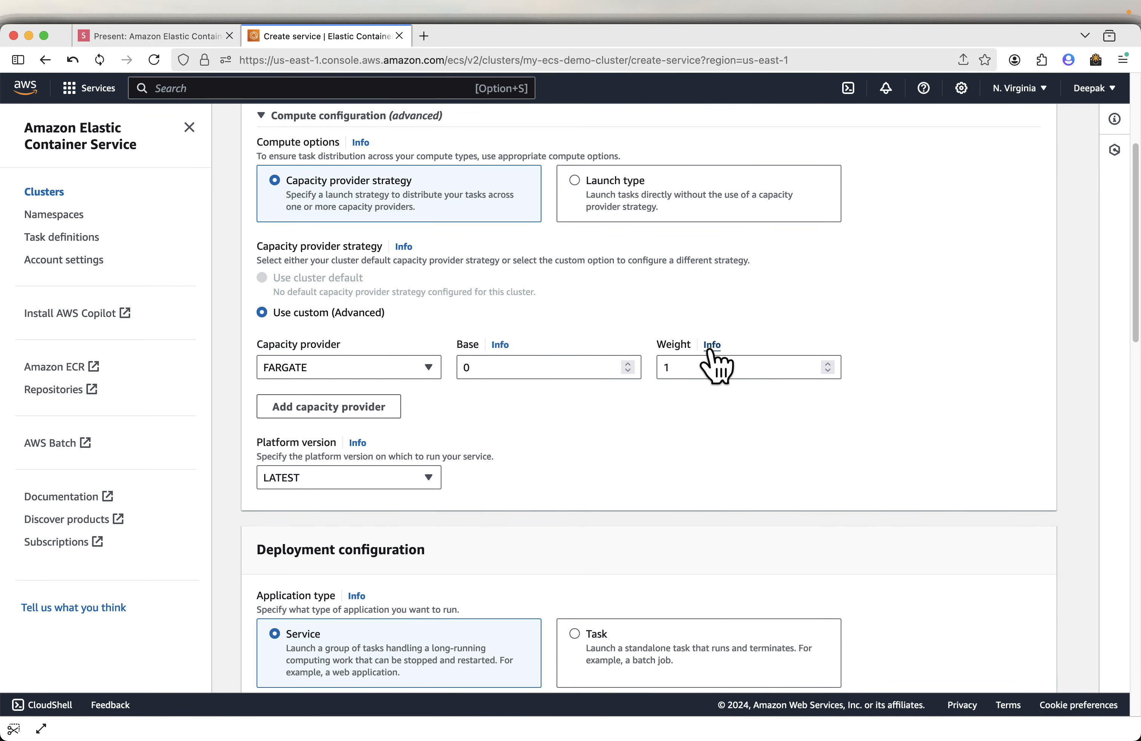
pyautogui.click(712, 347)
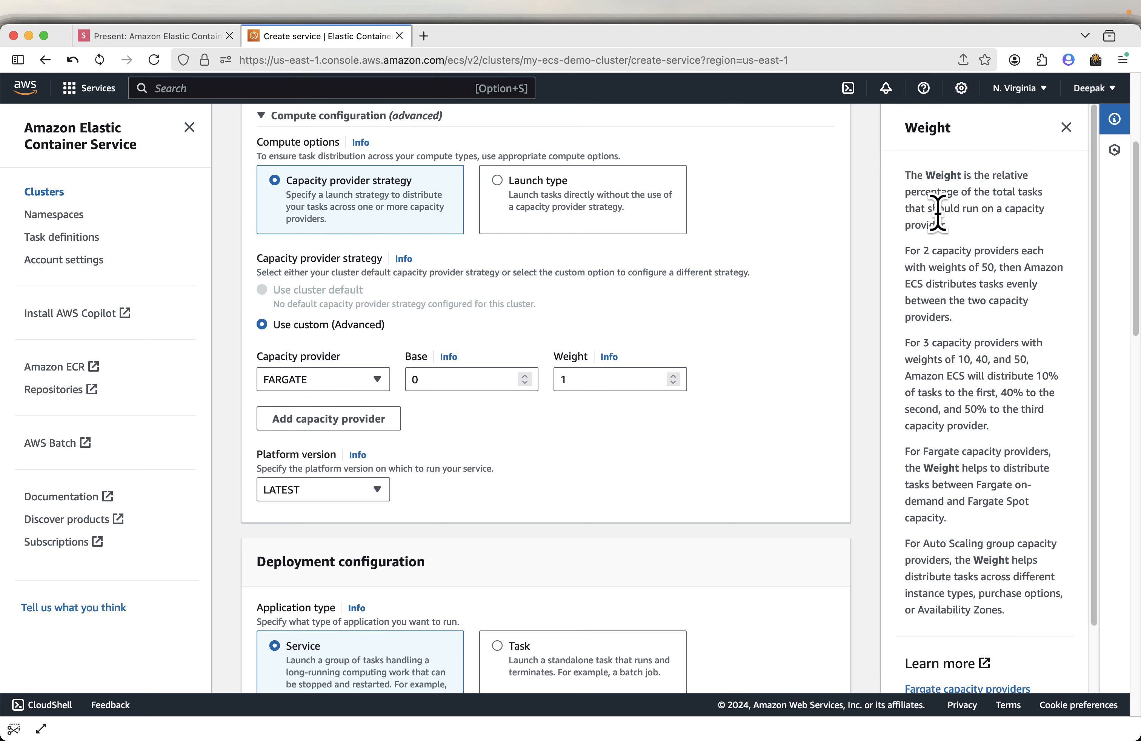
pyautogui.click(1066, 127)
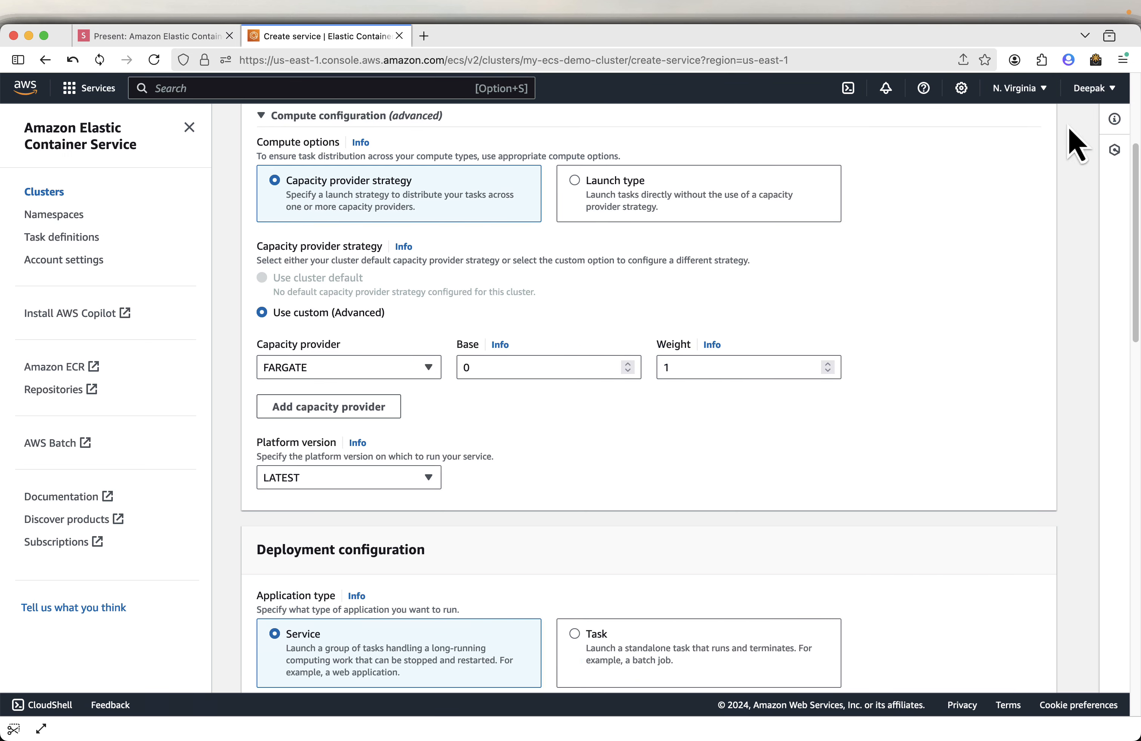
# In the deployment configuration, keep the Service application type and choose the web-app-task task definition family with revision 1 (LATEST).
pyautogui.scroll(-6, 703, 519)
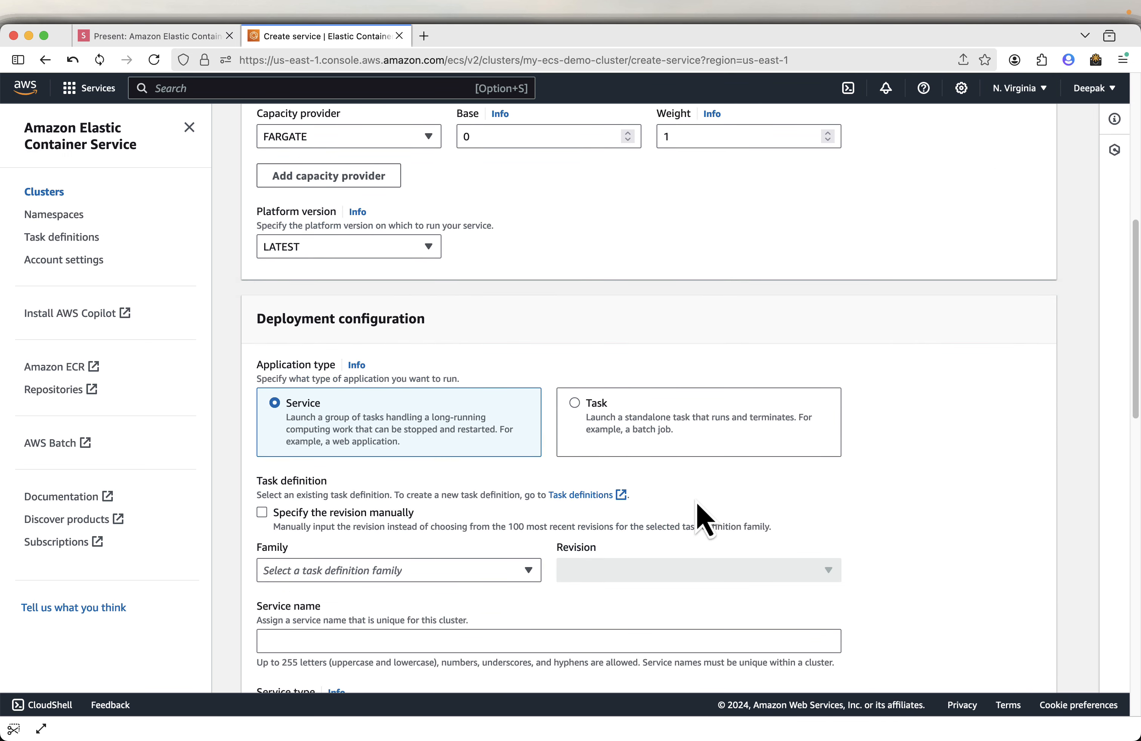
pyautogui.scroll(-1, 703, 520)
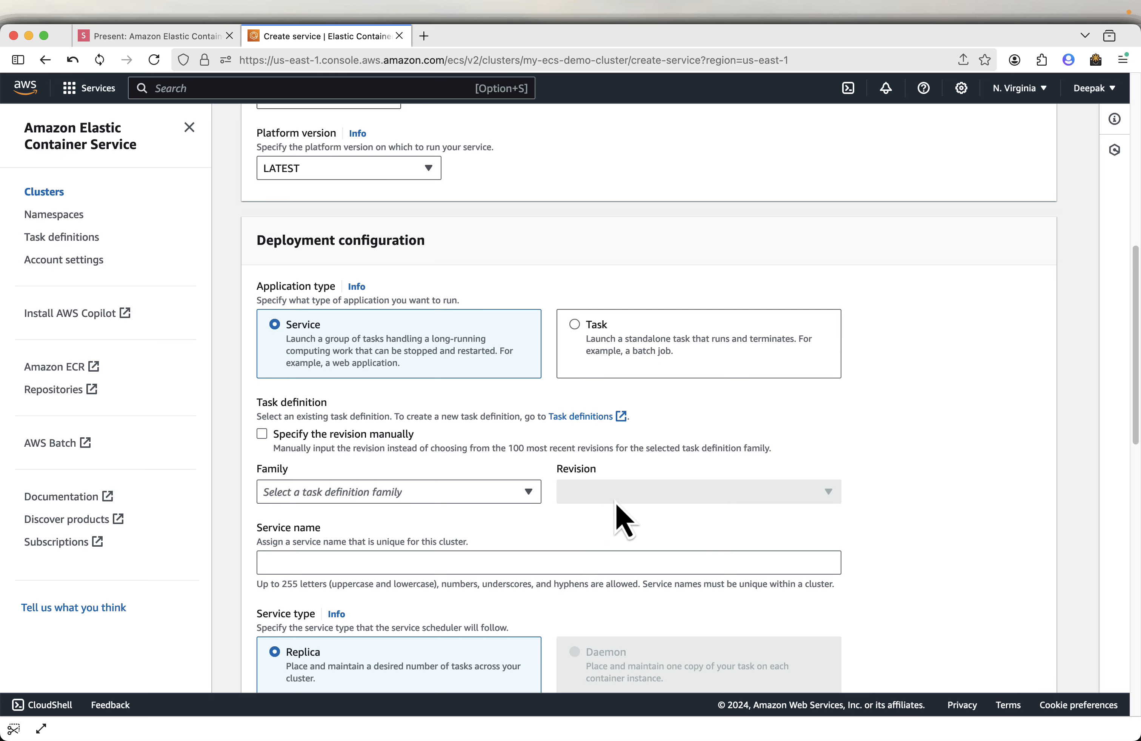
pyautogui.scroll(-1, 625, 495)
pyautogui.moveTo(313, 199); pyautogui.dragTo(415, 191)
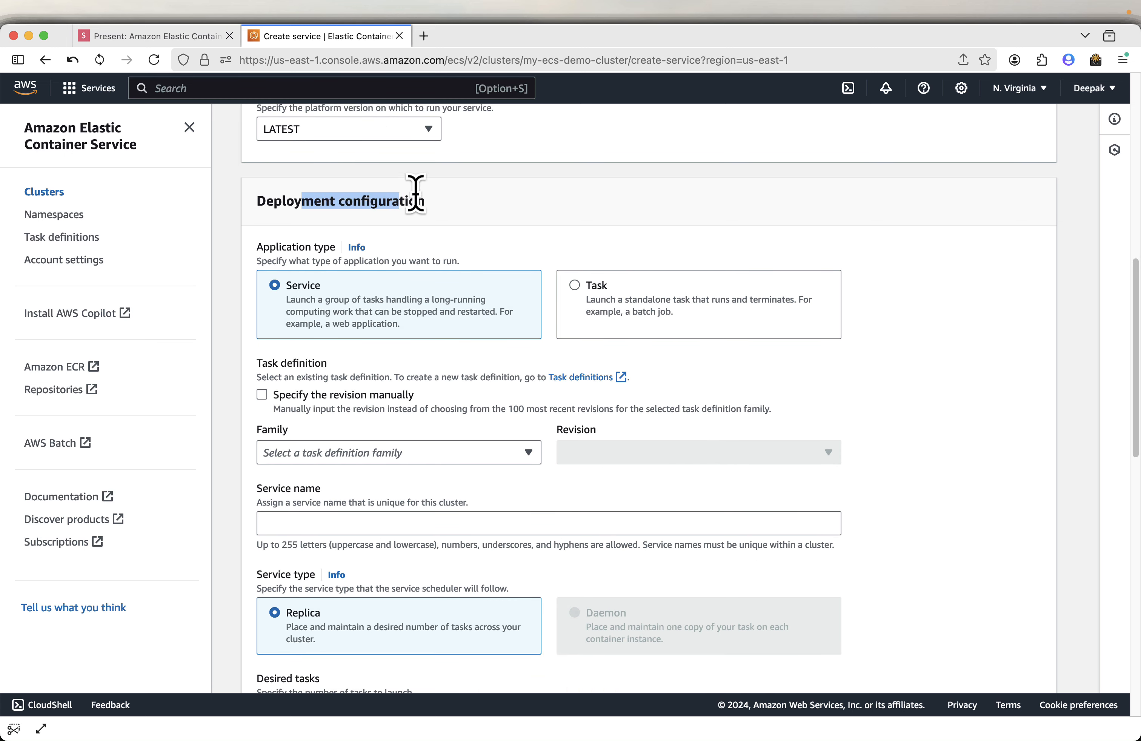
pyautogui.click(469, 219)
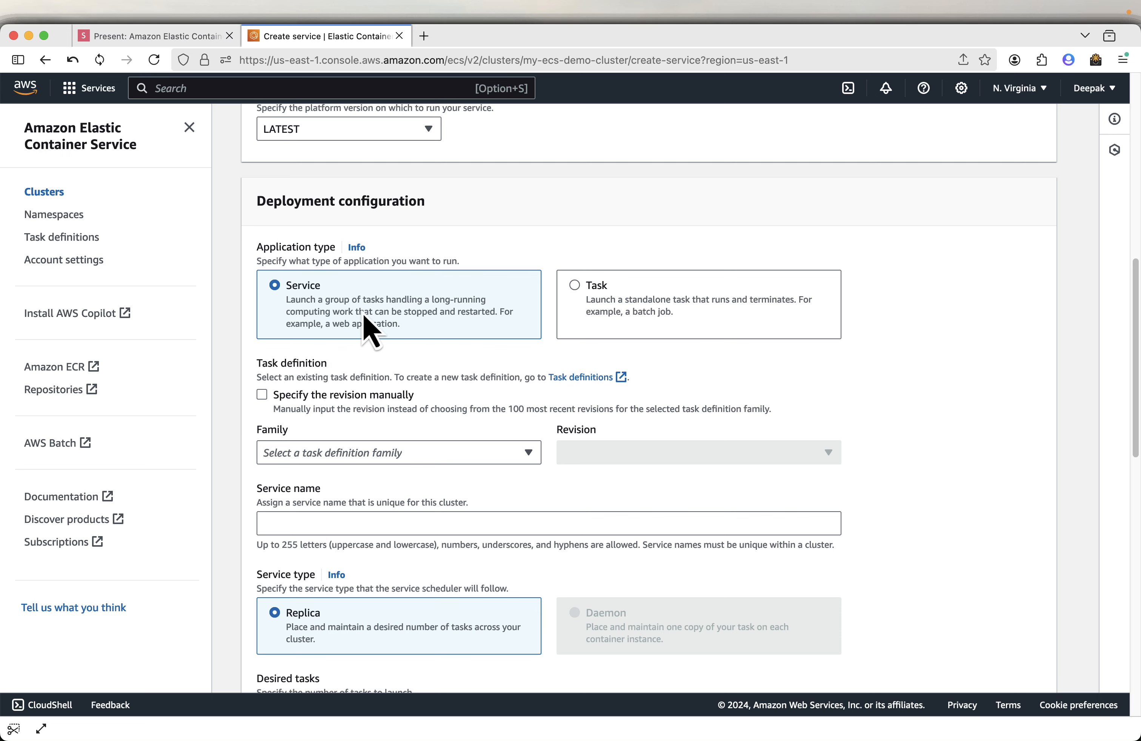
pyautogui.scroll(-1, 673, 385)
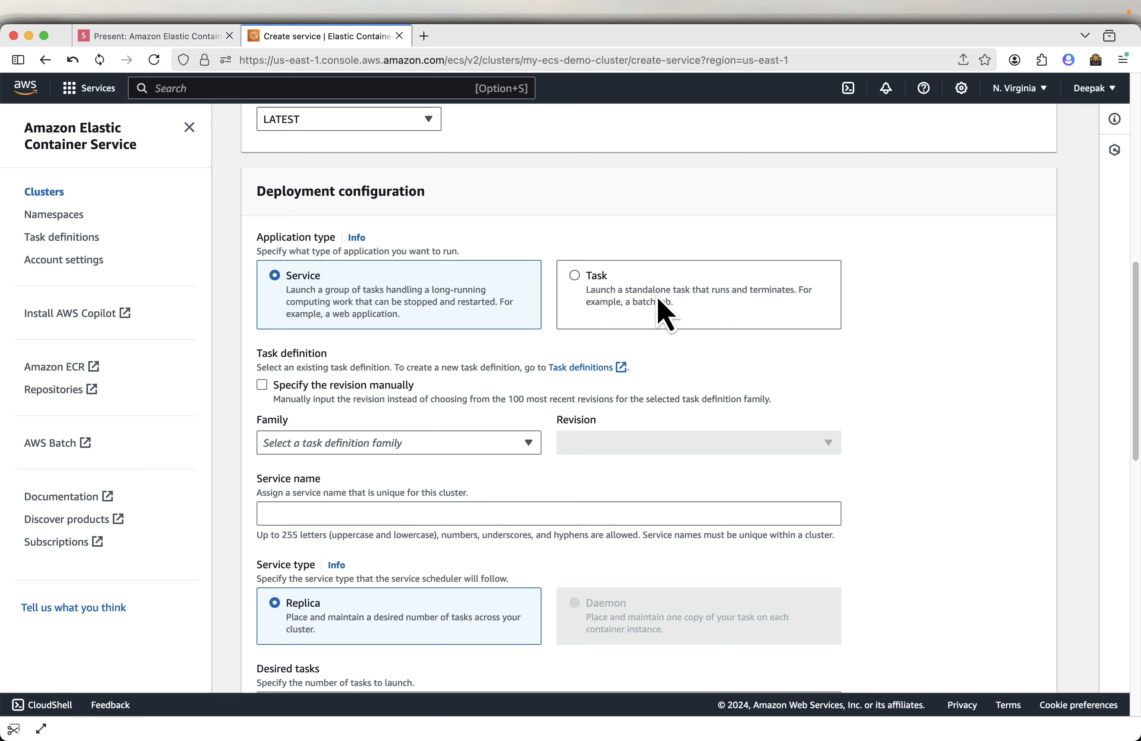
pyautogui.scroll(-2, 721, 395)
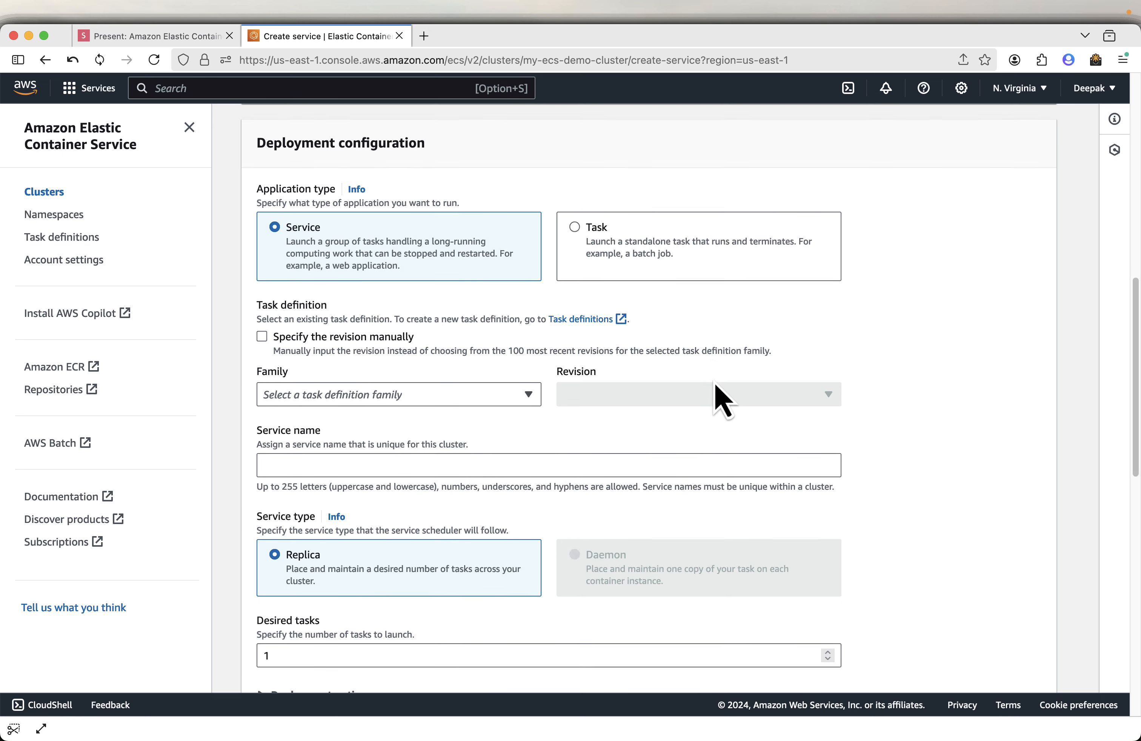
pyautogui.scroll(-1, 716, 383)
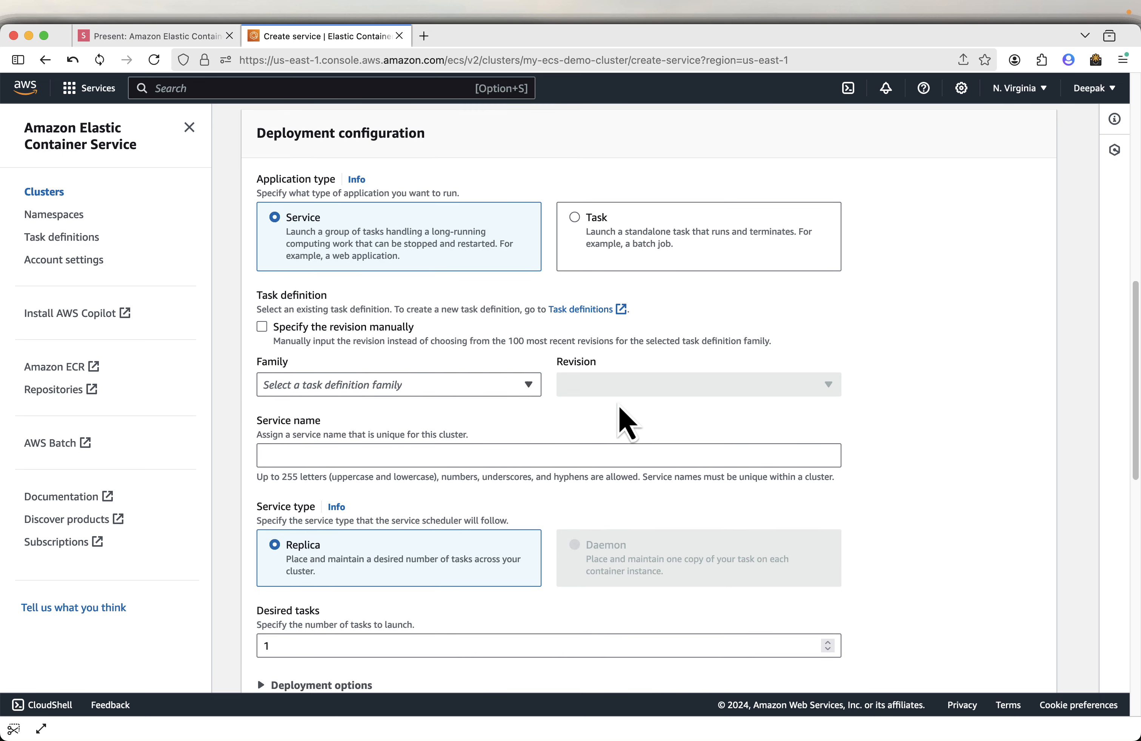
pyautogui.click(373, 387)
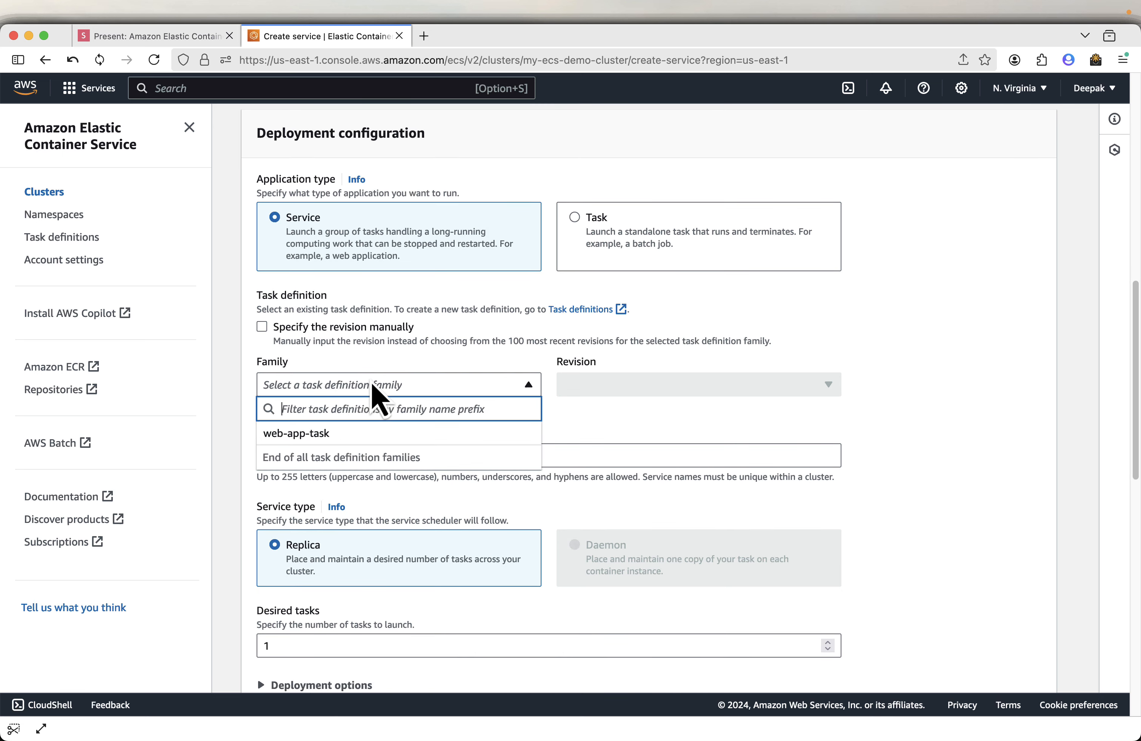
pyautogui.click(299, 436)
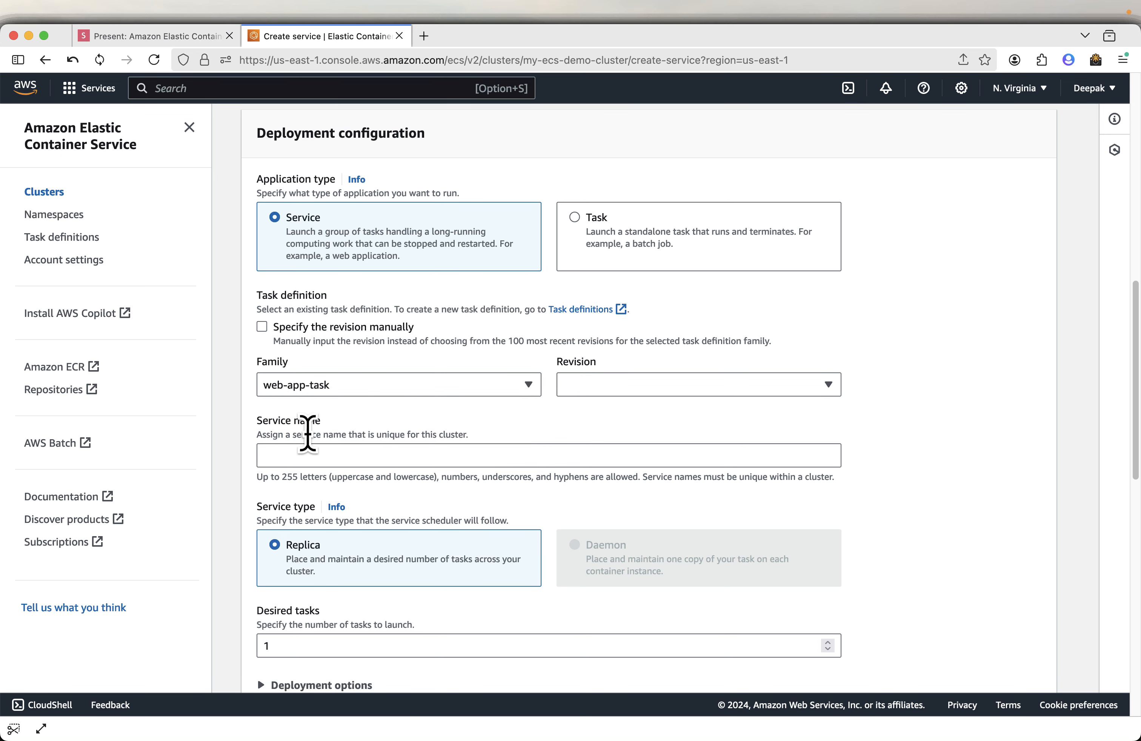
pyautogui.click(652, 391)
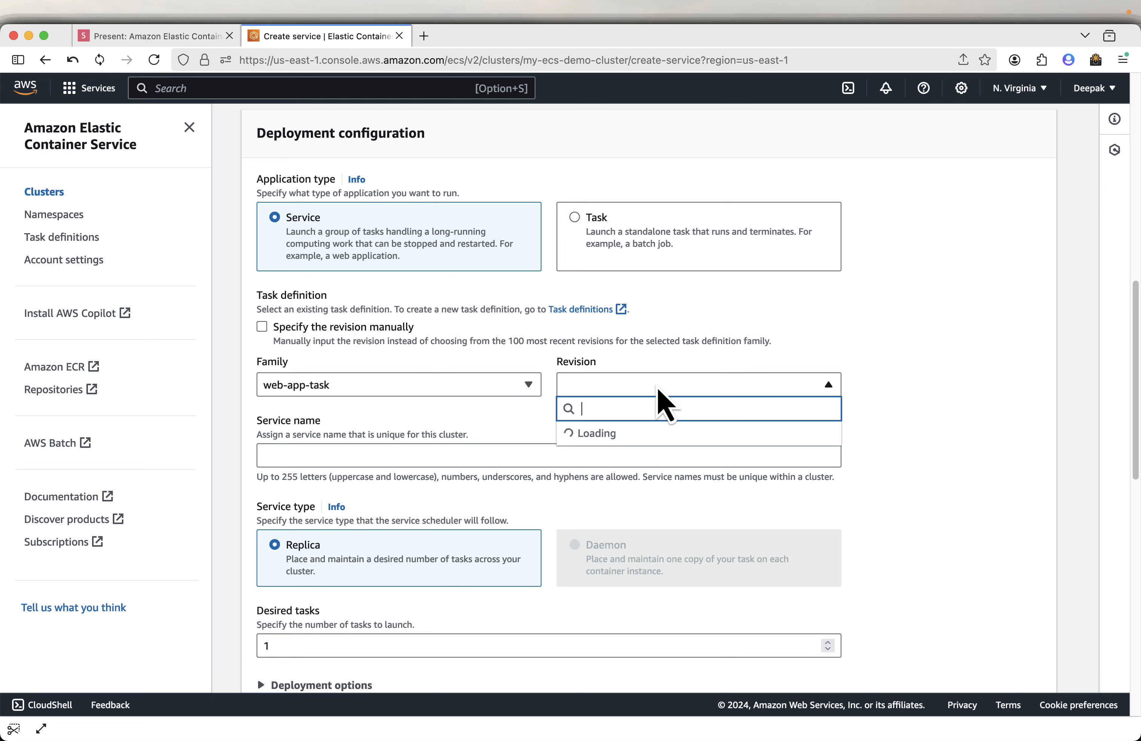
pyautogui.click(616, 435)
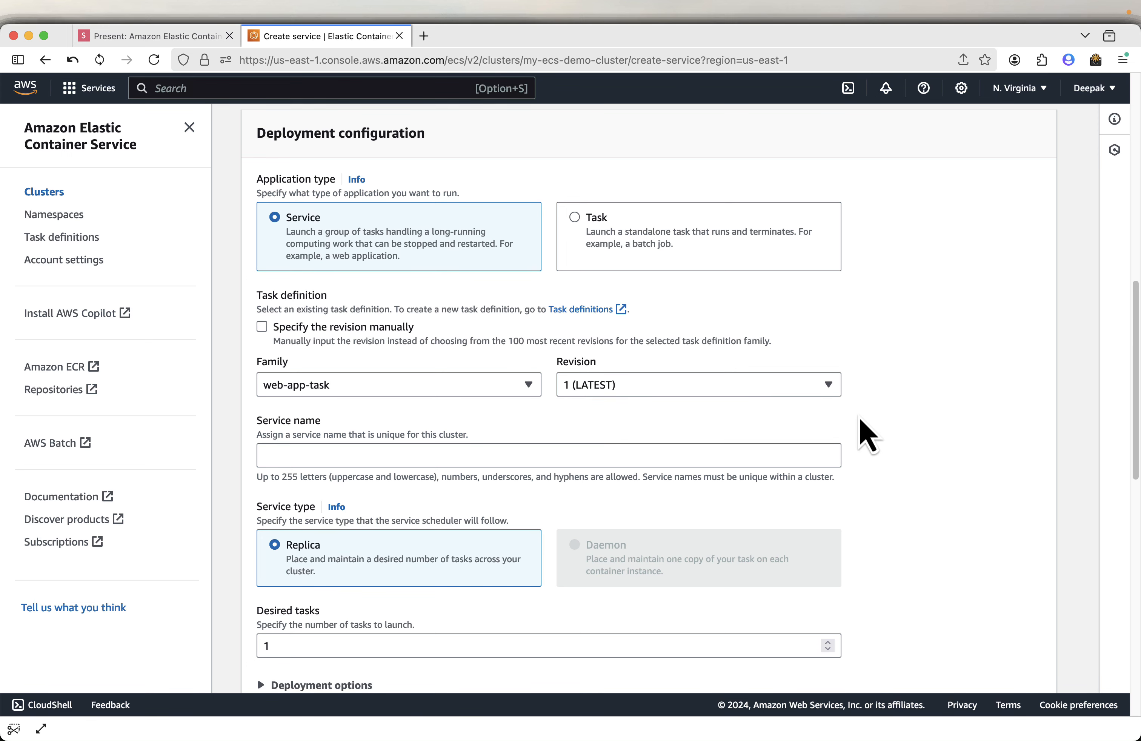
# Copy web-app-service from the Deployment configuration slide and paste it as the service name in the console.
pyautogui.click(156, 37)
pyautogui.press('Right')
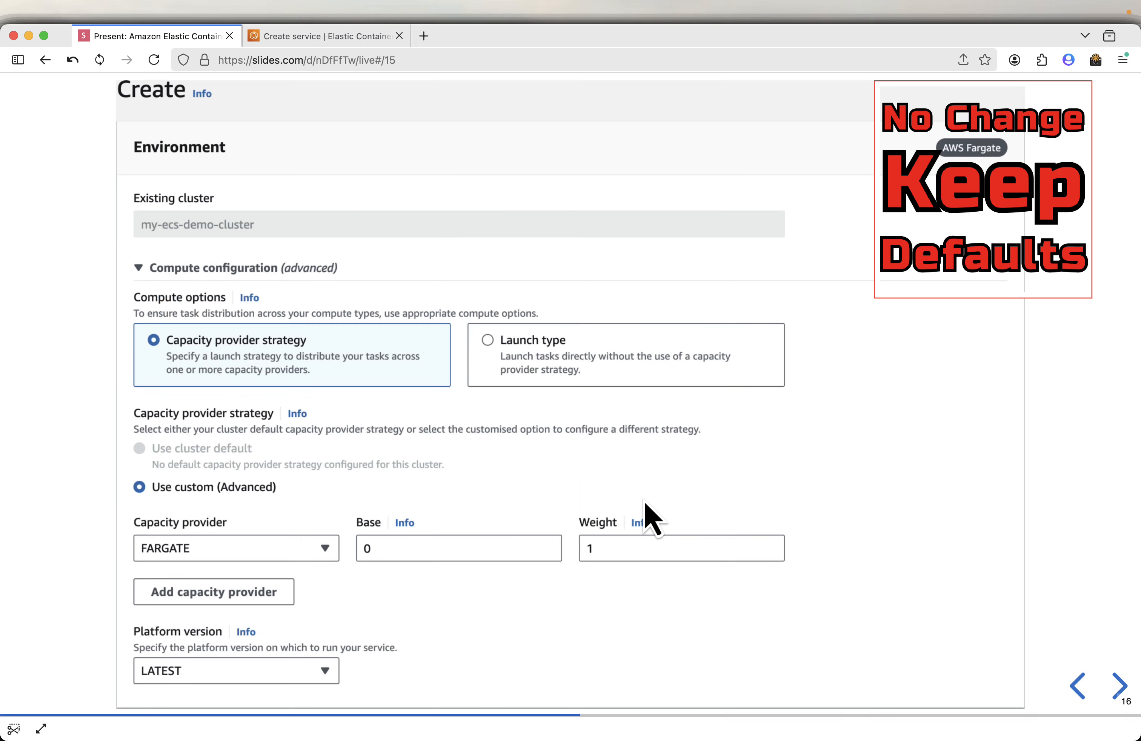
pyautogui.press('Right')
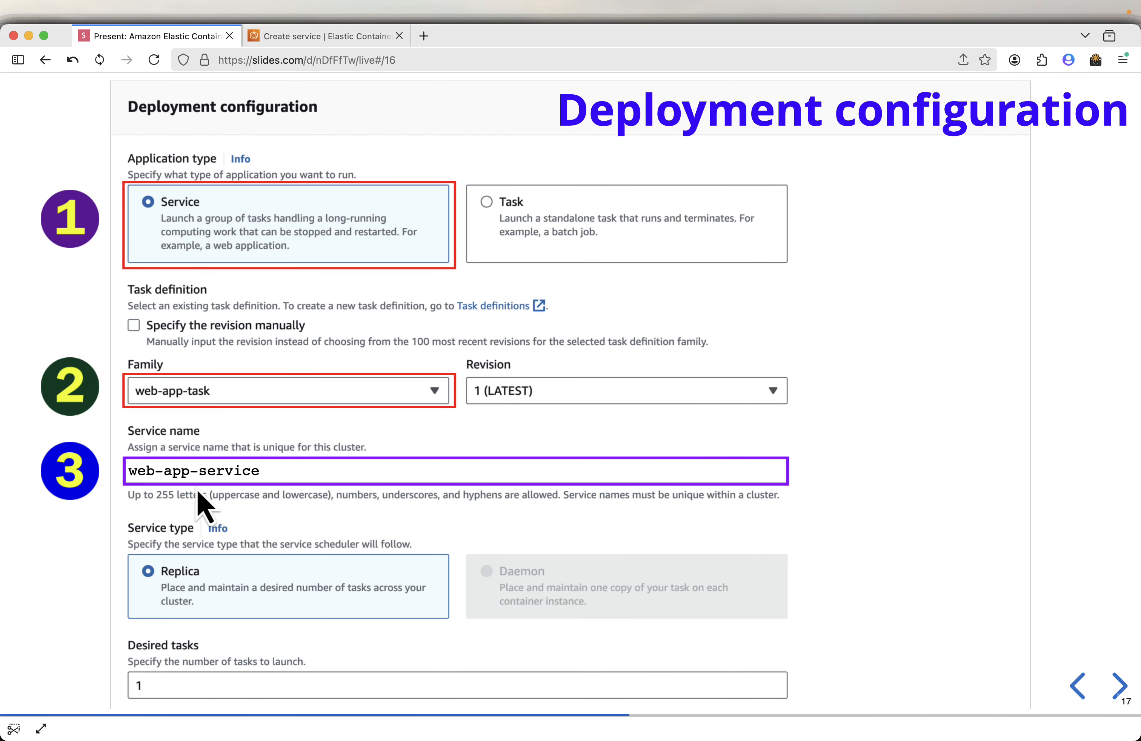
pyautogui.moveTo(766, 477)
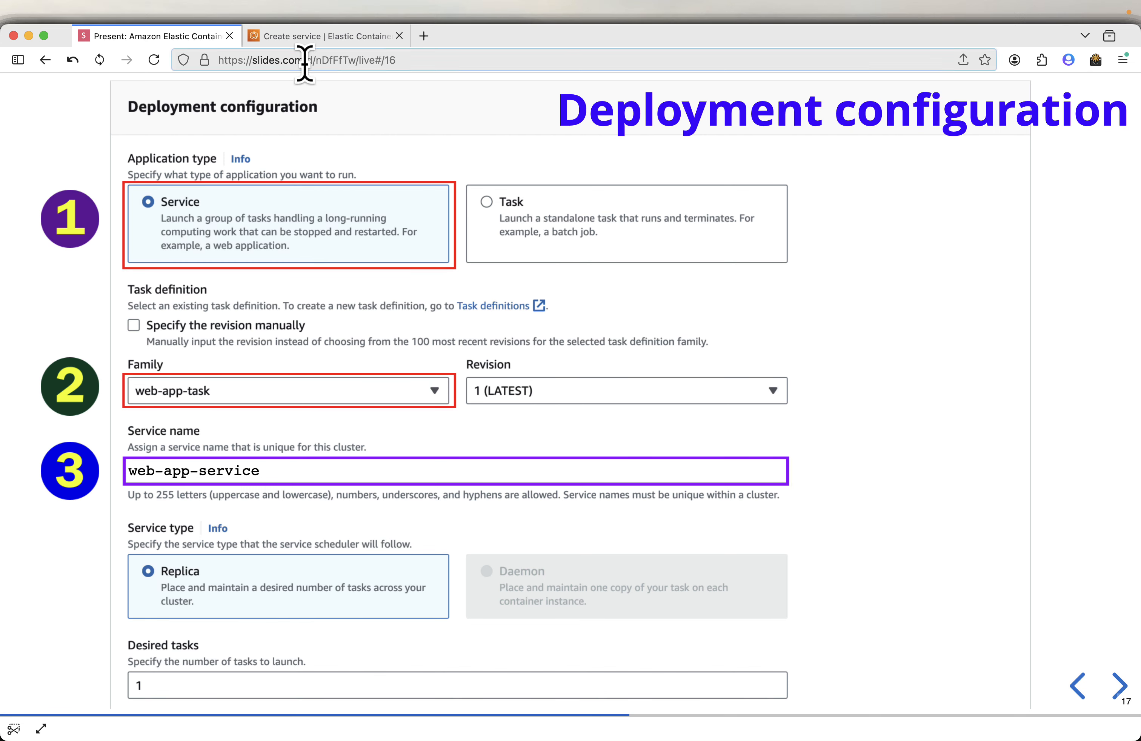
pyautogui.click(309, 36)
pyautogui.rightClick(346, 454)
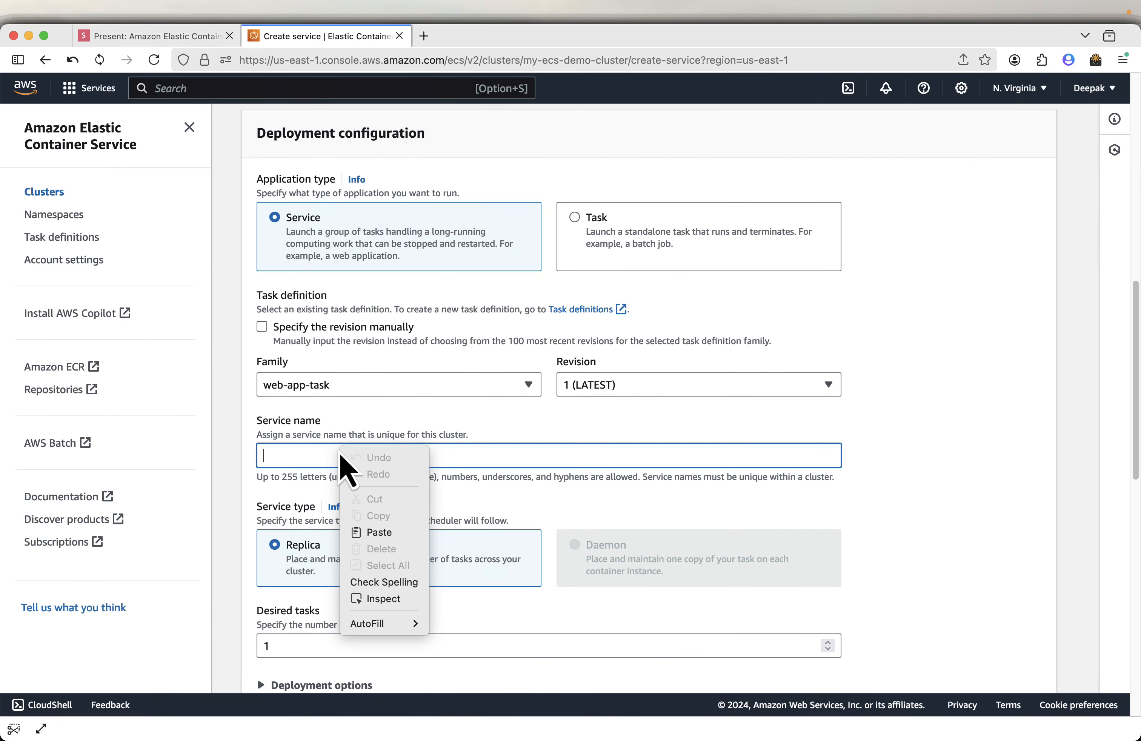
pyautogui.click(381, 531)
# Expand and review the service's deployment options and deployment failure detection settings.
pyautogui.scroll(-5, 1023, 513)
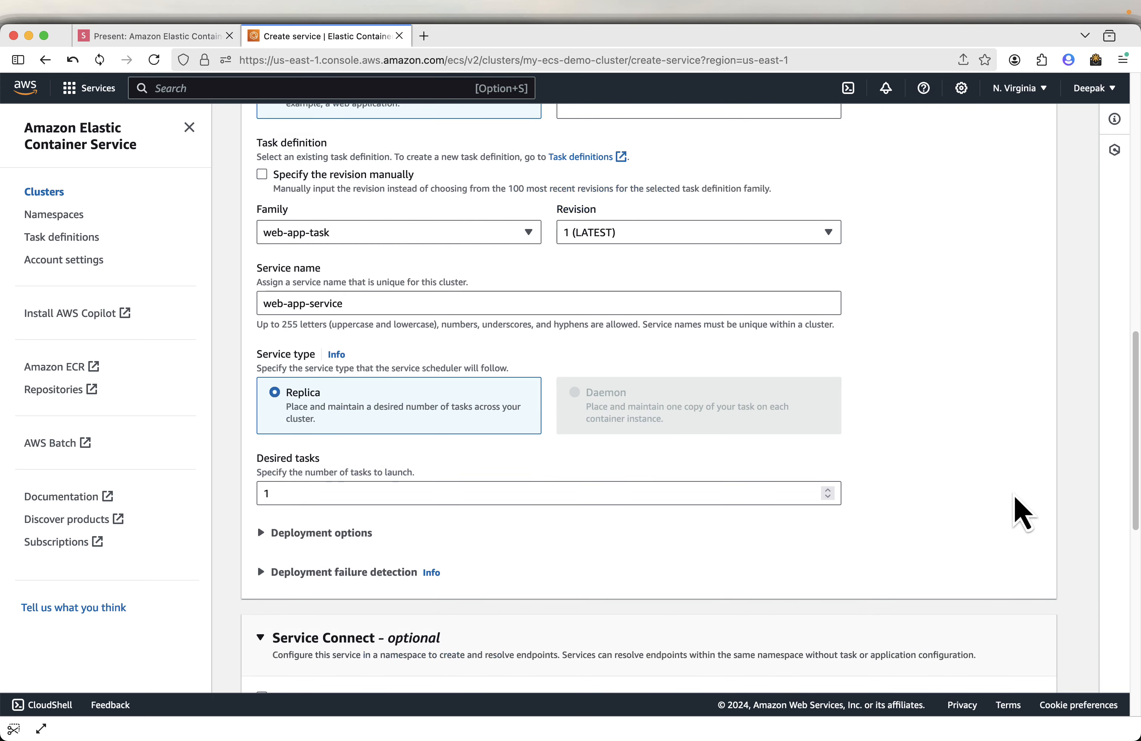
pyautogui.scroll(-1, 1017, 500)
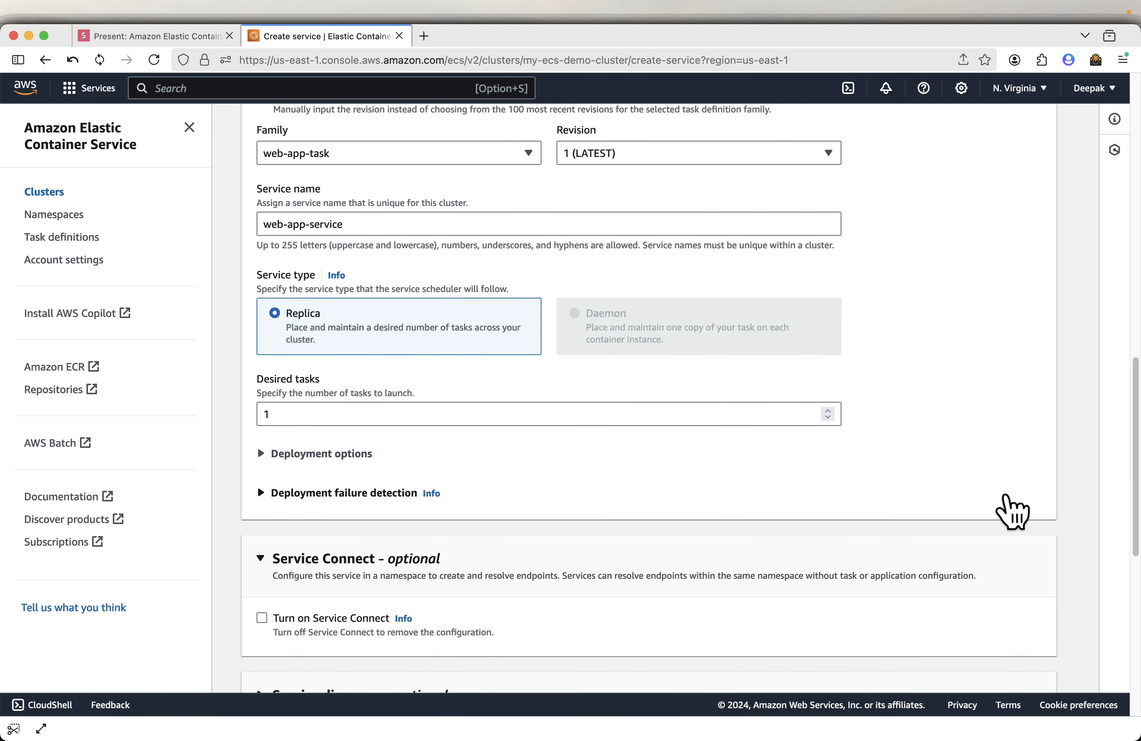
pyautogui.click(262, 460)
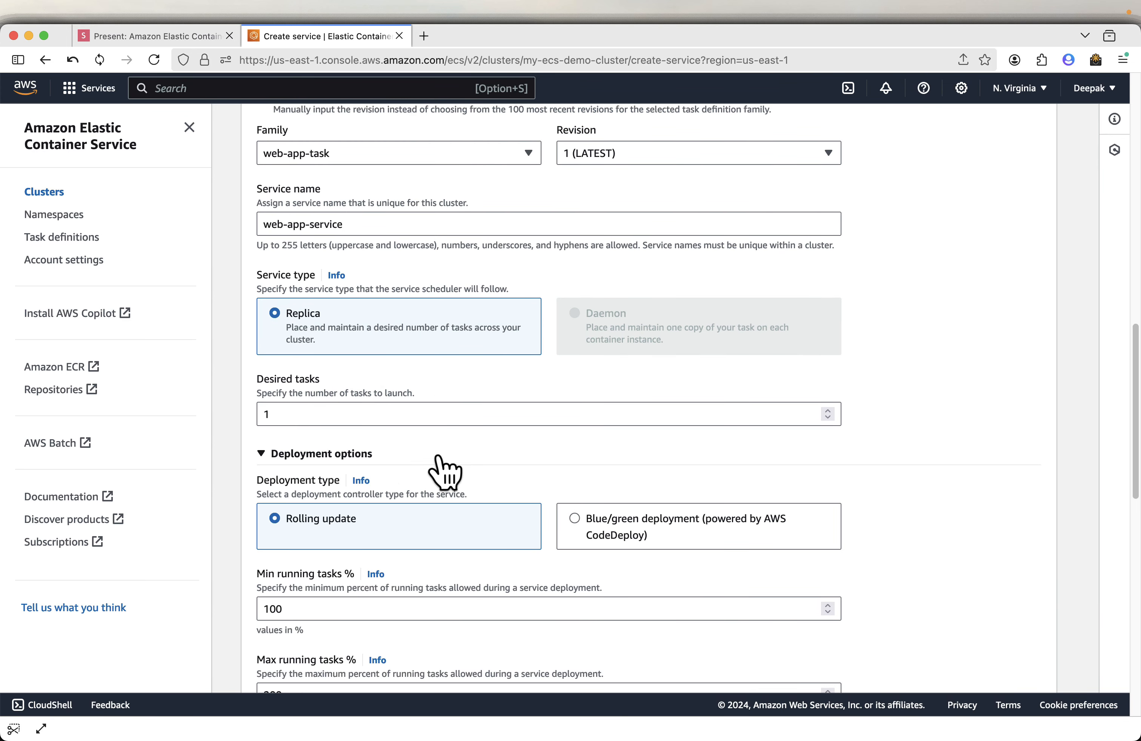
pyautogui.scroll(-1, 445, 496)
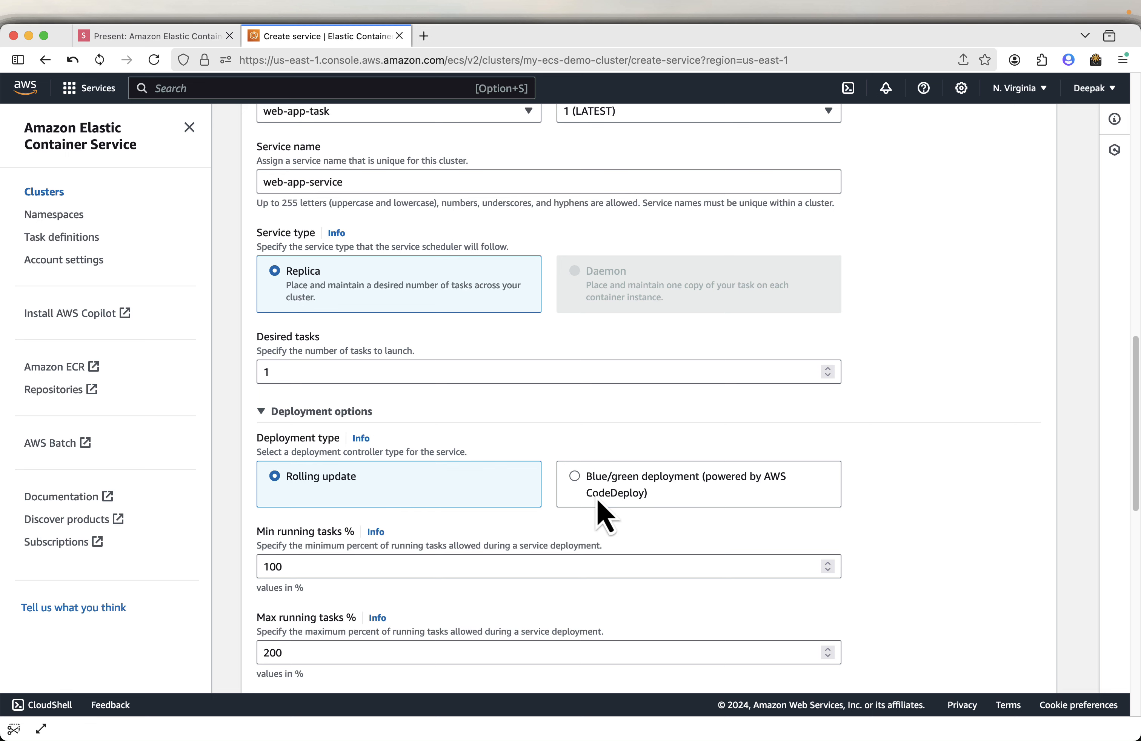
pyautogui.scroll(-6, 705, 503)
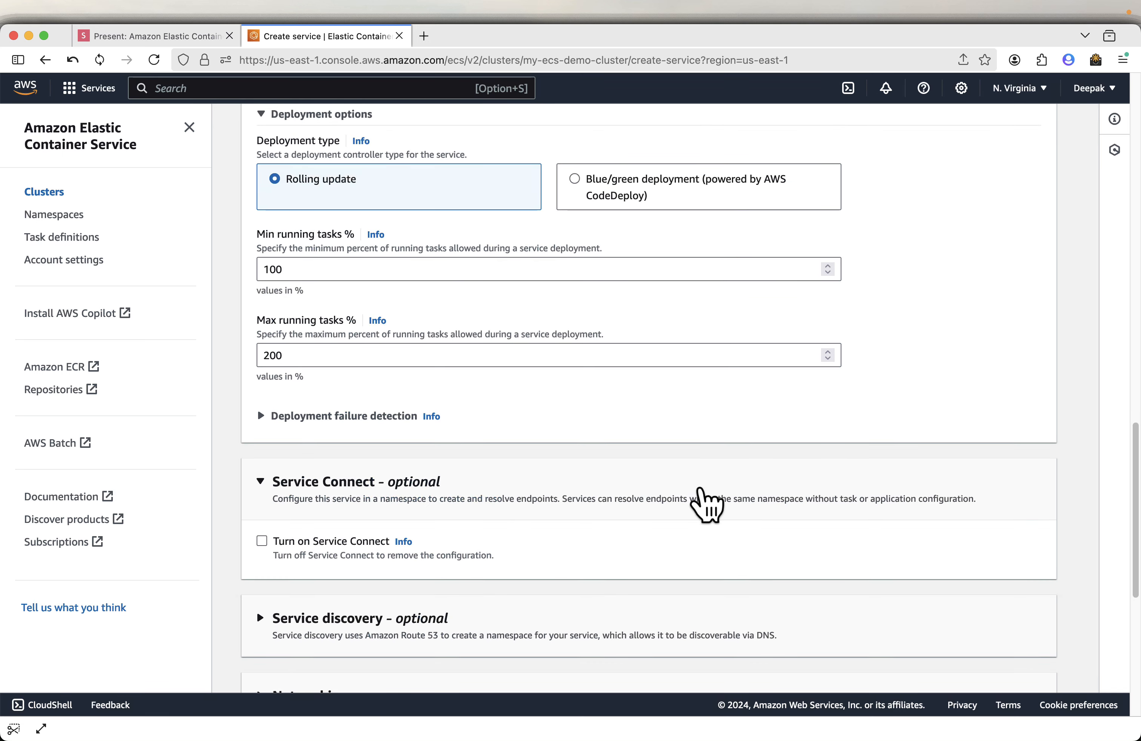
pyautogui.click(263, 415)
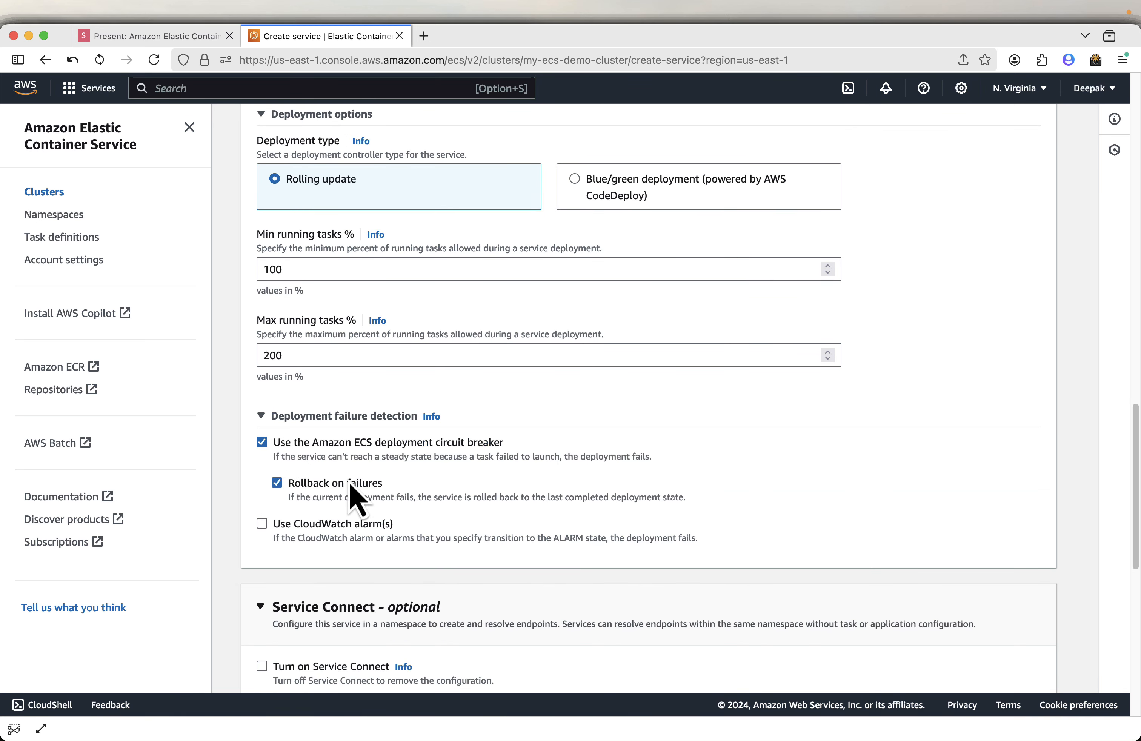
# Review the Service Connect and service discovery options, then the VPC, subnet, security group and public IP settings under Networking.
pyautogui.scroll(-3, 670, 529)
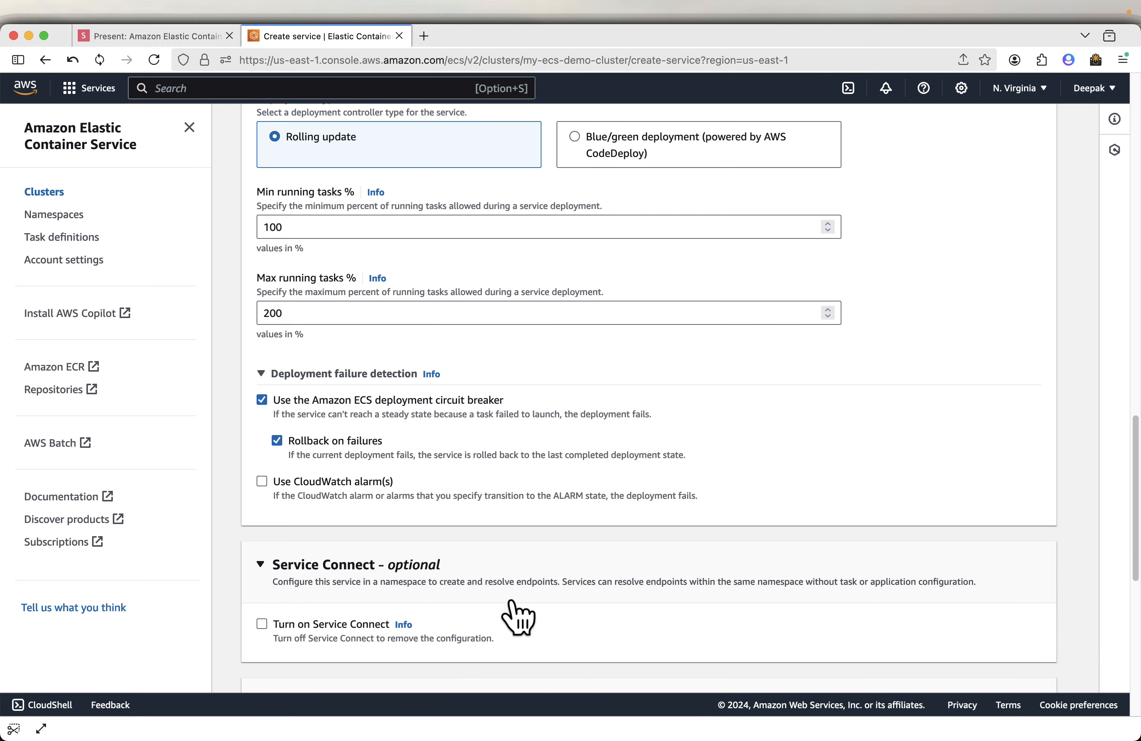
pyautogui.scroll(-2, 625, 620)
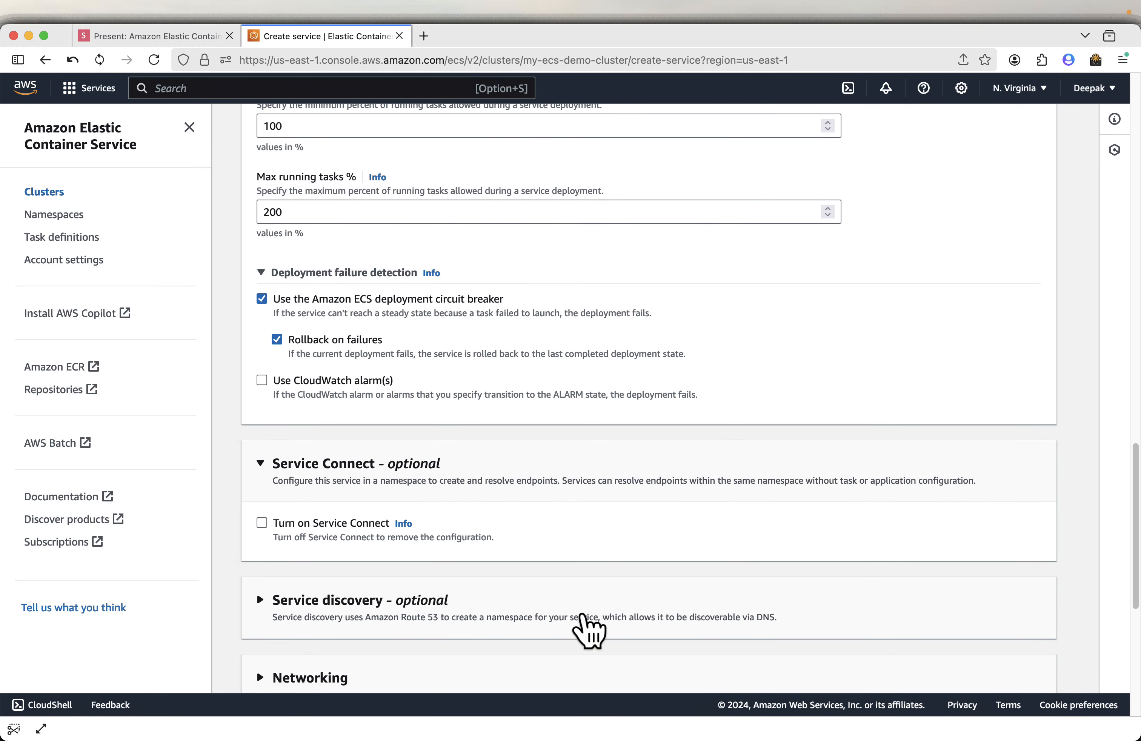
pyautogui.click(260, 571)
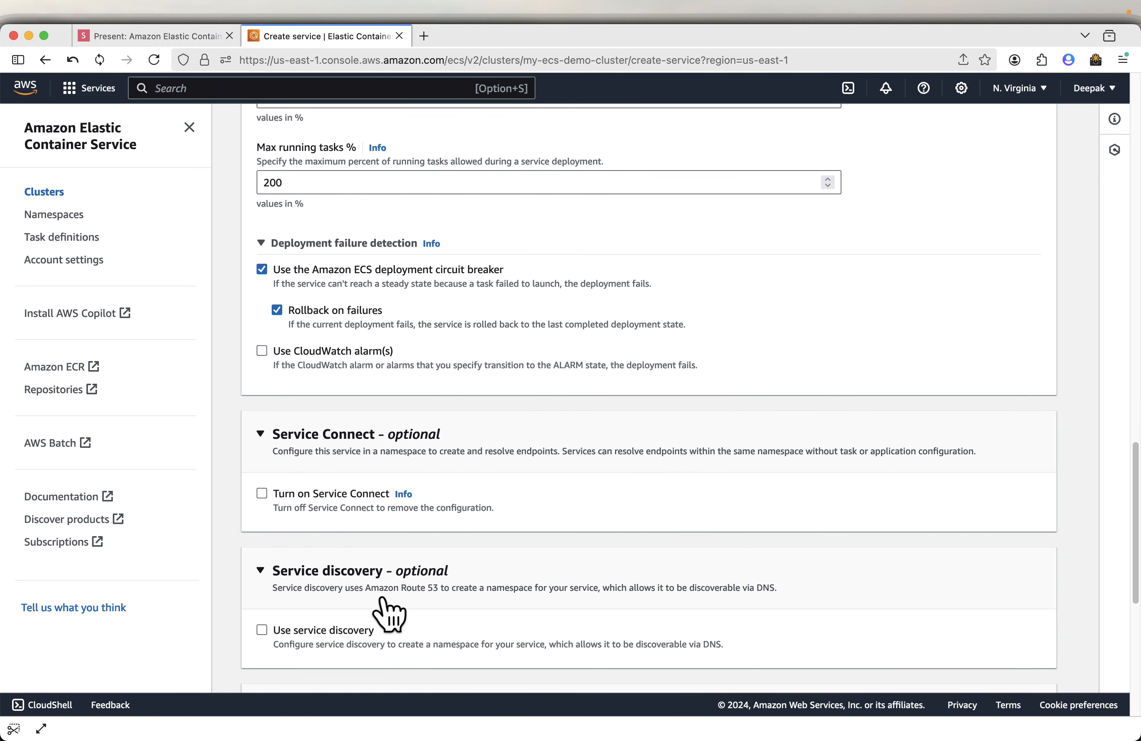
pyautogui.scroll(-4, 360, 611)
pyautogui.click(269, 520)
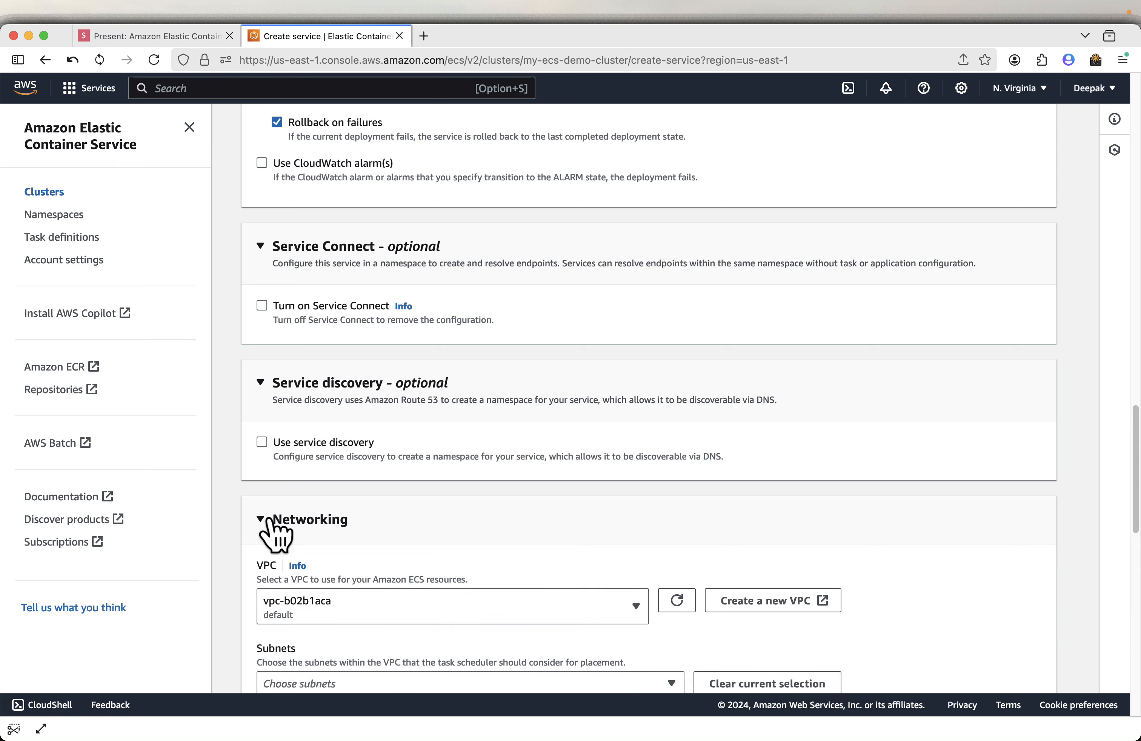
pyautogui.scroll(-5, 520, 582)
pyautogui.scroll(-5, 522, 589)
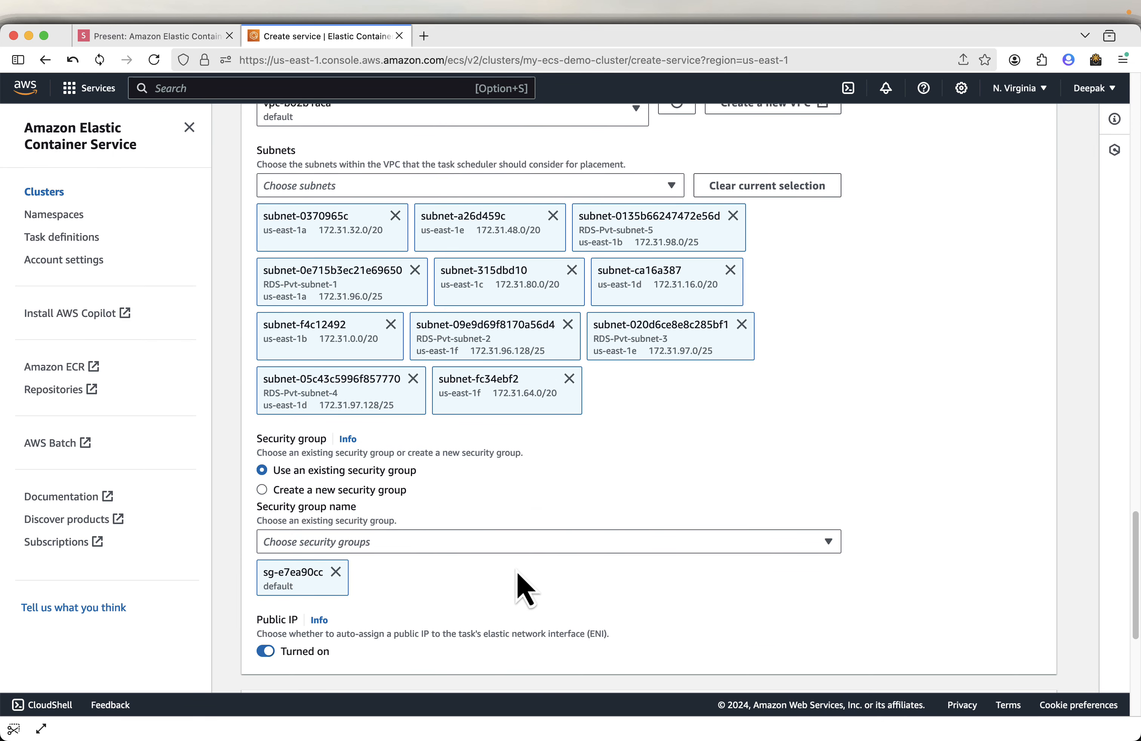
pyautogui.scroll(-3, 523, 584)
# Expand the Load balancing settings and view the available load balancer types, leaving the type at None.
pyautogui.click(260, 618)
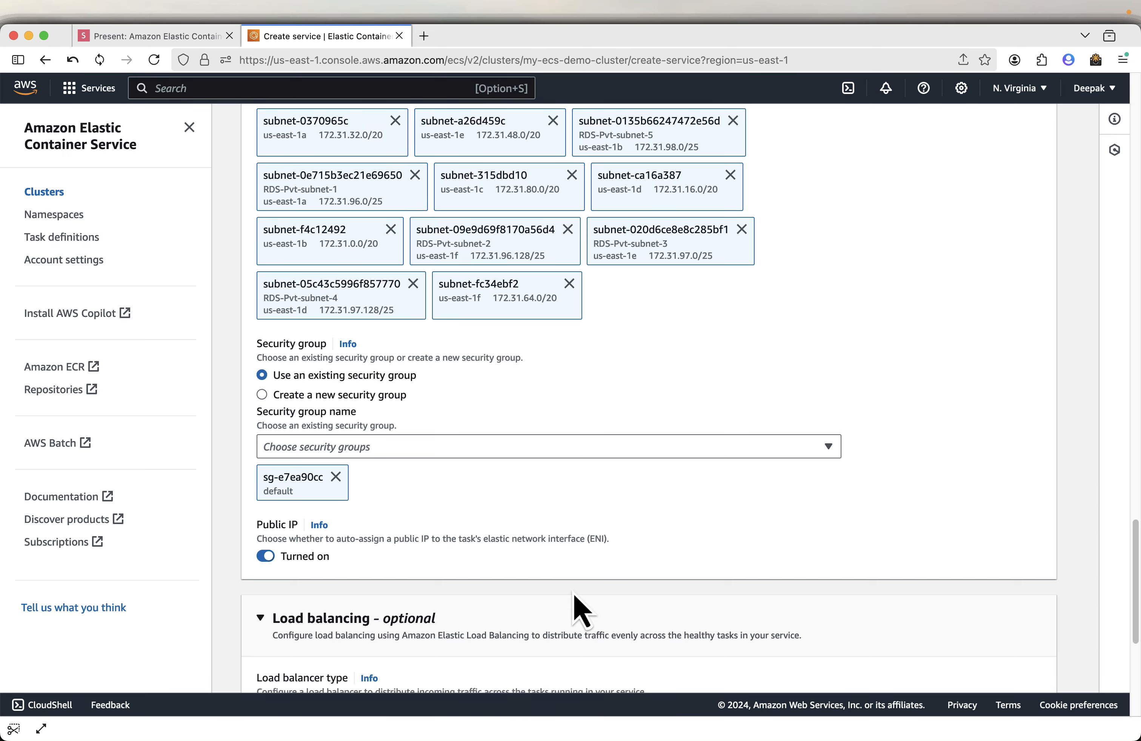
pyautogui.scroll(-7, 575, 611)
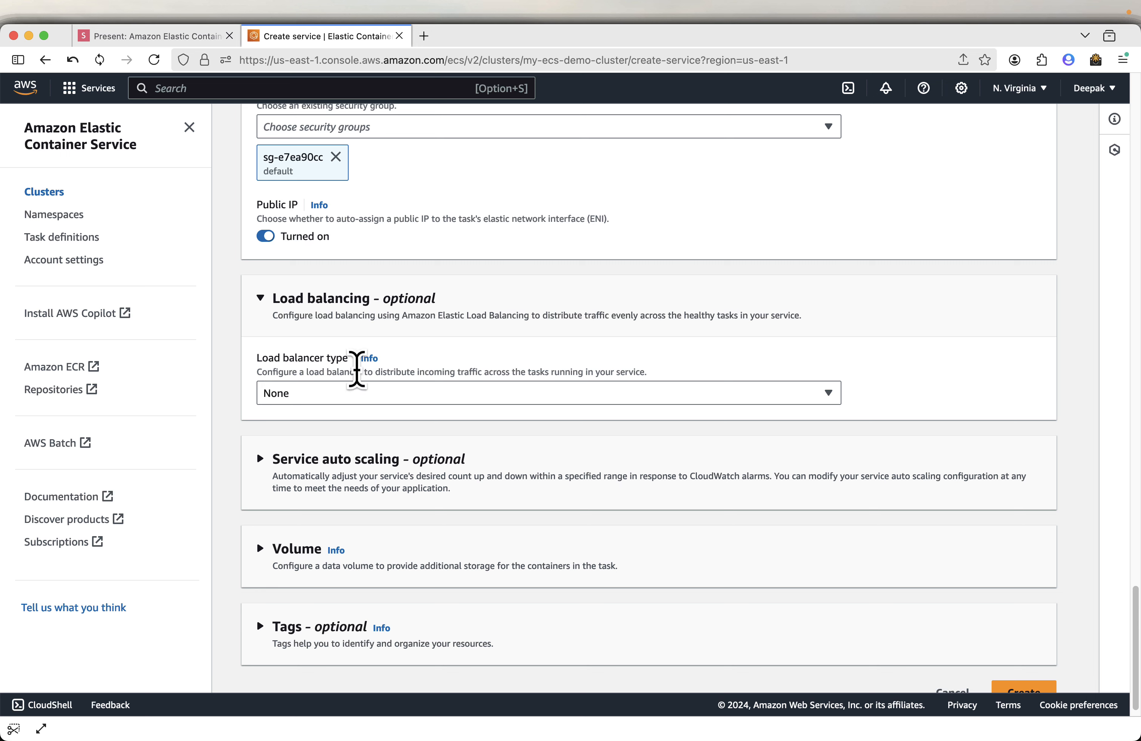
pyautogui.click(353, 397)
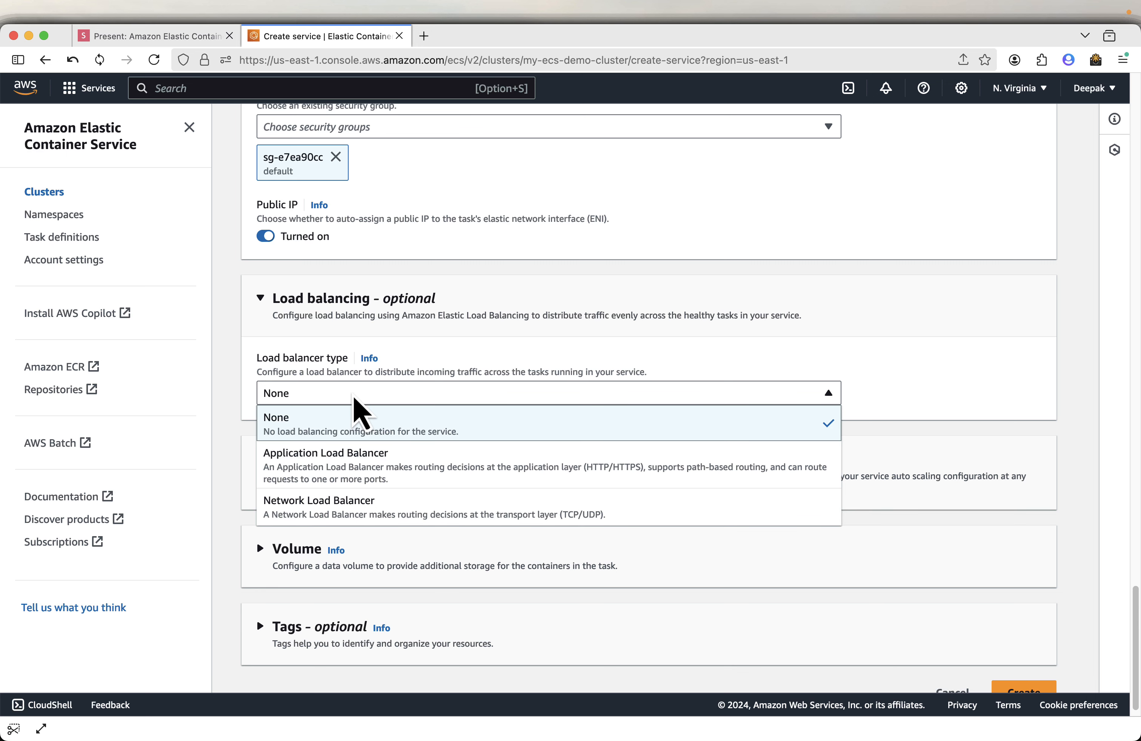
pyautogui.click(924, 387)
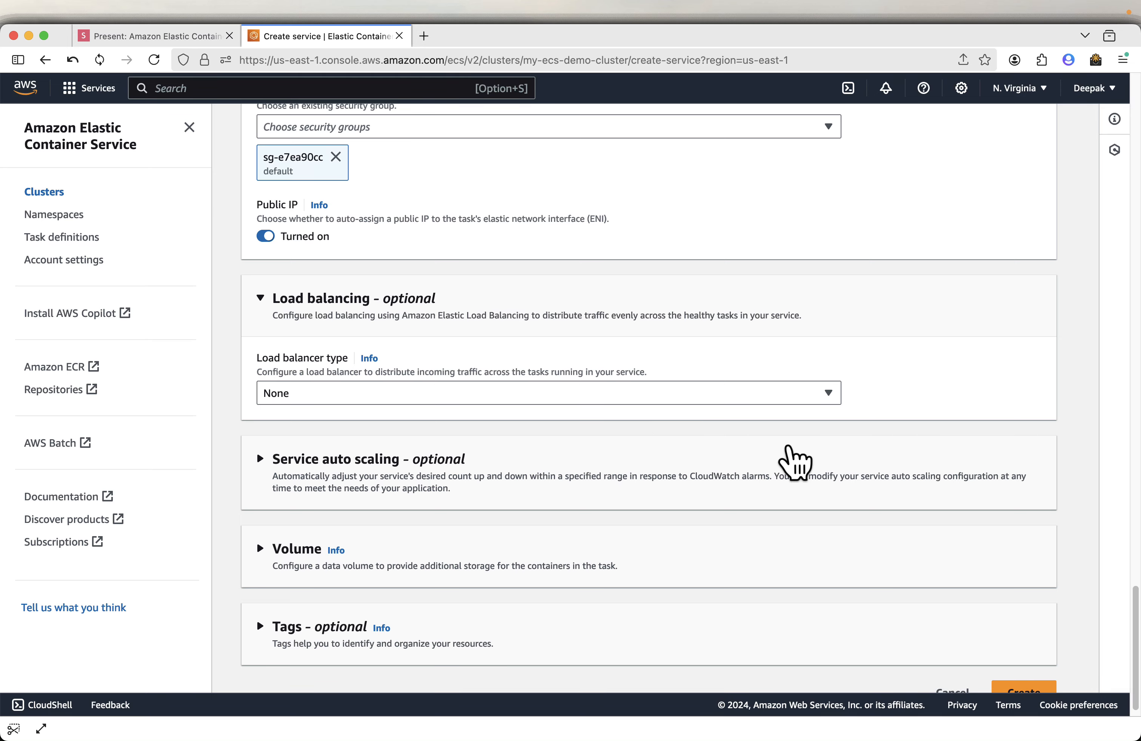
# Check the Service auto scaling settings without enabling them and create the web-app-service service.
pyautogui.scroll(-1, 794, 462)
pyautogui.click(272, 435)
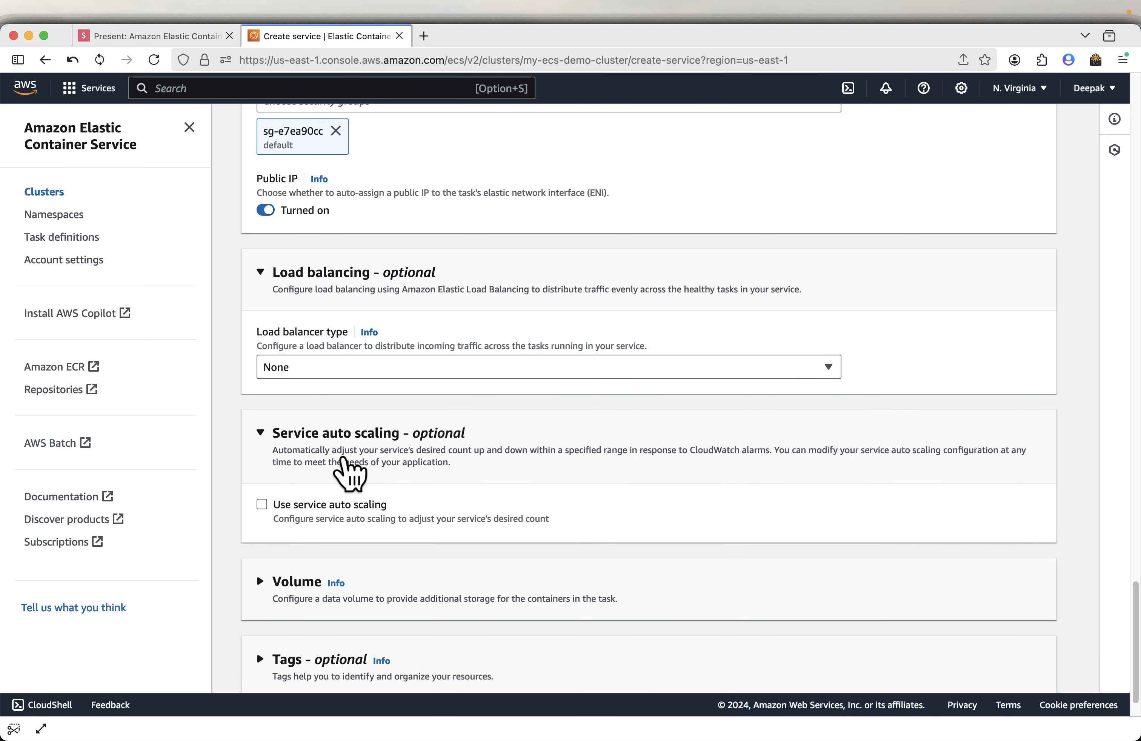
pyautogui.click(261, 433)
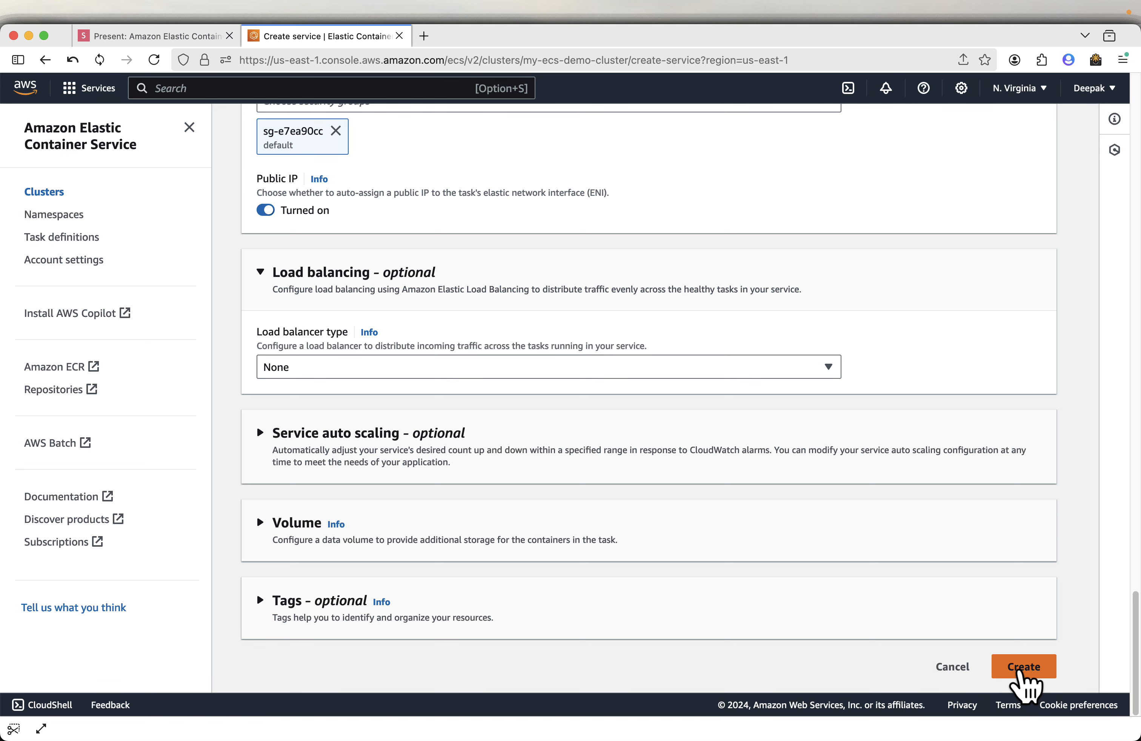
pyautogui.click(1024, 670)
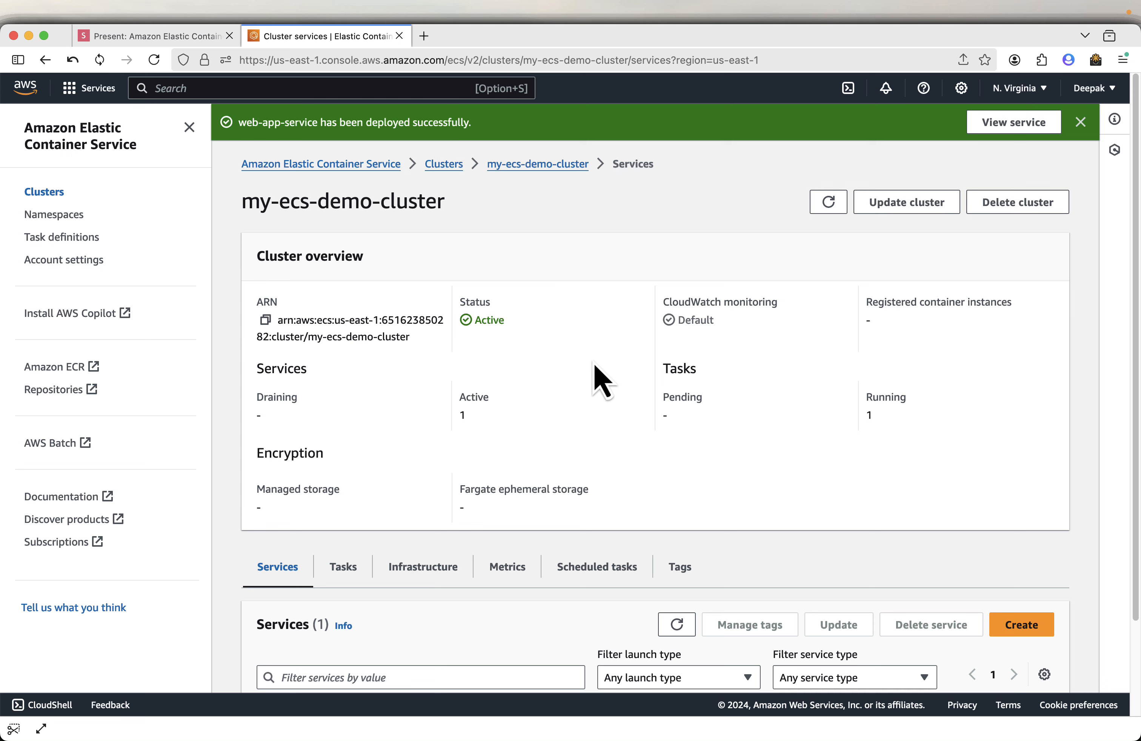
# Refresh my-ecs-demo-cluster and check the deployment and task status of its service.
pyautogui.click(831, 206)
pyautogui.scroll(-3, 823, 445)
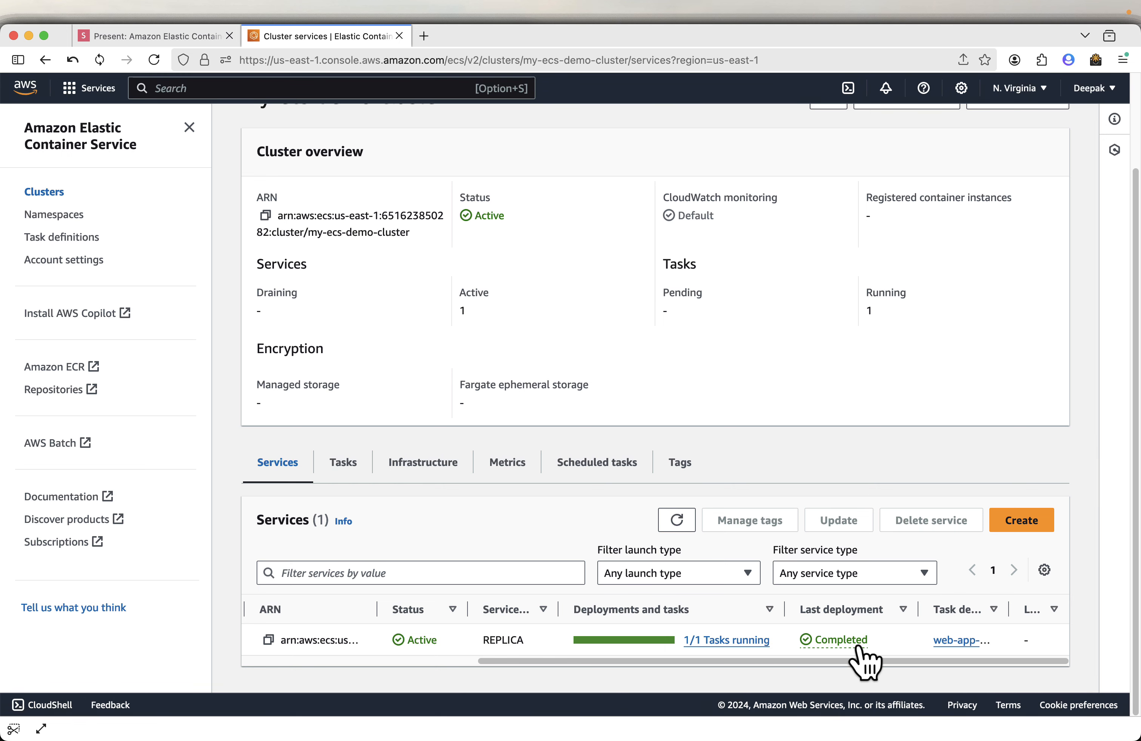
pyautogui.scroll(3, 700, 509)
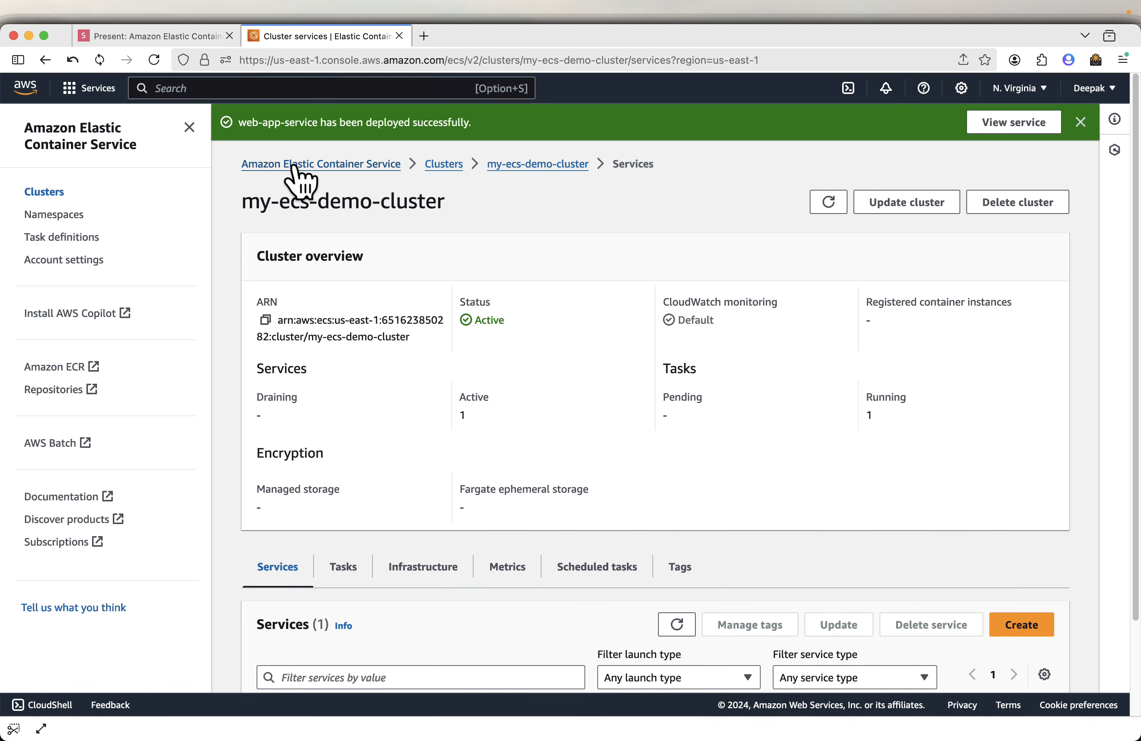
# Switch to the slides and advance from Deployment configuration to the "Edit inbound rules for Testing" slide.
pyautogui.click(134, 38)
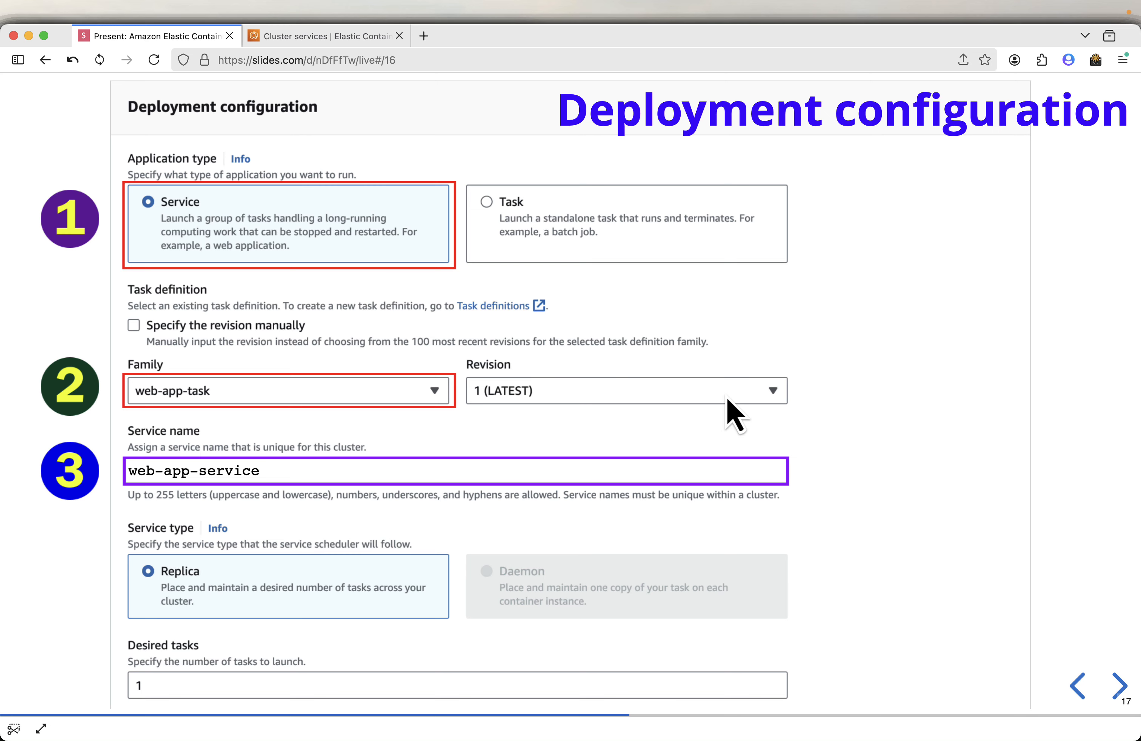
pyautogui.press('Right')
pyautogui.press('Right')
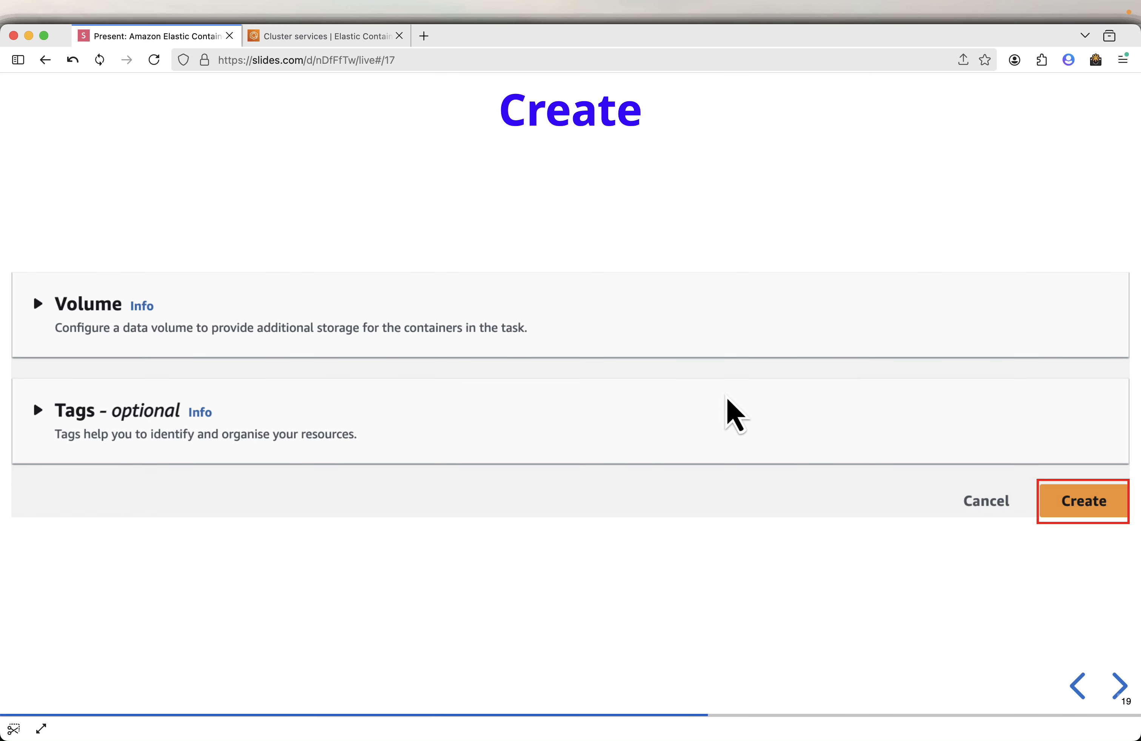
pyautogui.press('Right')
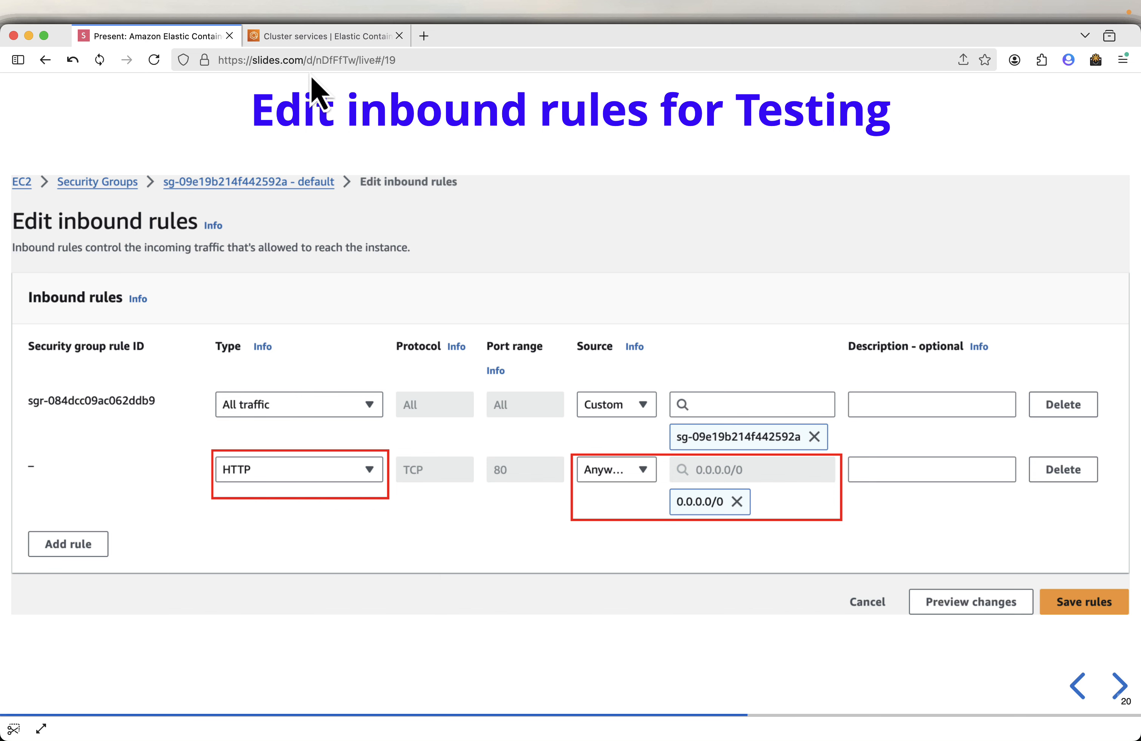
# Return to the ECS console, list the cluster's tasks, widen the Task column and open the running task.
pyautogui.click(318, 37)
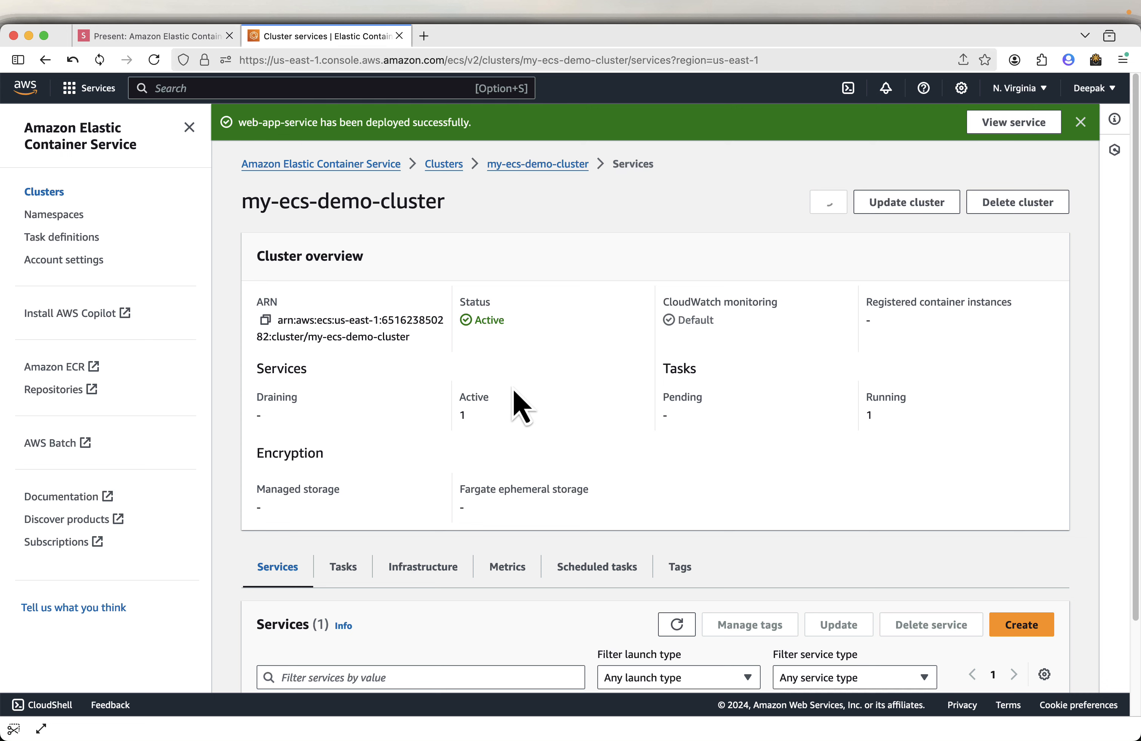
pyautogui.scroll(-1, 692, 392)
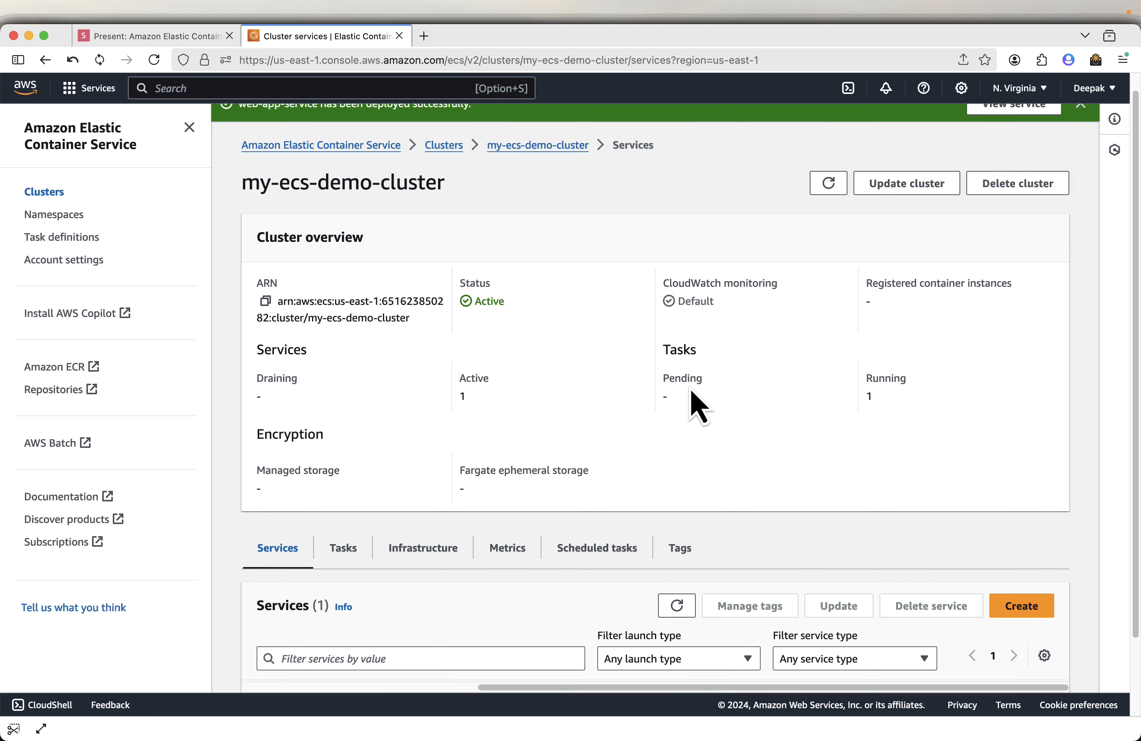
pyautogui.scroll(-2, 691, 392)
pyautogui.click(342, 469)
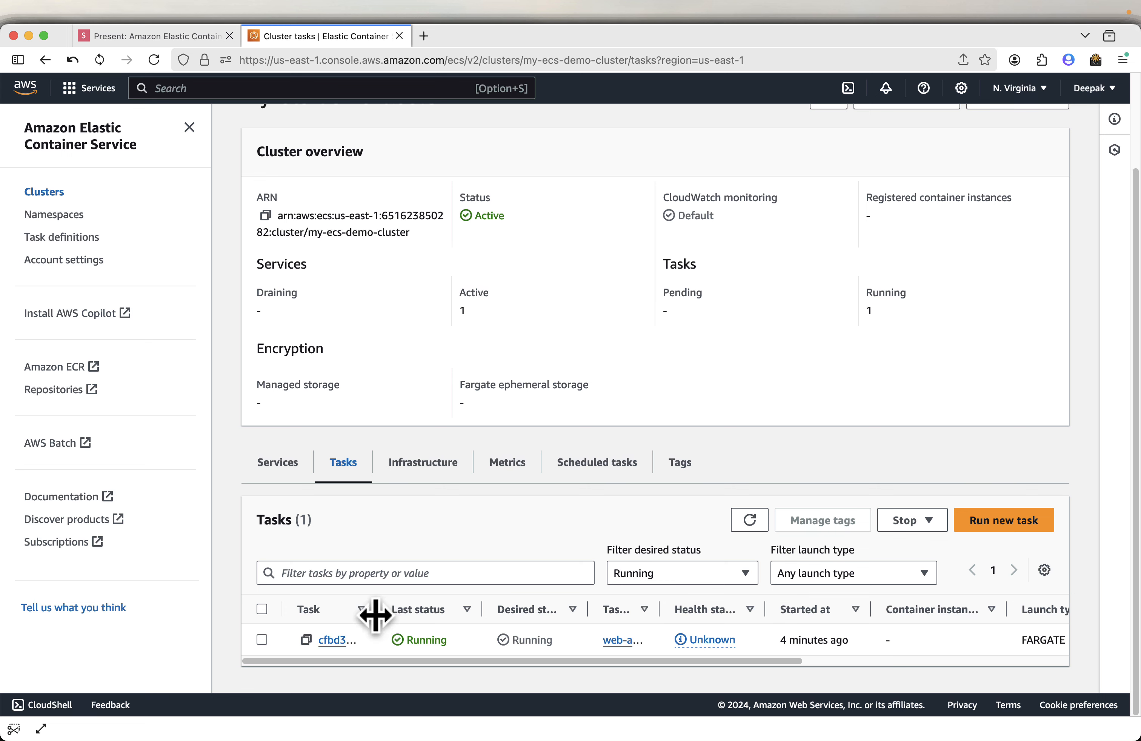
pyautogui.moveTo(376, 610); pyautogui.dragTo(588, 609)
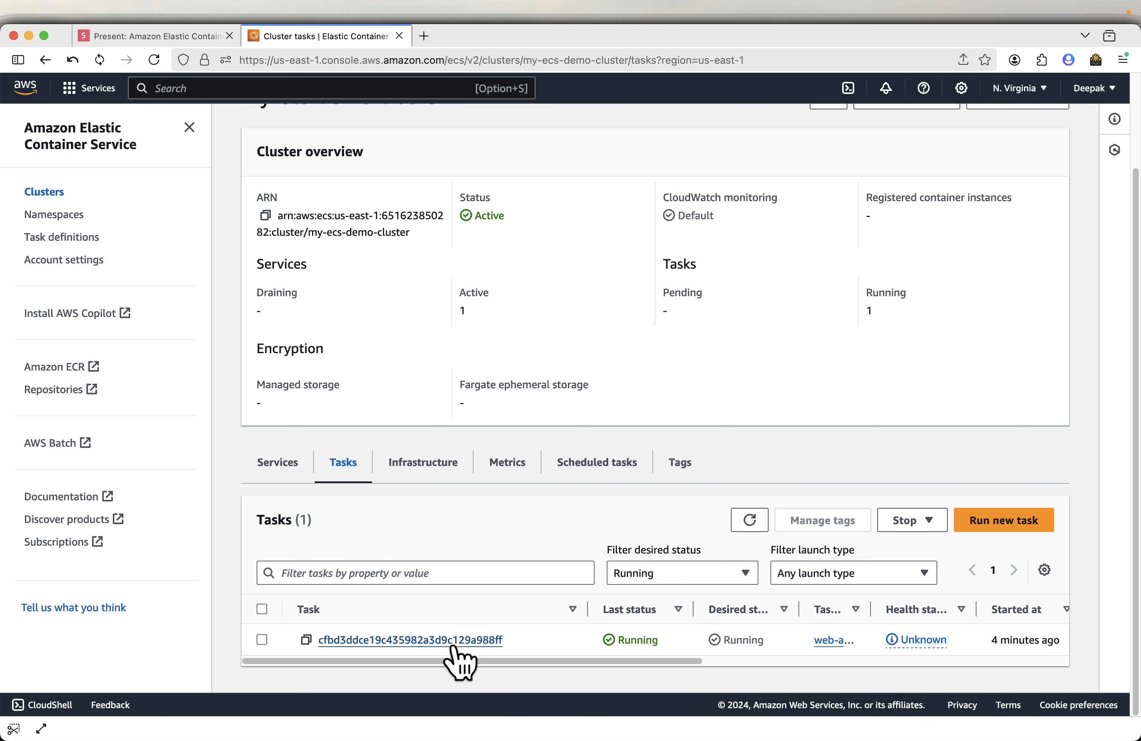
pyautogui.click(418, 639)
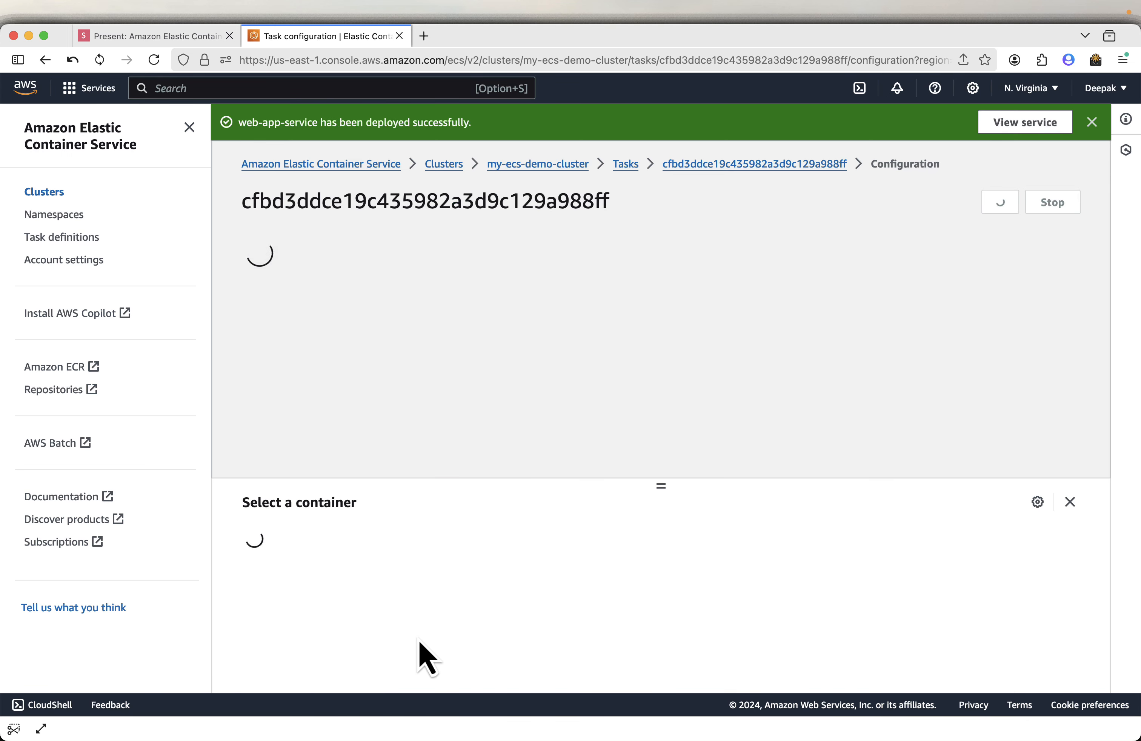
# Collapse the side navigation and examine the task's configuration and the network bindings of web-app-container.
pyautogui.scroll(-1, 705, 474)
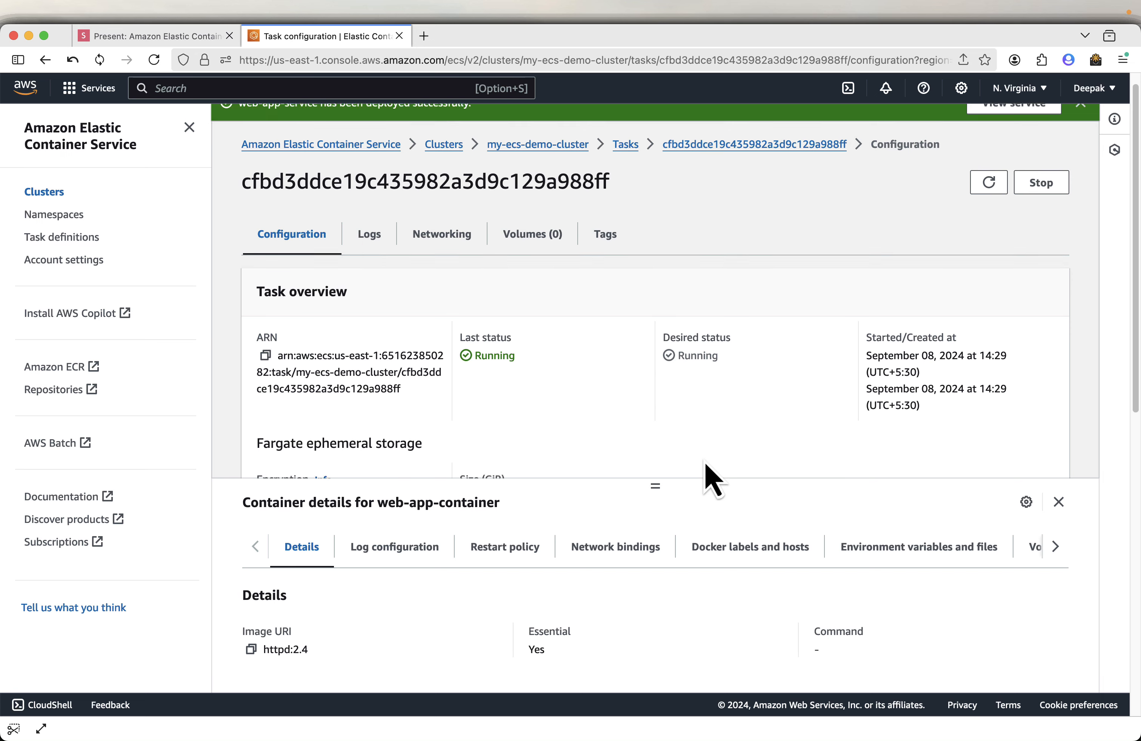
pyautogui.click(189, 127)
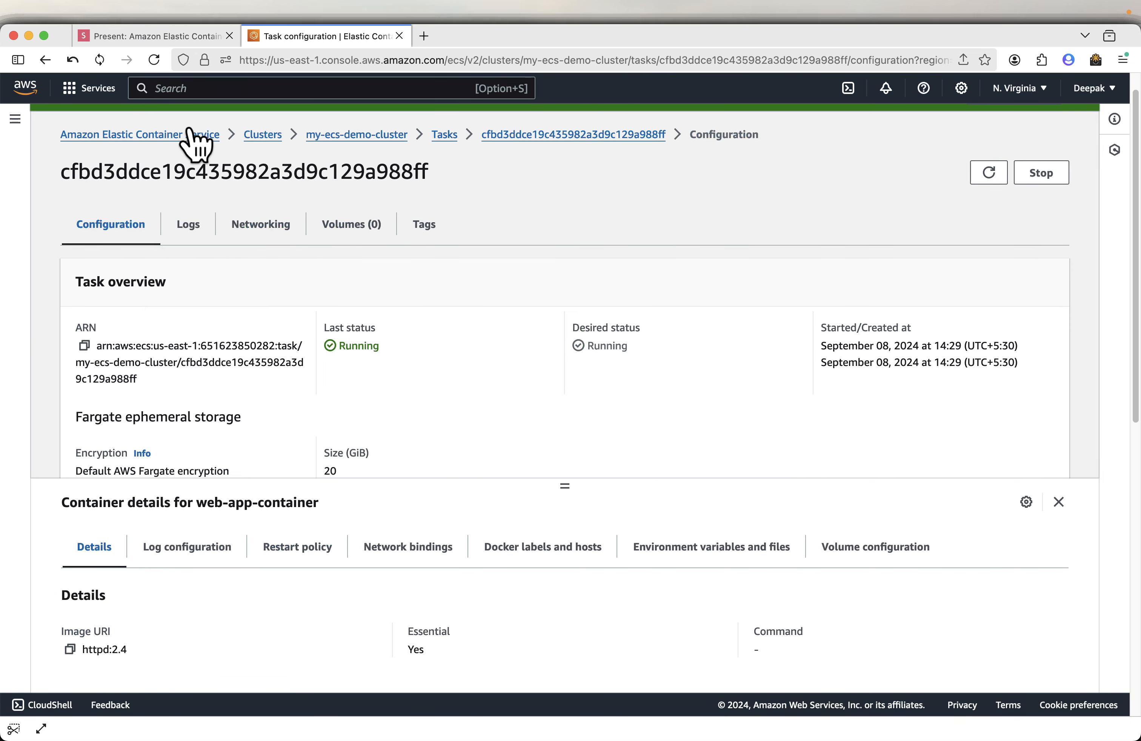
pyautogui.scroll(-1, 625, 443)
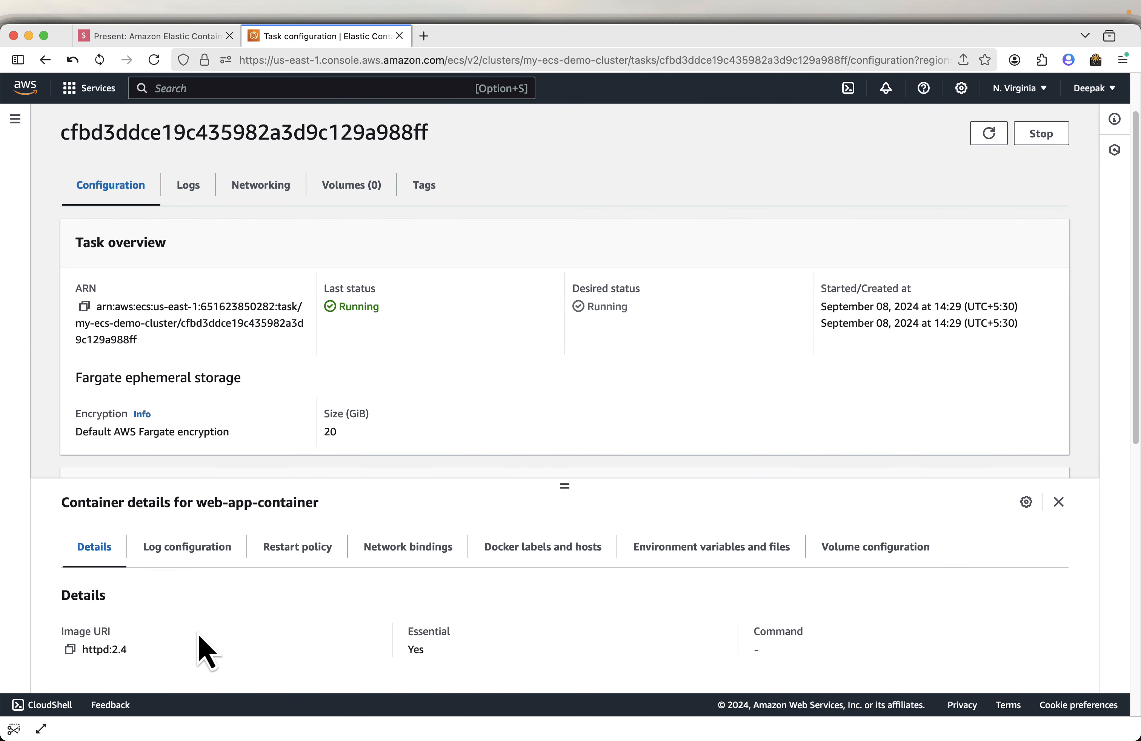
pyautogui.scroll(-1, 390, 510)
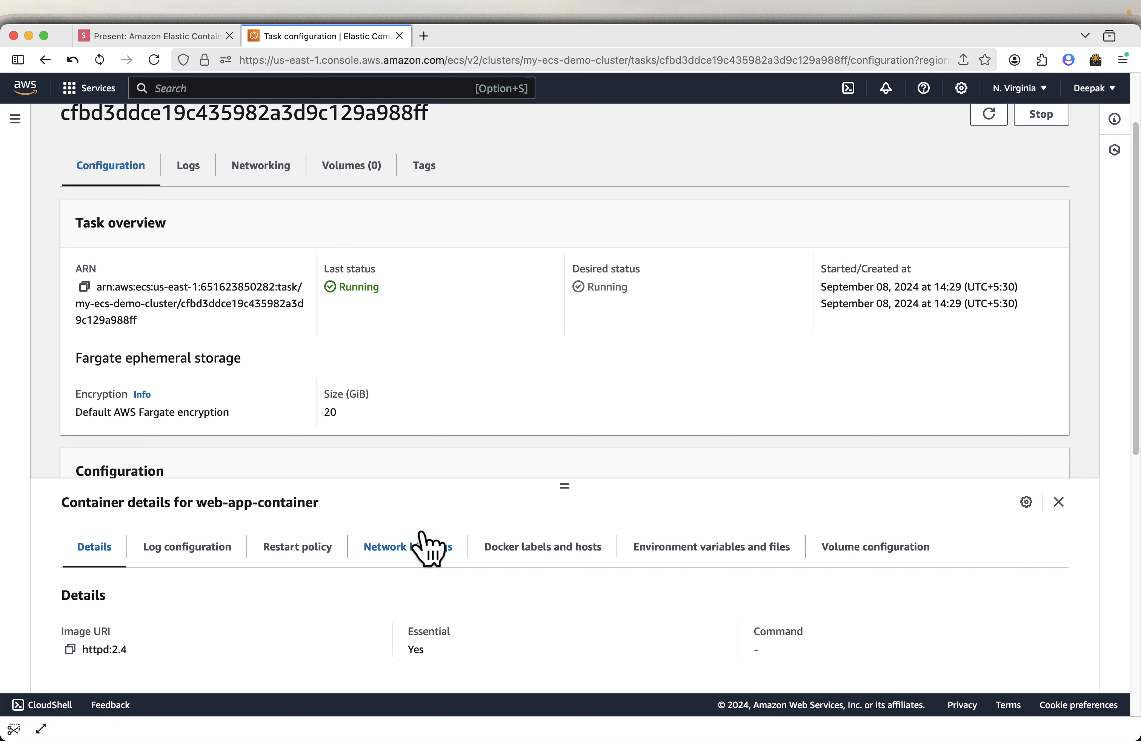
pyautogui.click(413, 547)
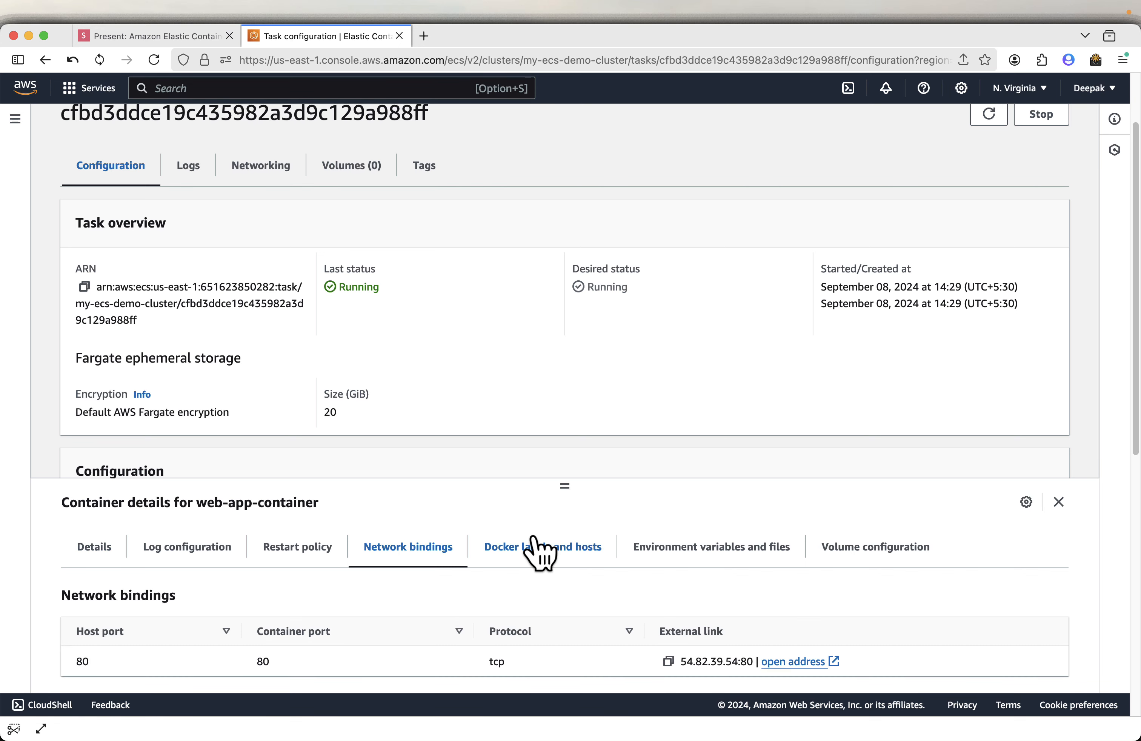
pyautogui.scroll(-5, 535, 553)
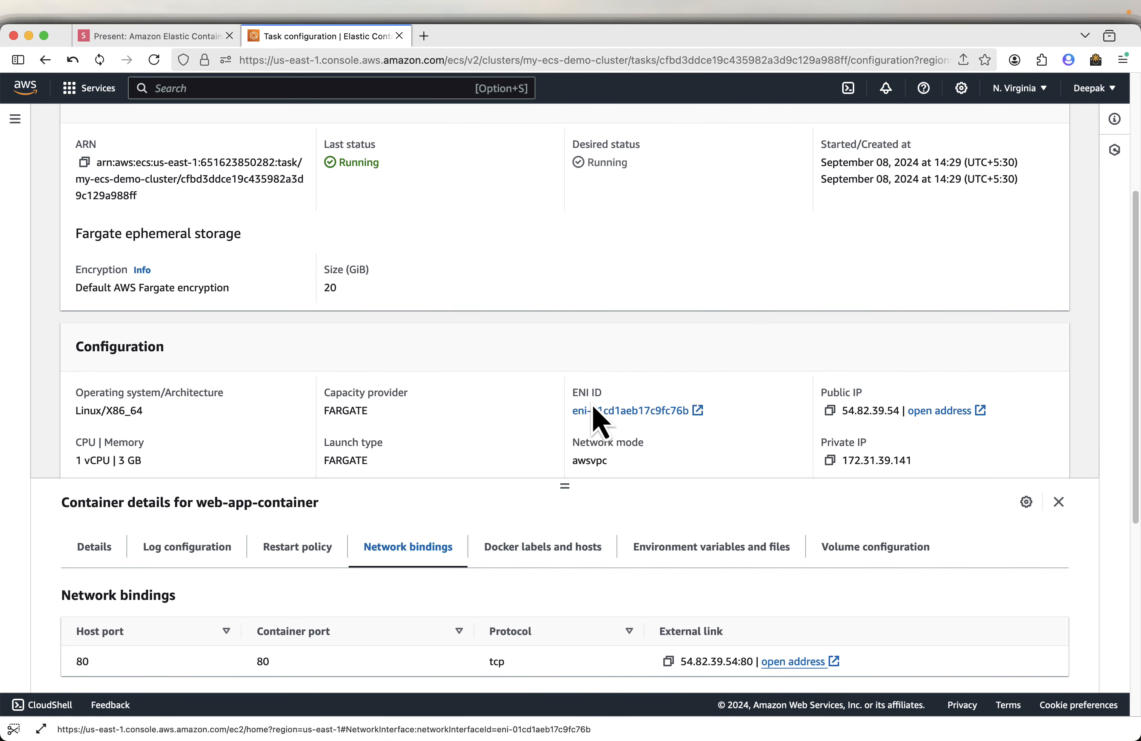
pyautogui.scroll(-4, 599, 416)
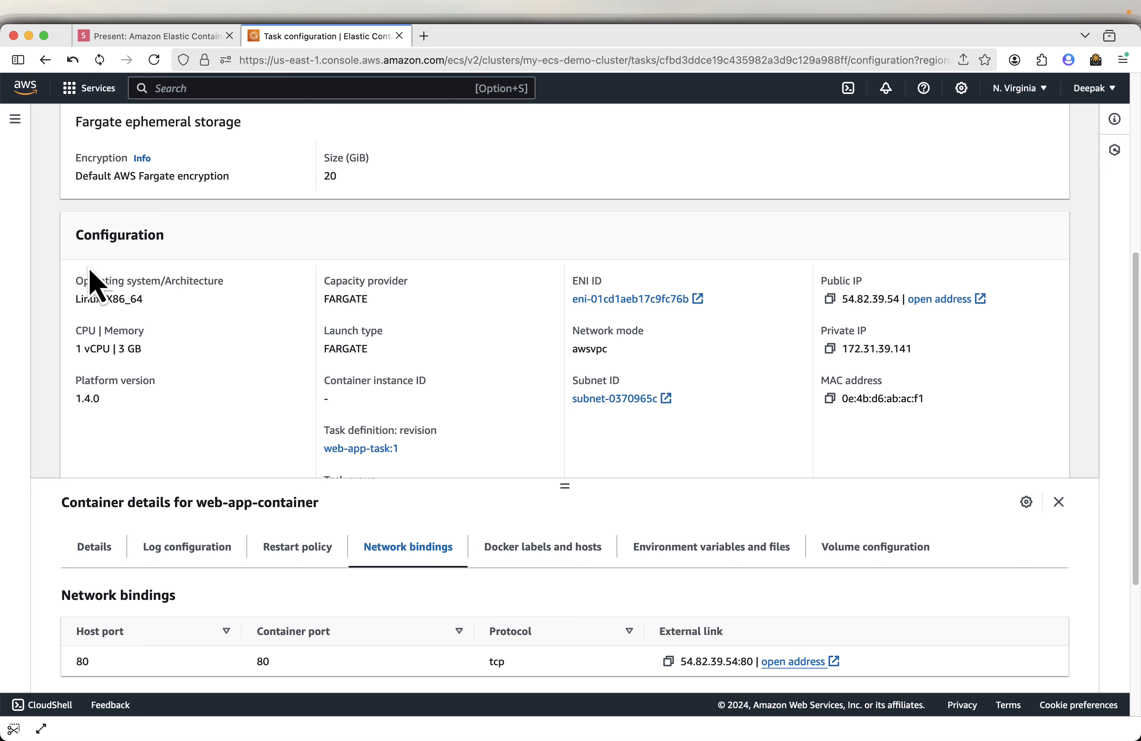
pyautogui.scroll(-3, 427, 343)
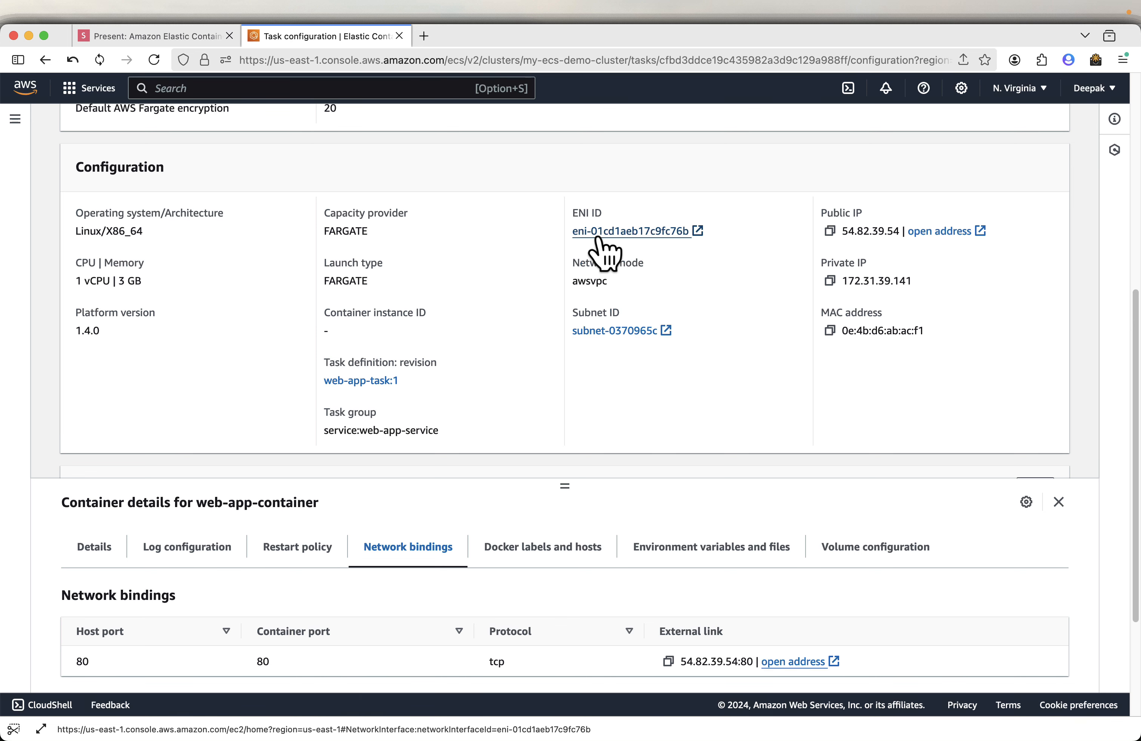
# Open the task's network interface from its ENI ID, then open the attached default security group in a new tab.
pyautogui.click(685, 236)
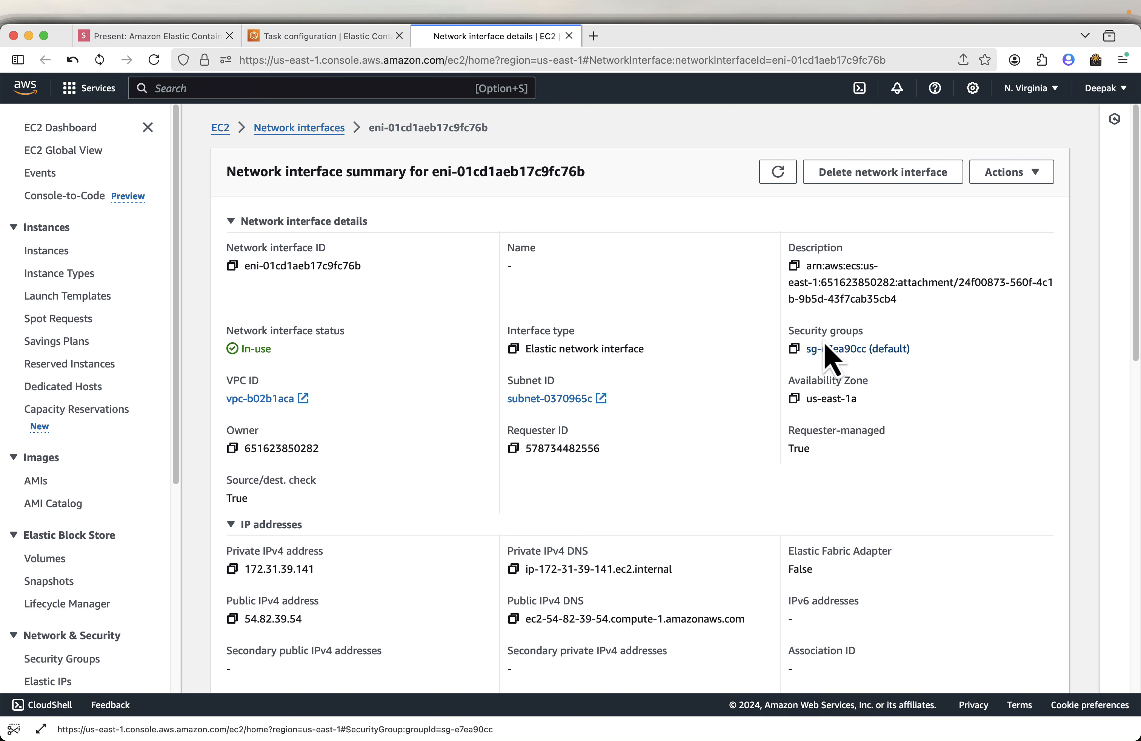
pyautogui.rightClick(852, 353)
pyautogui.click(881, 362)
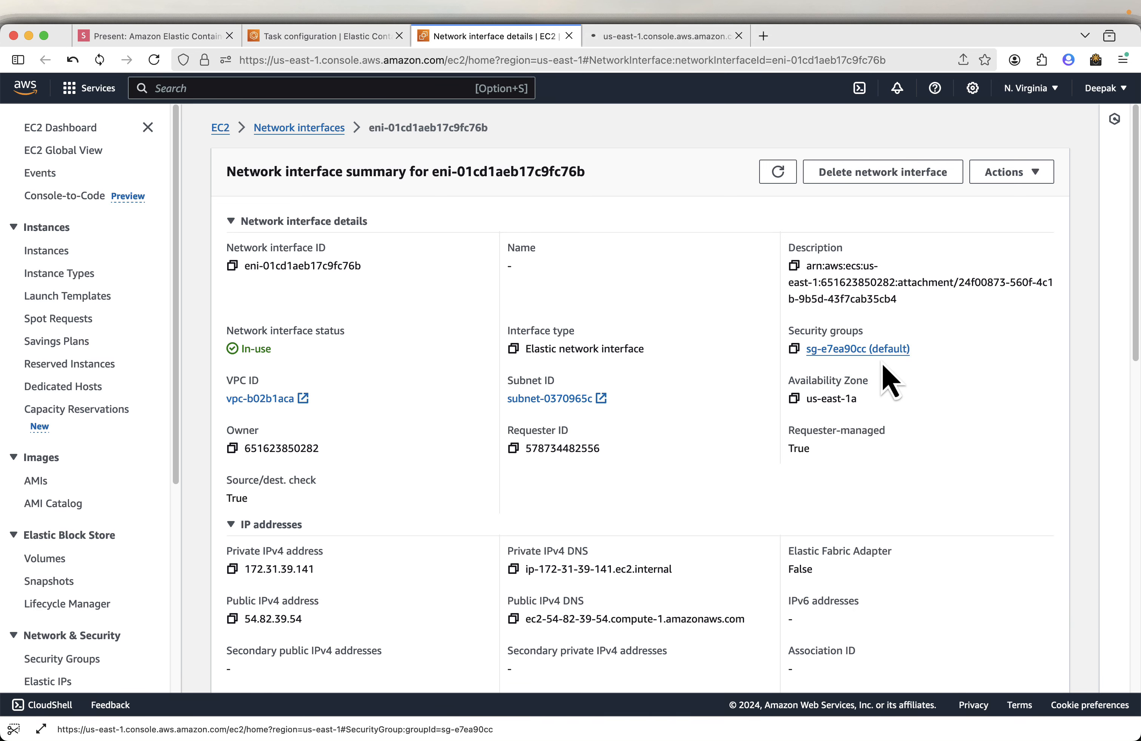
# Start editing the default security group's inbound rules and add a new rule of type HTTP.
pyautogui.click(633, 37)
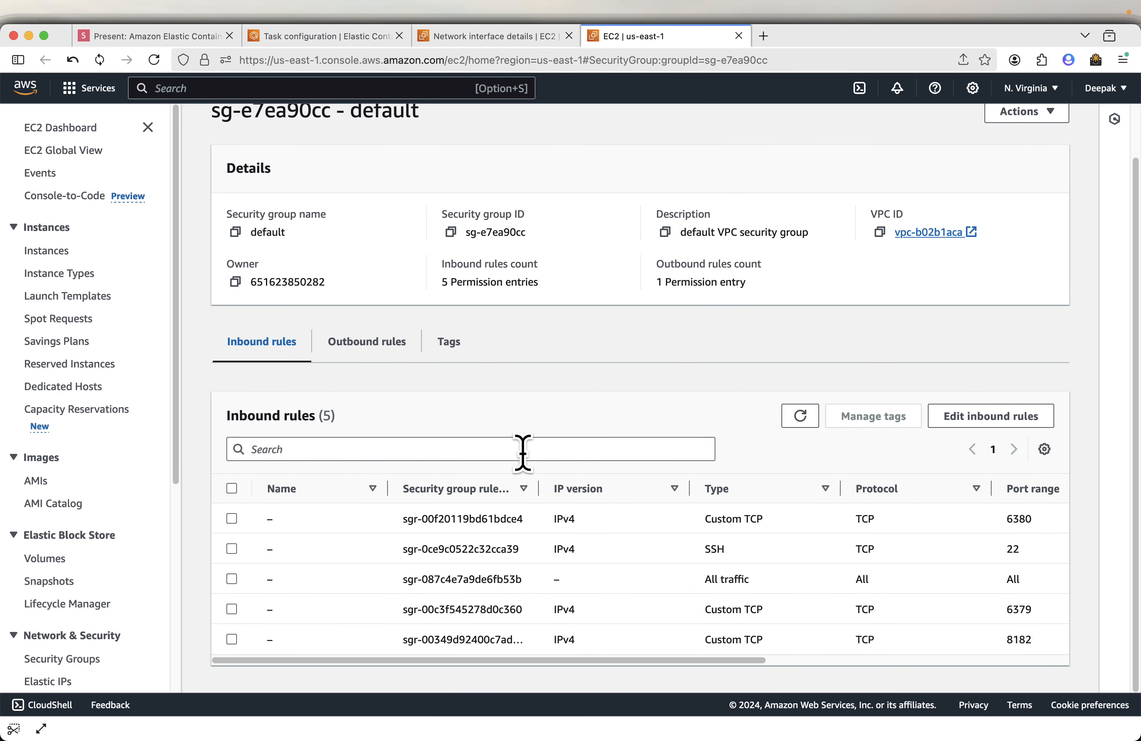
pyautogui.click(977, 433)
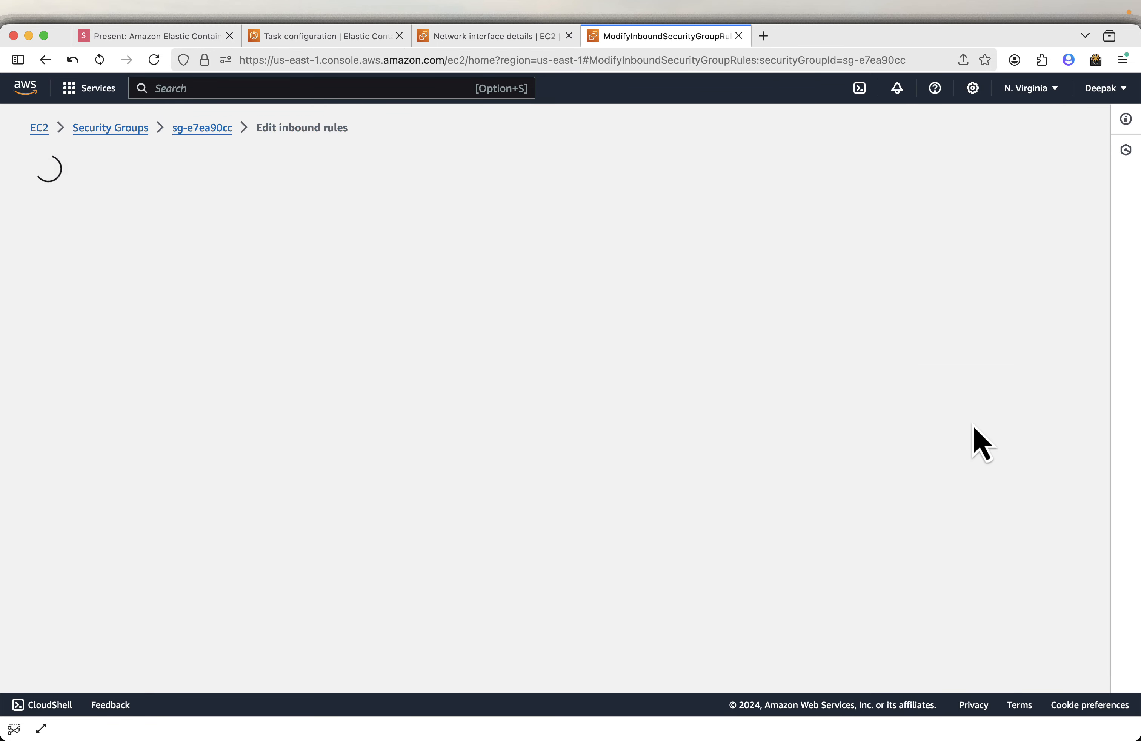
pyautogui.scroll(-3, 535, 459)
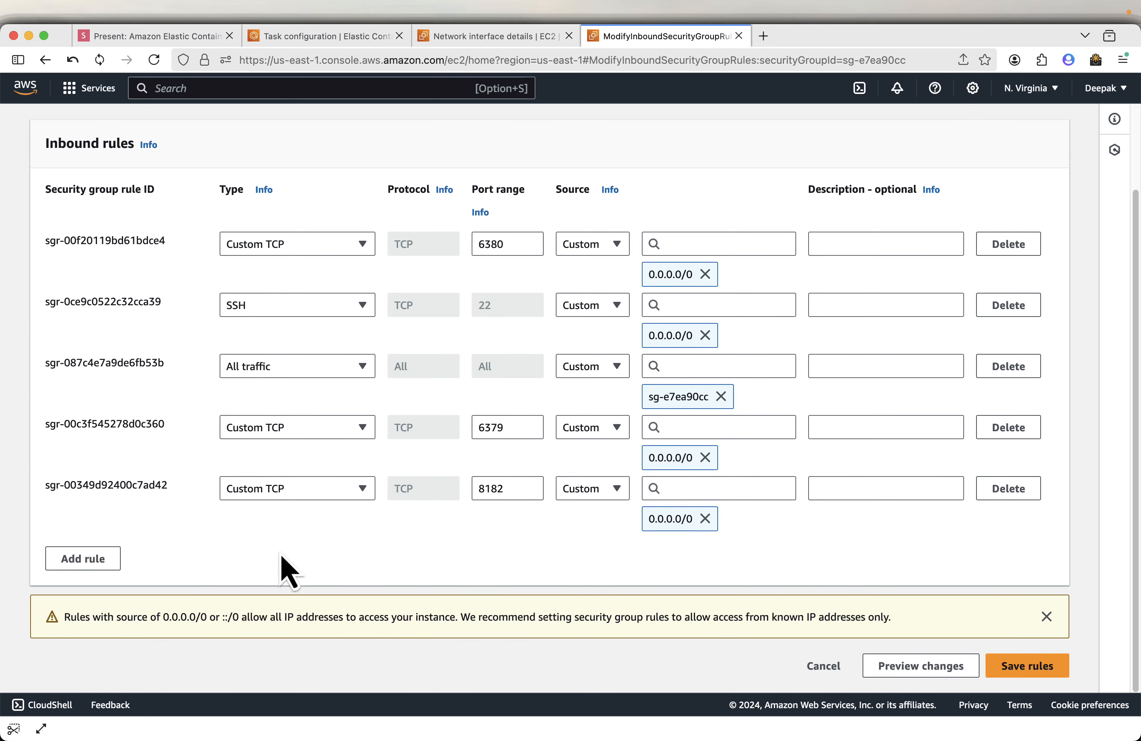
pyautogui.click(103, 563)
pyautogui.click(333, 551)
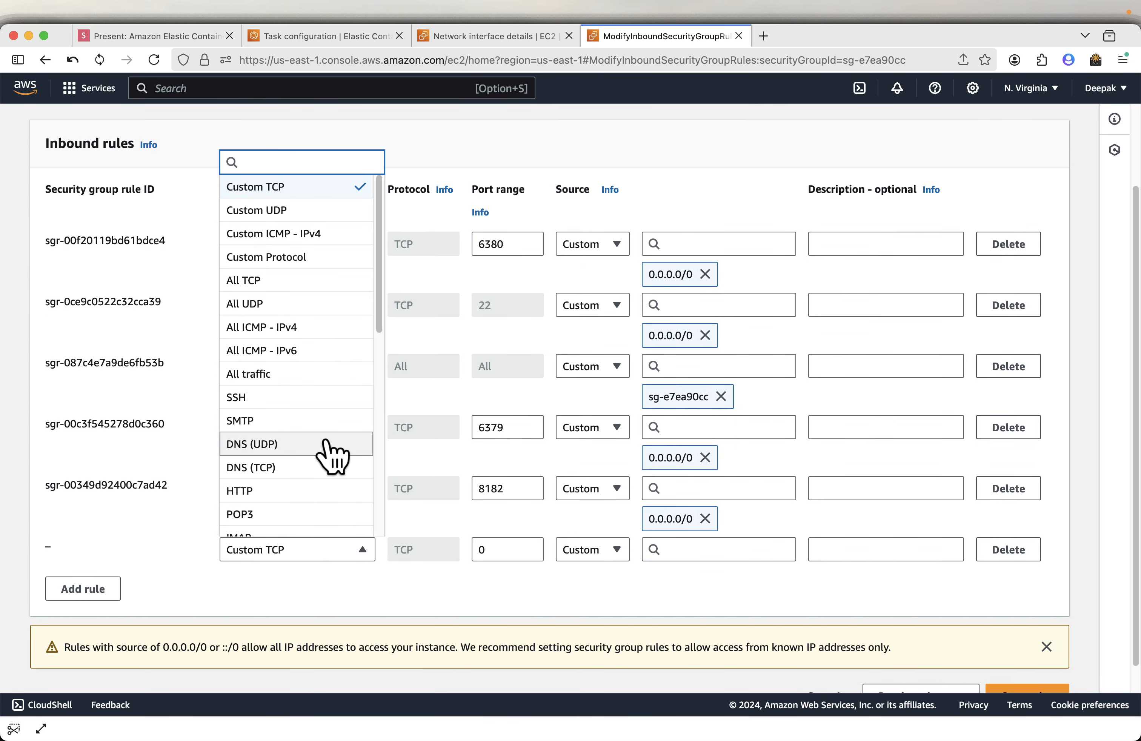
pyautogui.write('htt')
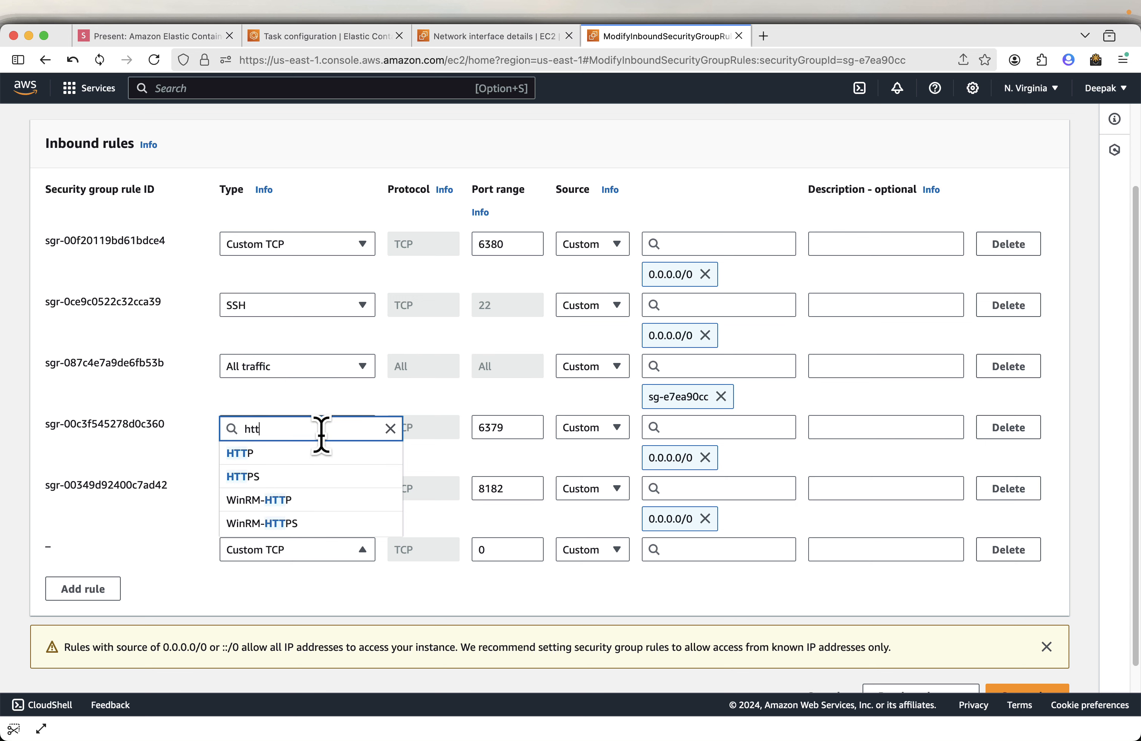
pyautogui.click(265, 455)
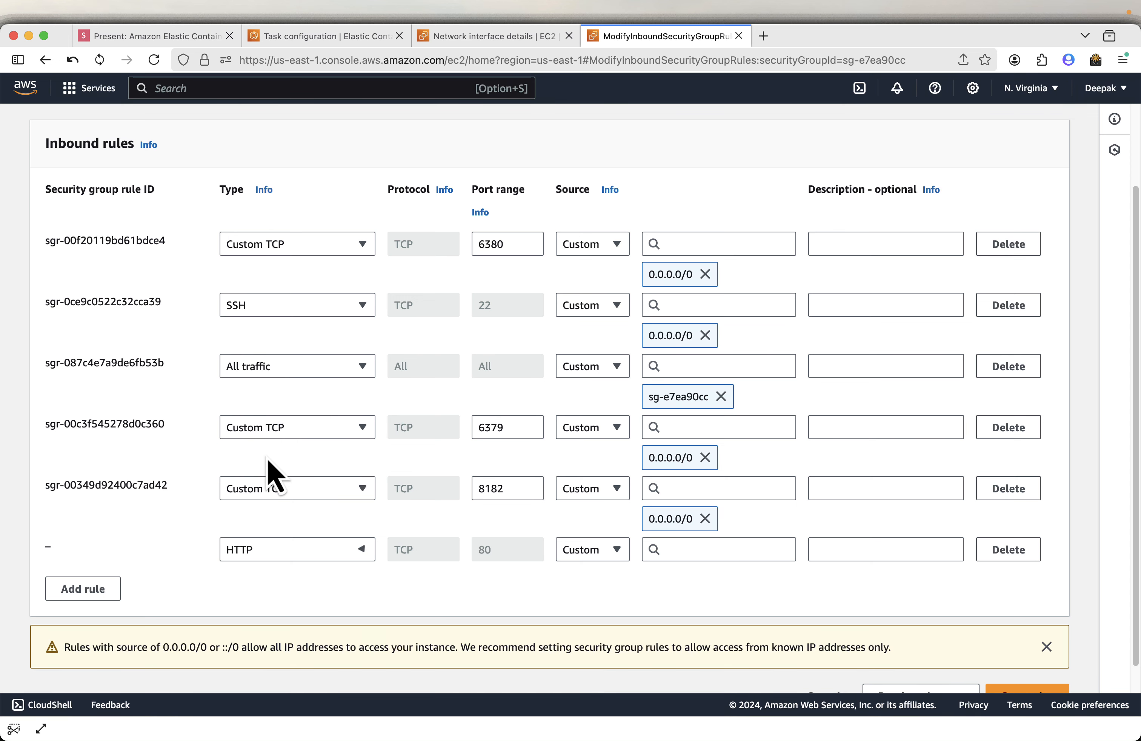
# Set the new HTTP rule's source to 0.0.0.0/0, dismiss the open-access warning and save the inbound rules.
pyautogui.click(686, 547)
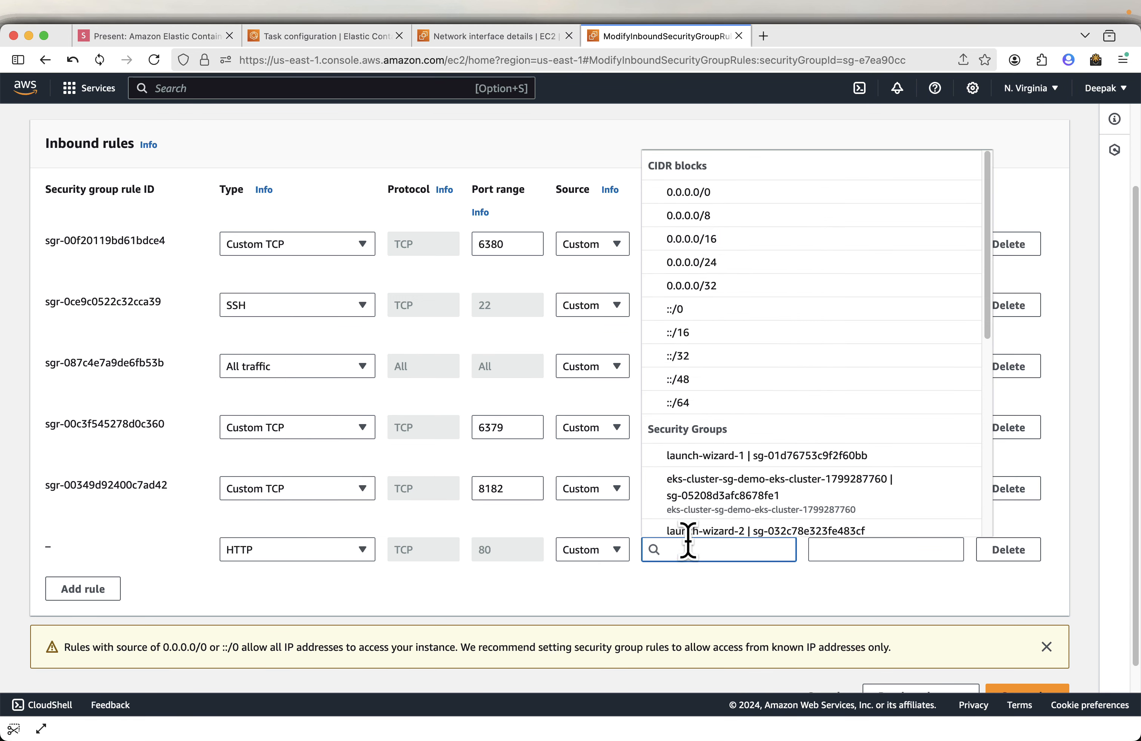
pyautogui.click(717, 198)
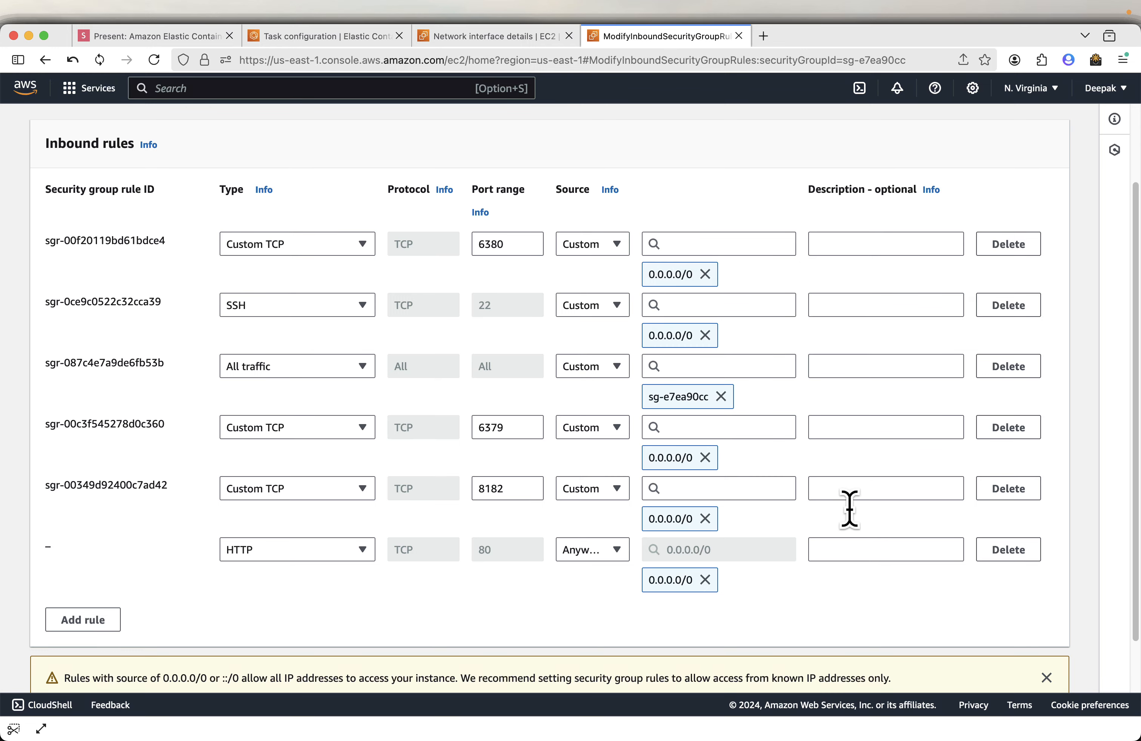
pyautogui.scroll(-3, 860, 530)
pyautogui.click(1045, 616)
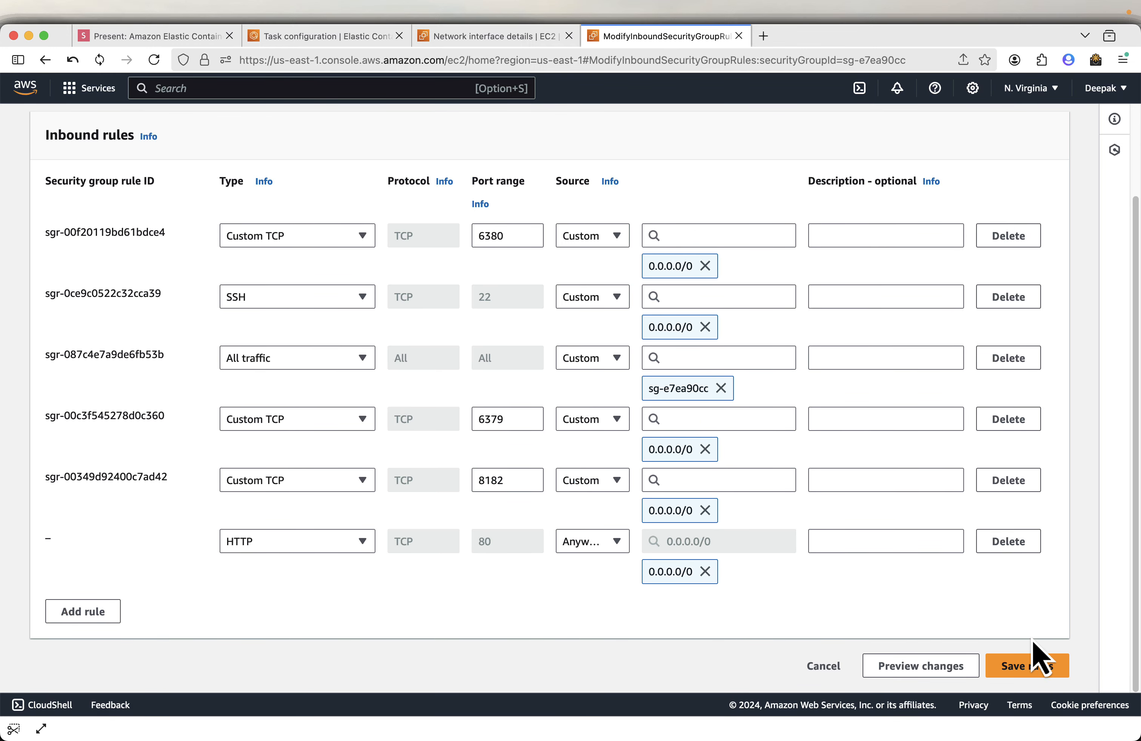
pyautogui.click(1038, 676)
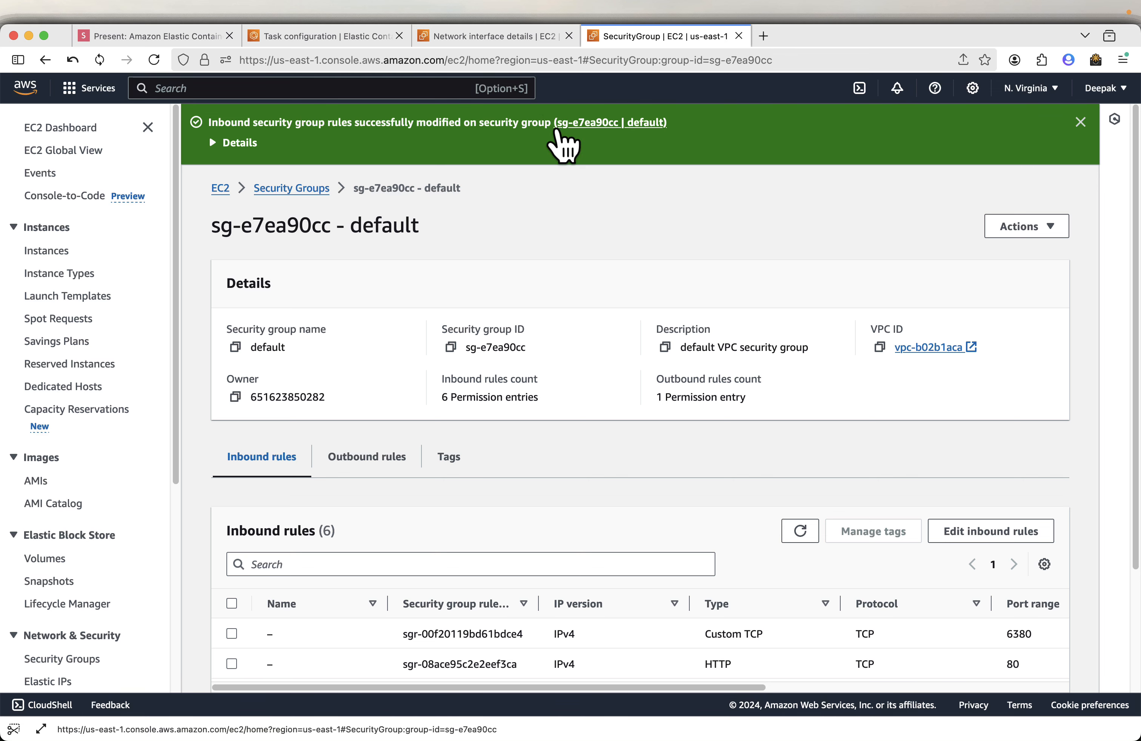
# Return to the ECS task's configuration and open its public IP address to test the web app.
pyautogui.click(335, 40)
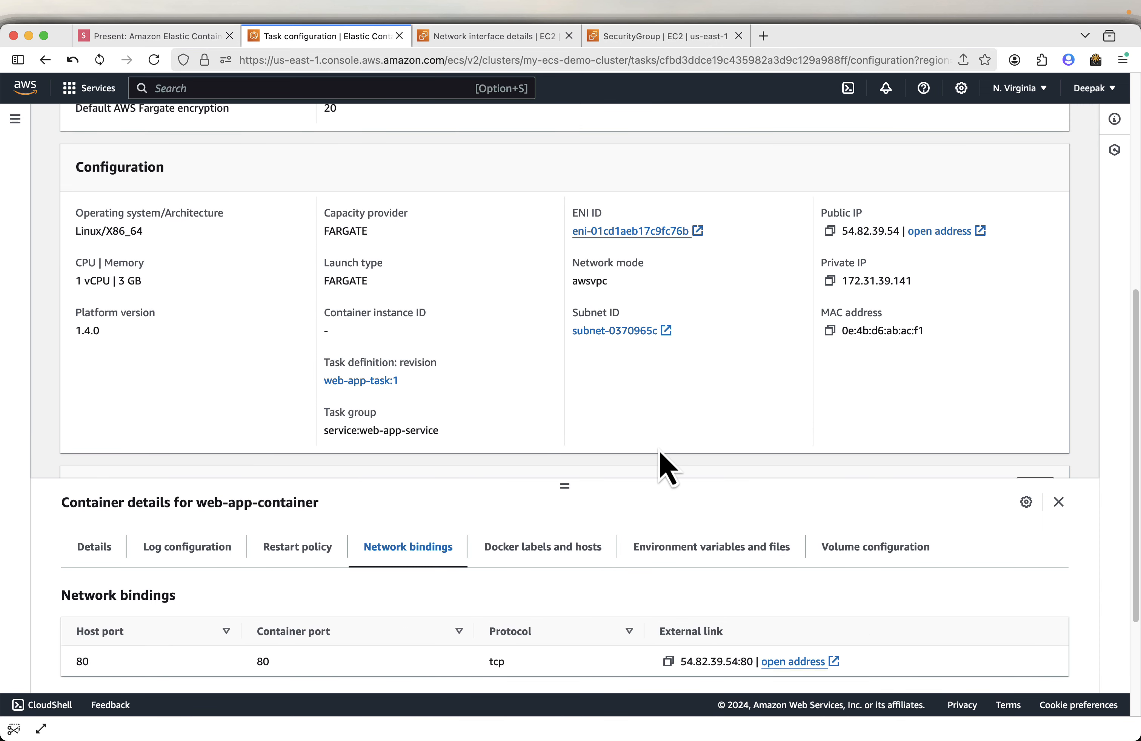
pyautogui.scroll(5, 660, 454)
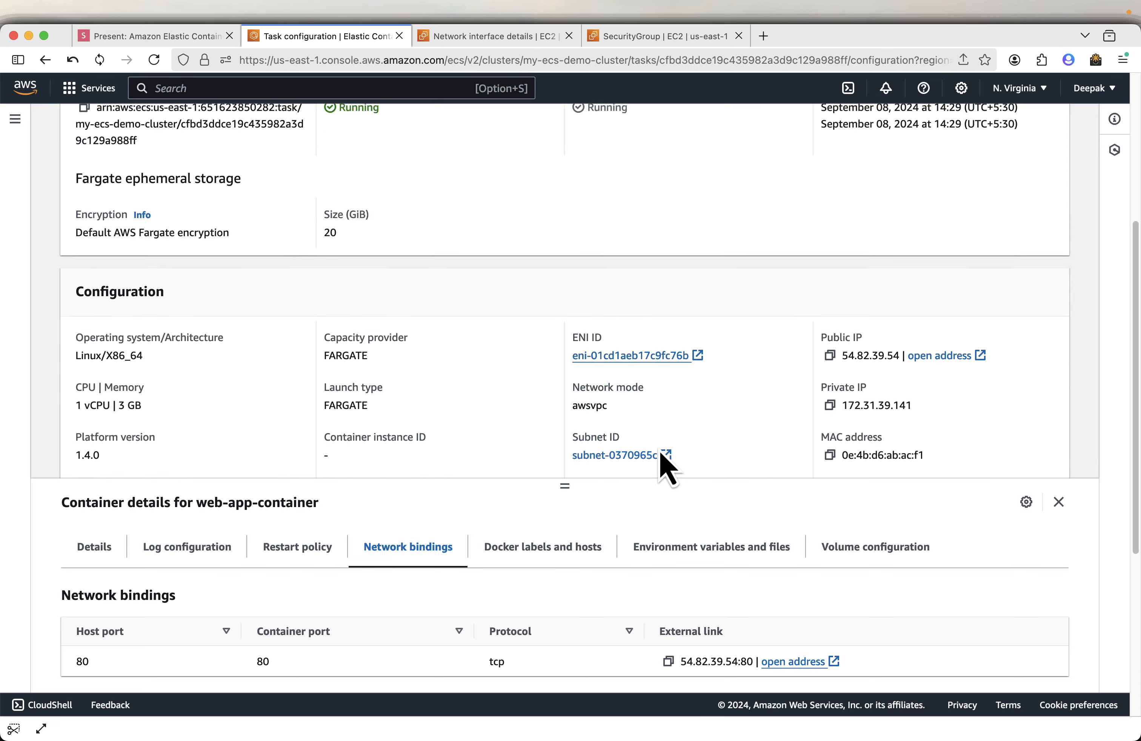
pyautogui.scroll(-2, 660, 455)
pyautogui.scroll(-1, 660, 454)
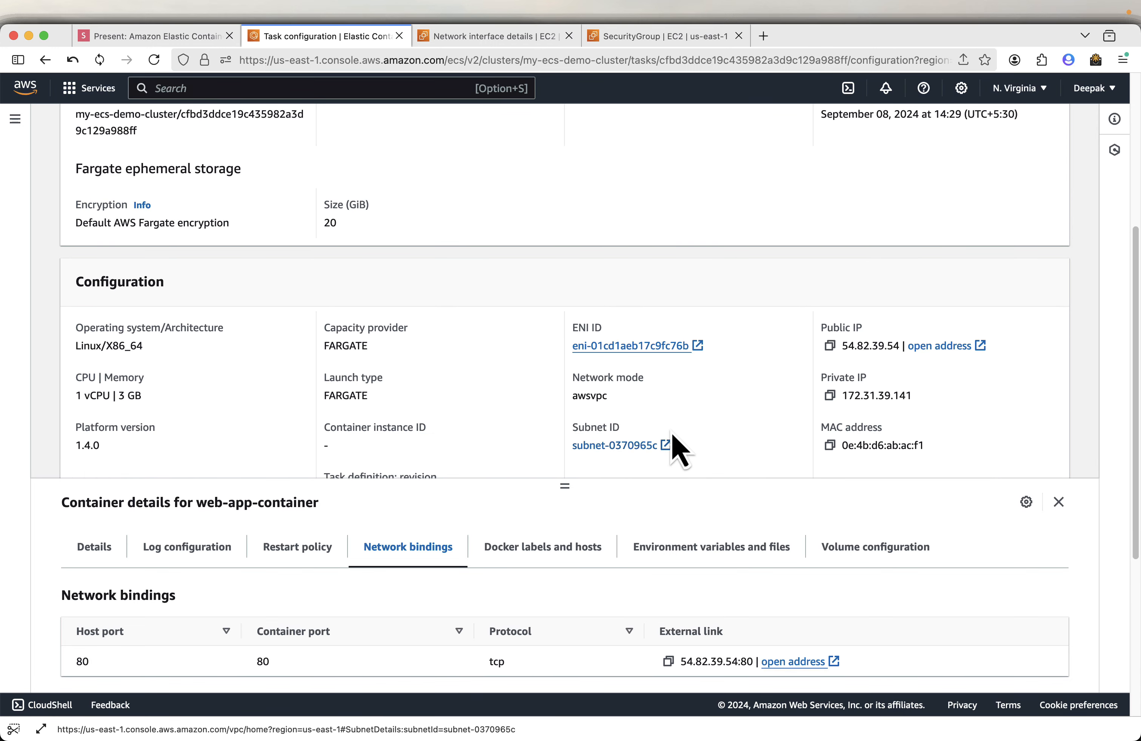
pyautogui.click(954, 345)
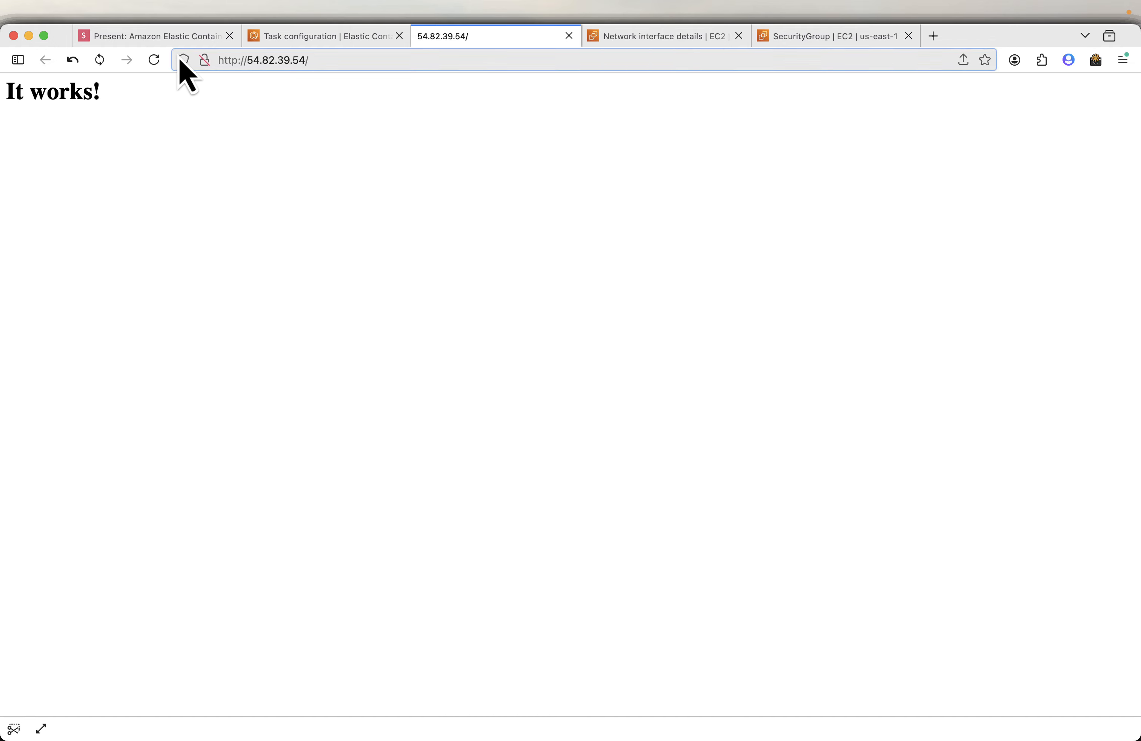
# Switch to the slides and advance past "Clean Up" to the "Delete Inbound Rule" slide.
pyautogui.click(178, 38)
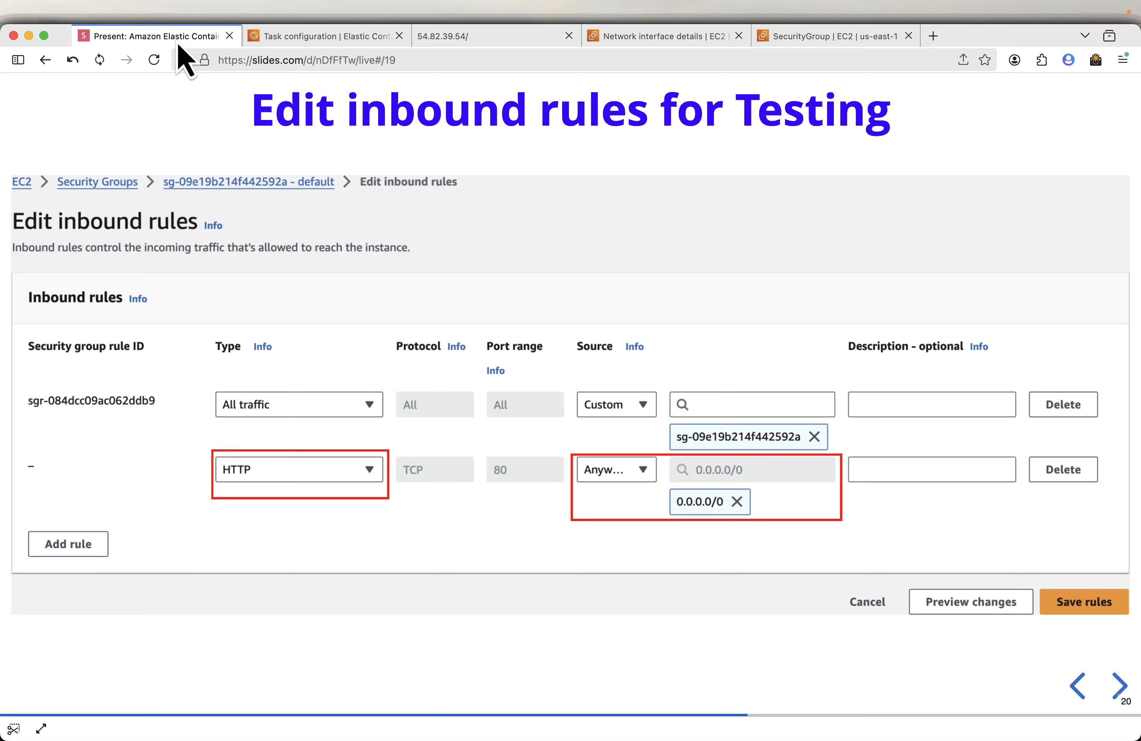
pyautogui.press('Right')
pyautogui.press('Right')
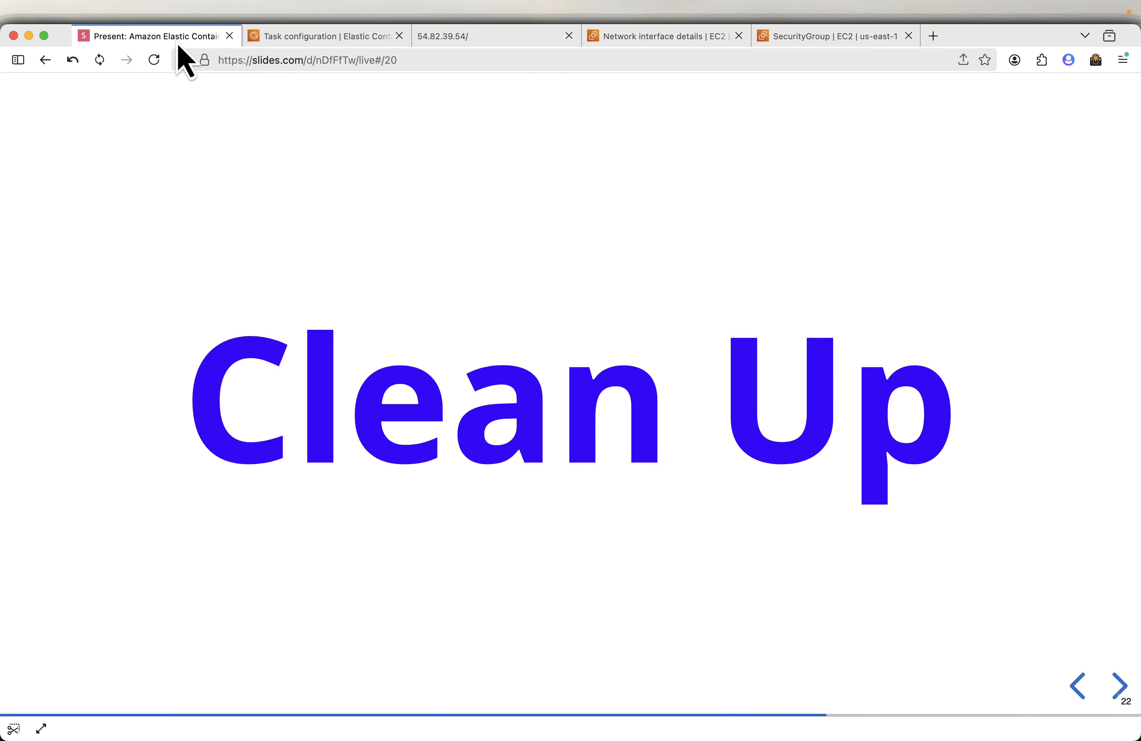
pyautogui.press('Right')
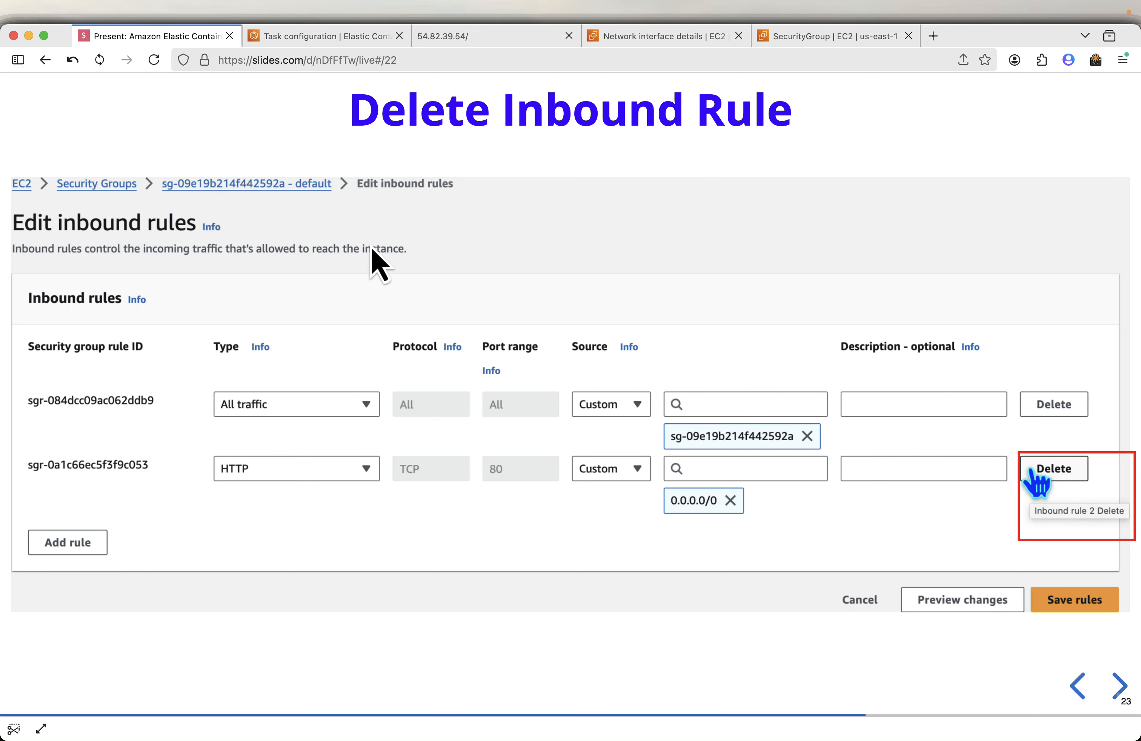
# Return to the default security group, delete its HTTP port 80 inbound rule and save the rules.
pyautogui.click(831, 39)
pyautogui.scroll(-3, 829, 381)
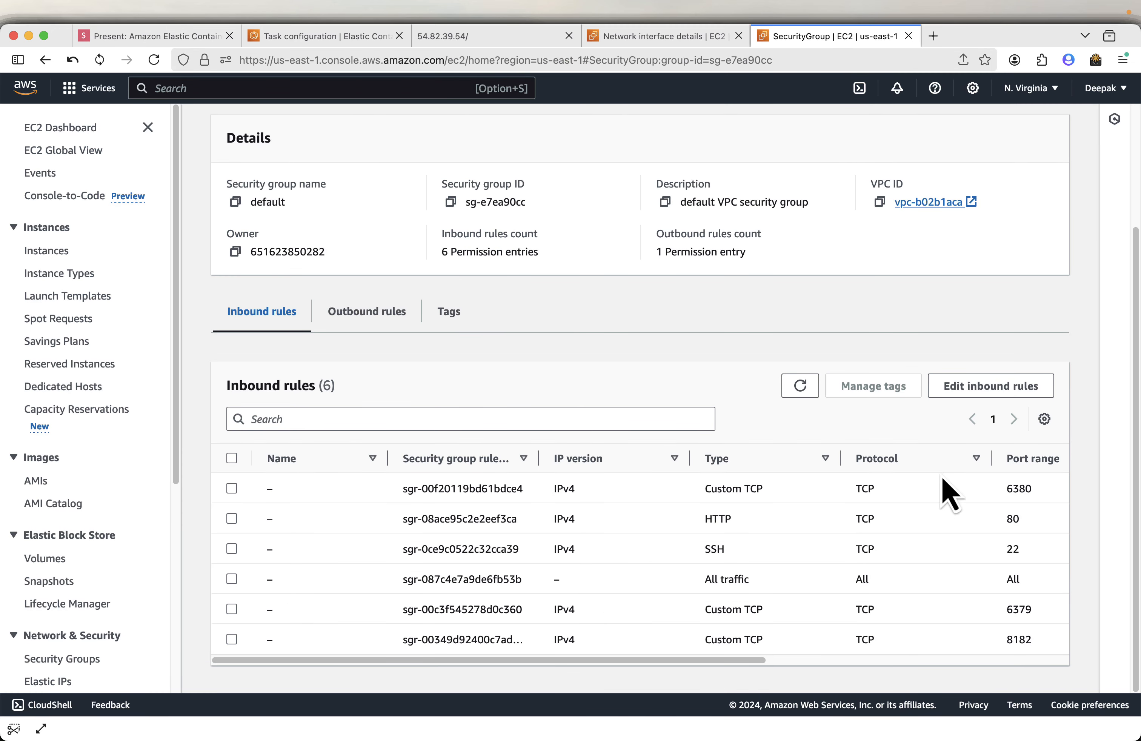
pyautogui.click(986, 388)
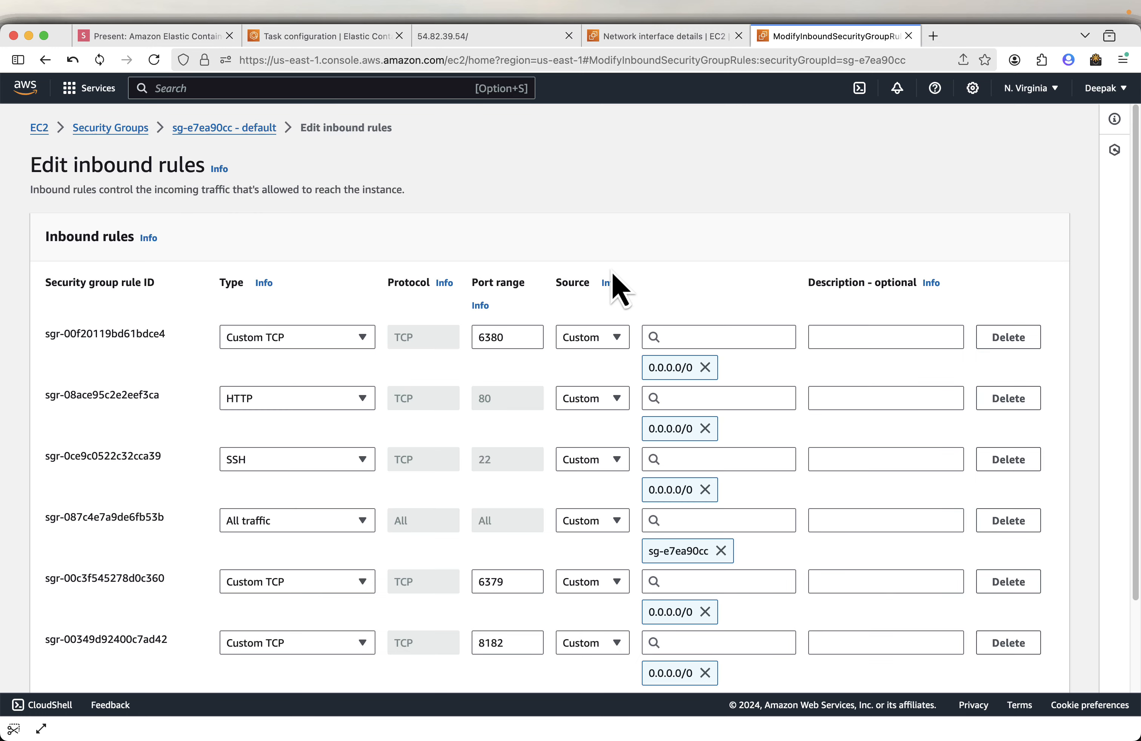
pyautogui.scroll(-2, 653, 354)
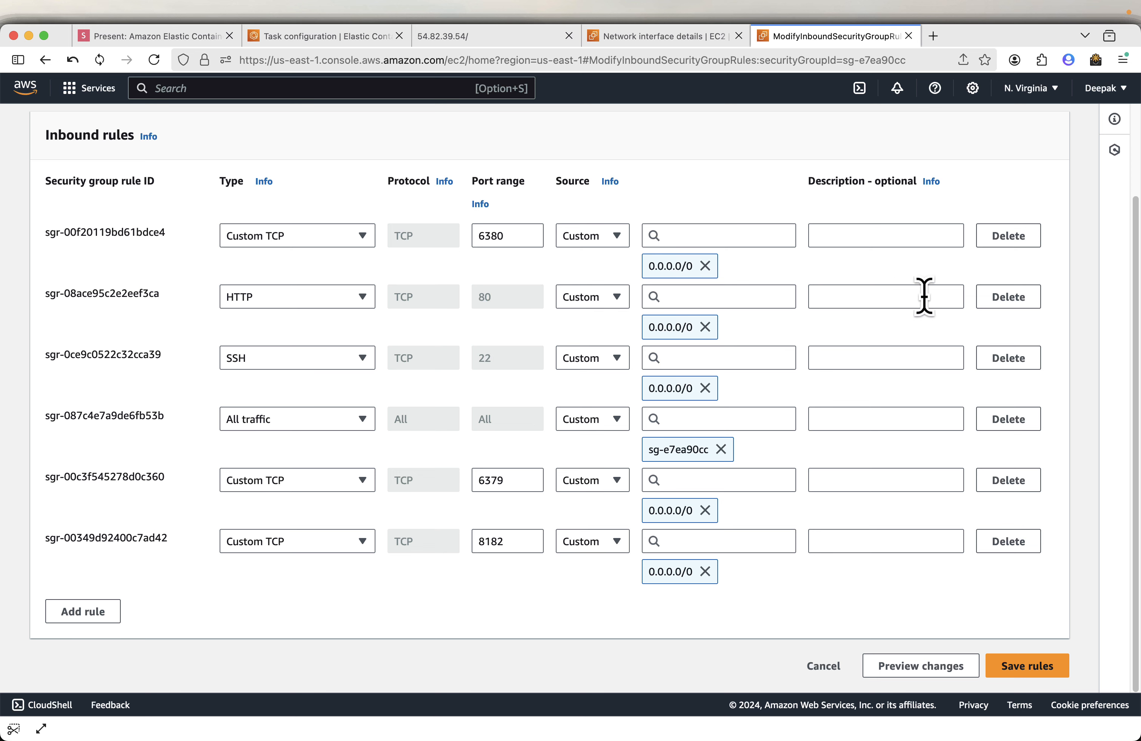
pyautogui.click(999, 302)
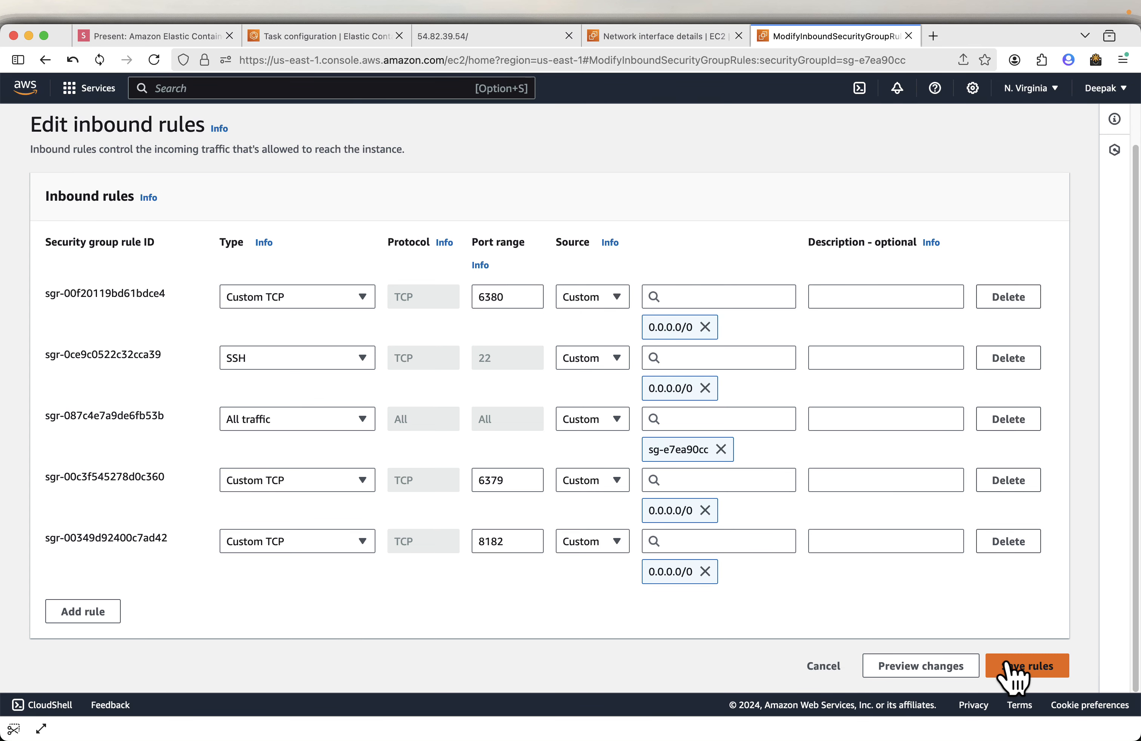
pyautogui.click(1011, 671)
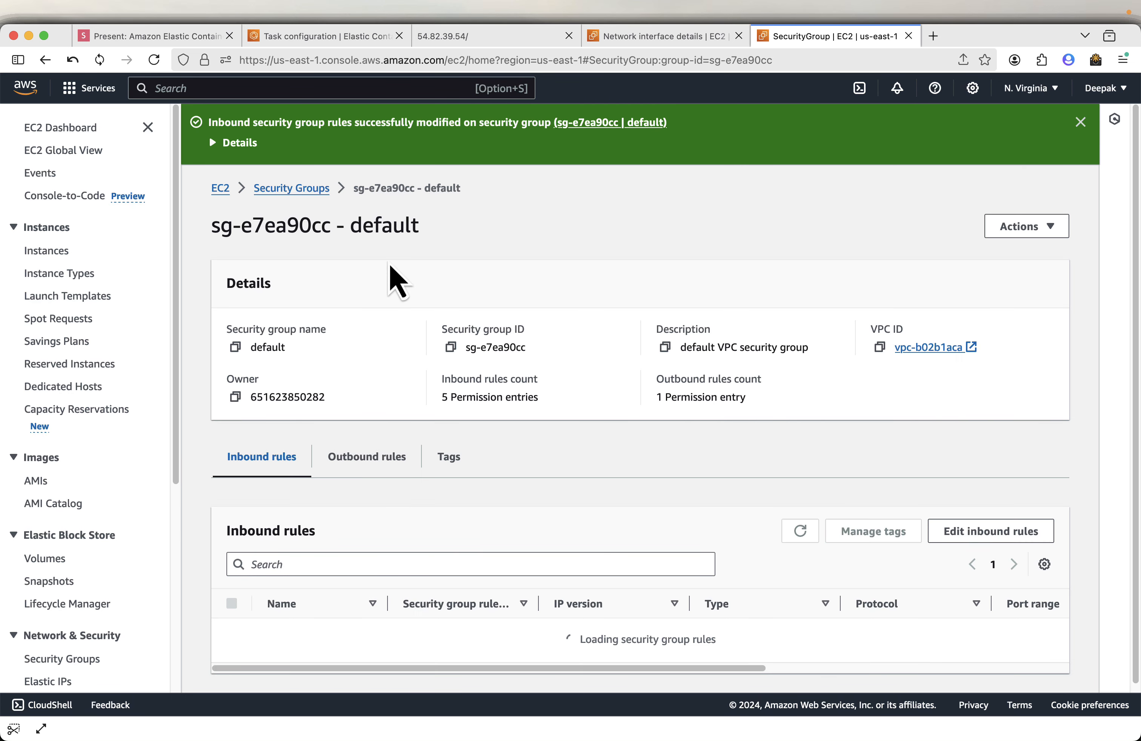
# Reload the web app's test page, then switch to the slides and advance to "Delete service".
pyautogui.click(473, 39)
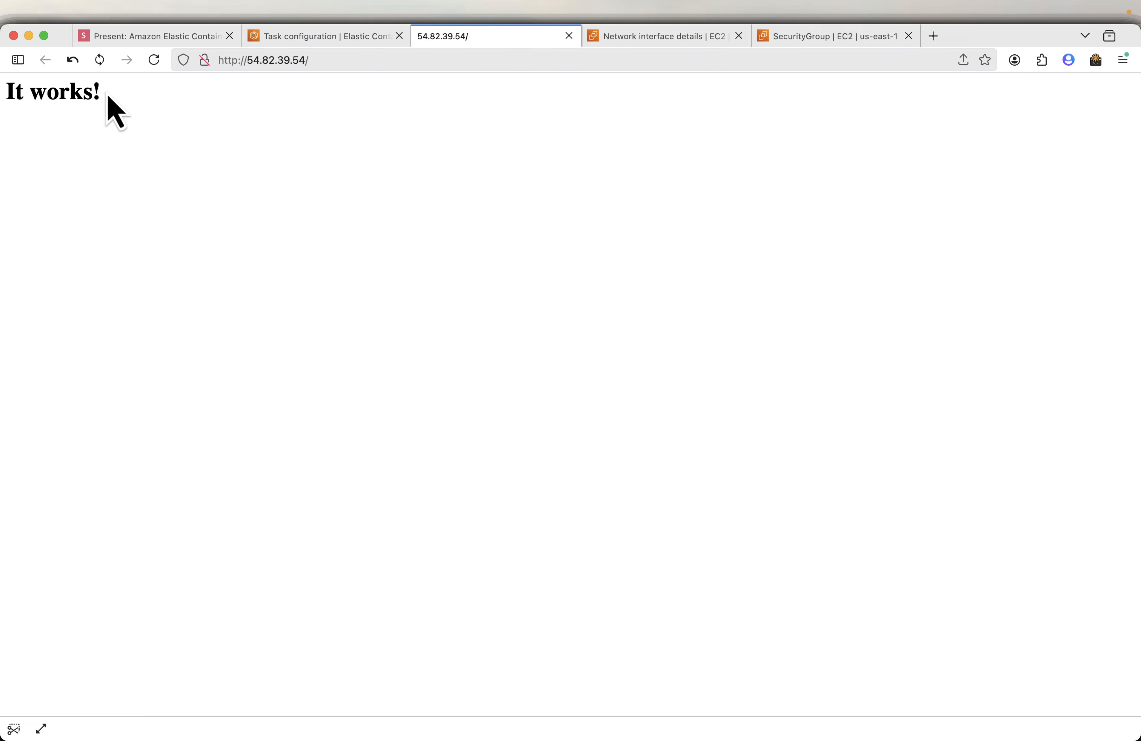
pyautogui.click(150, 60)
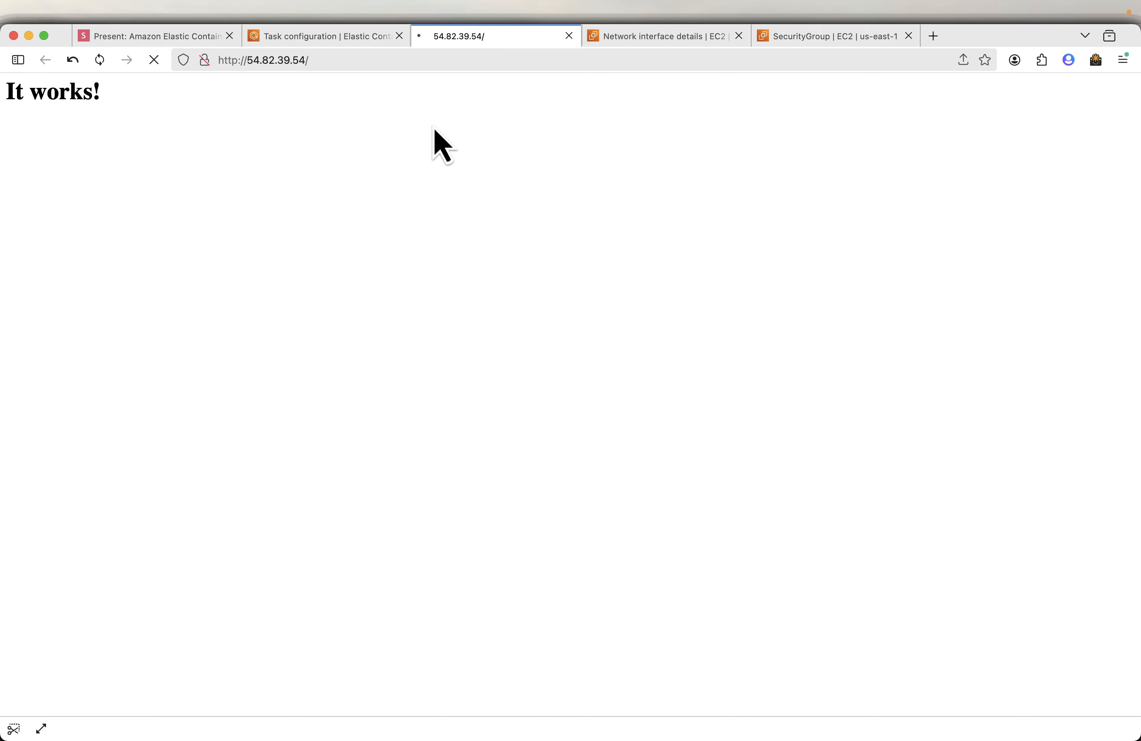
pyautogui.click(167, 38)
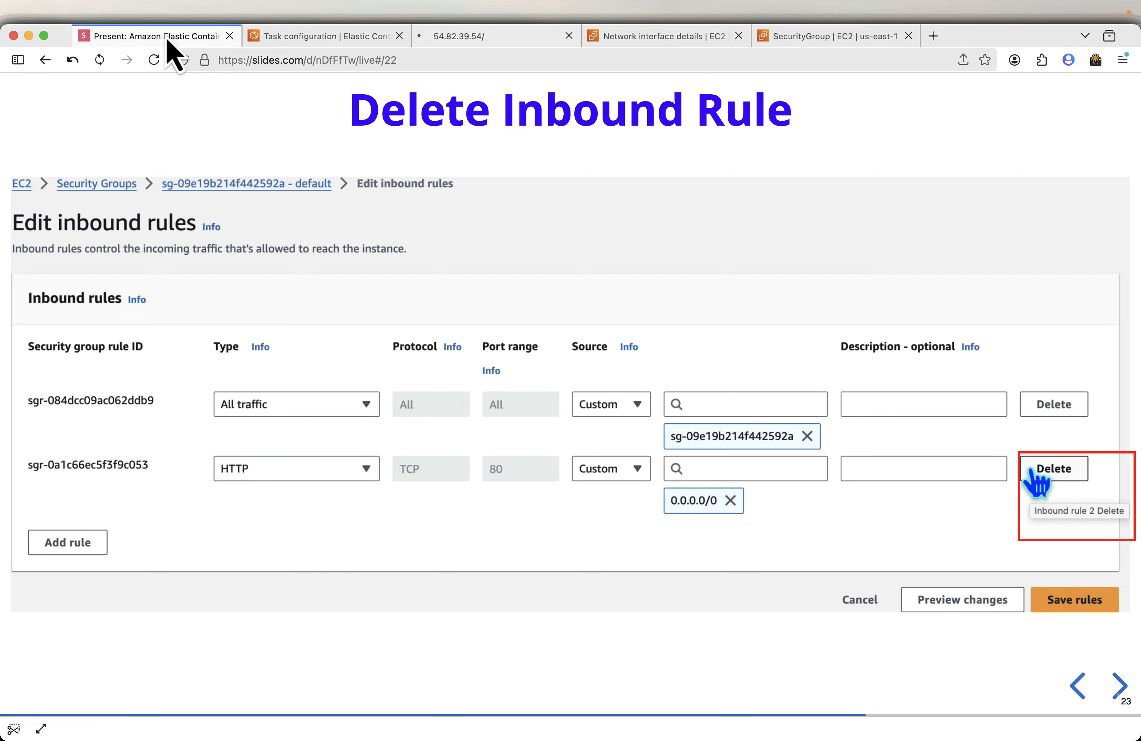
pyautogui.press('Right')
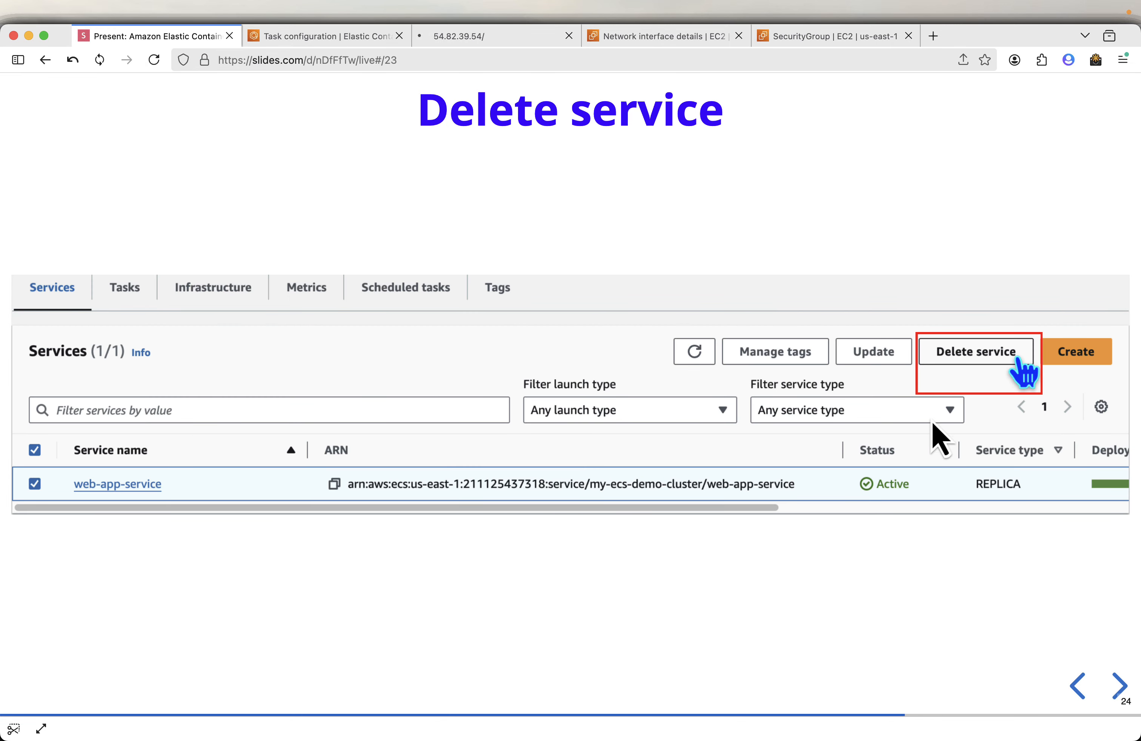
# Return to the ECS console, expand the side navigation and open my-ecs-demo-cluster from the cluster list.
pyautogui.click(303, 36)
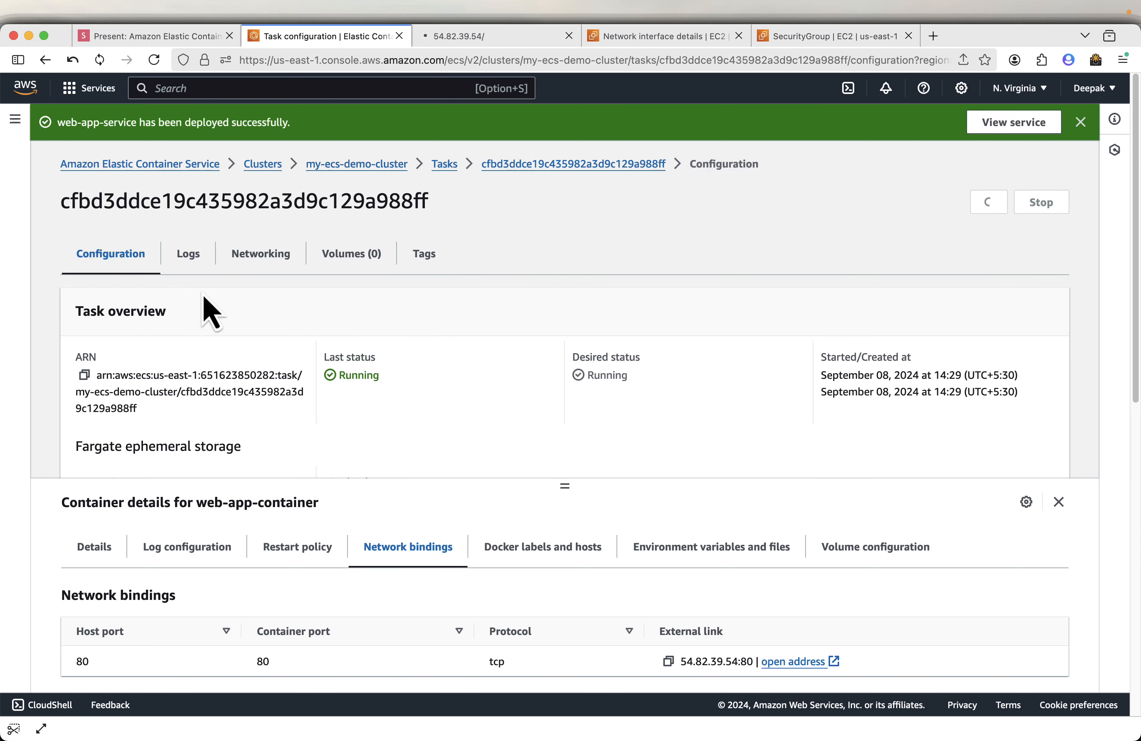
pyautogui.click(16, 121)
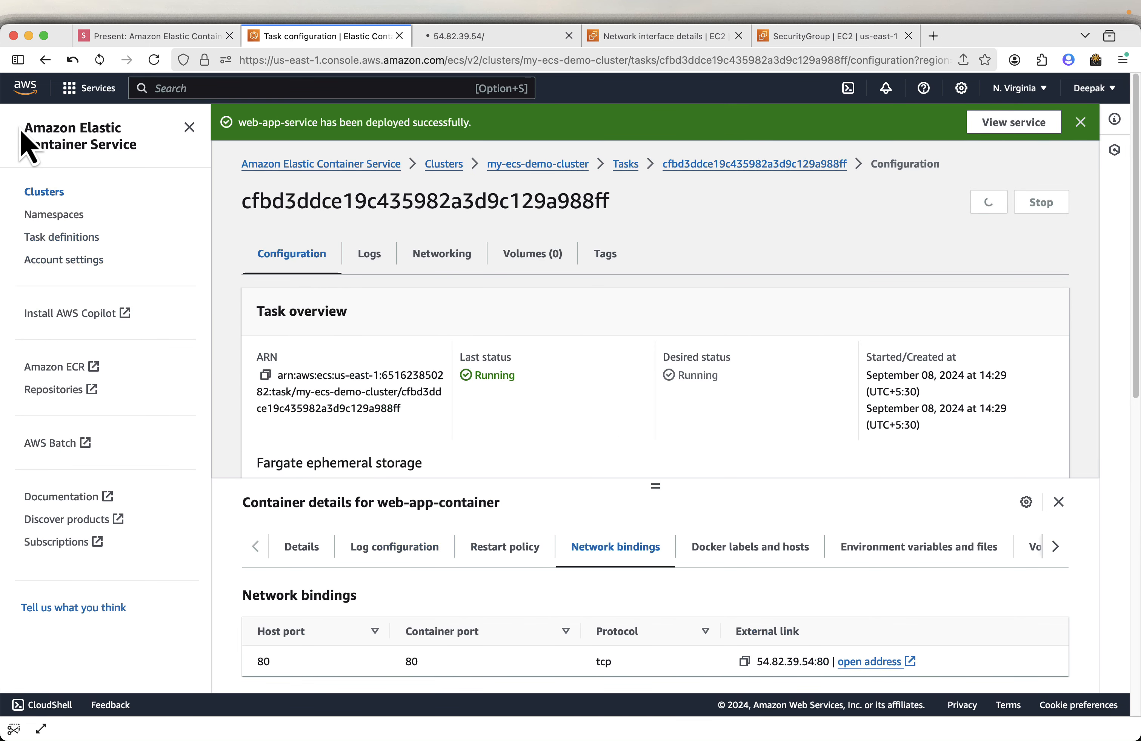
pyautogui.click(50, 192)
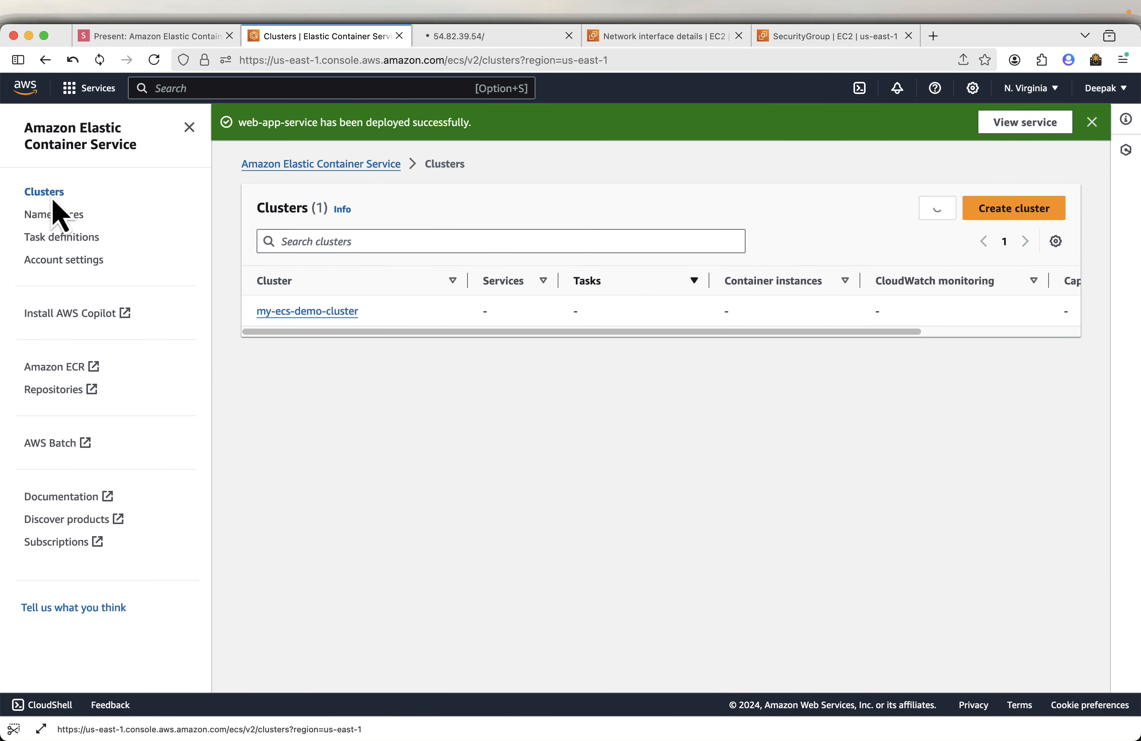
pyautogui.click(295, 318)
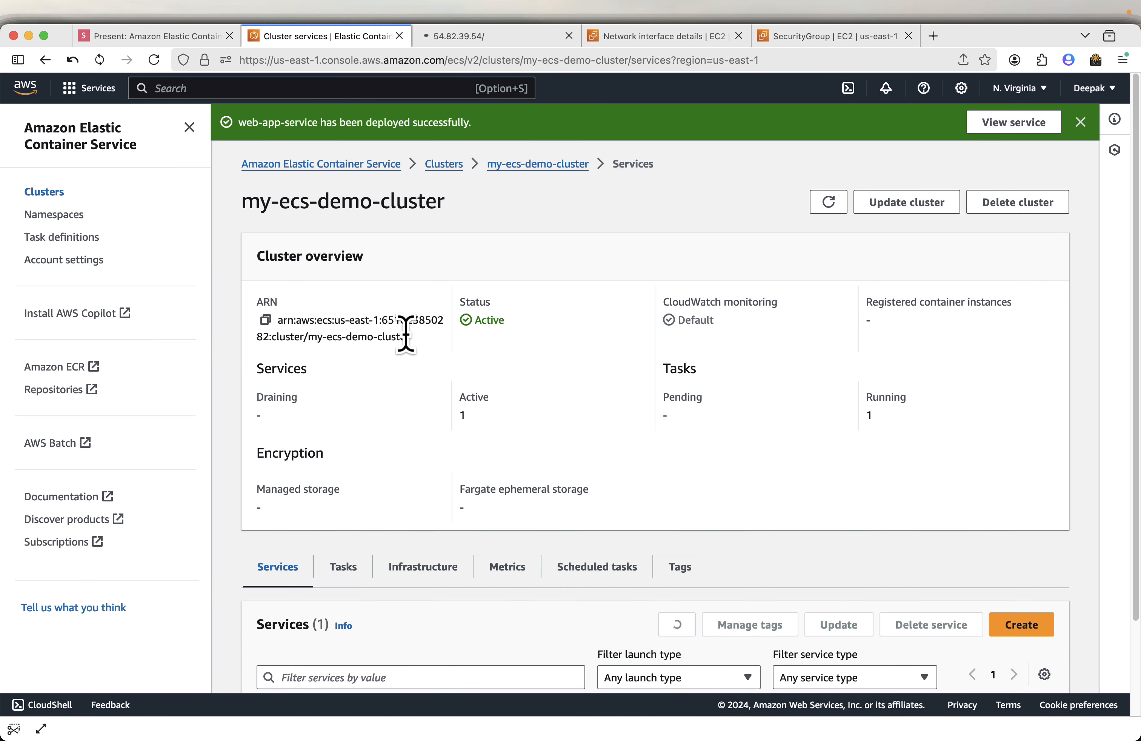
# Force delete web-app-service from my-ecs-demo-cluster, confirming the deletion with the text "delete".
pyautogui.scroll(-3, 642, 449)
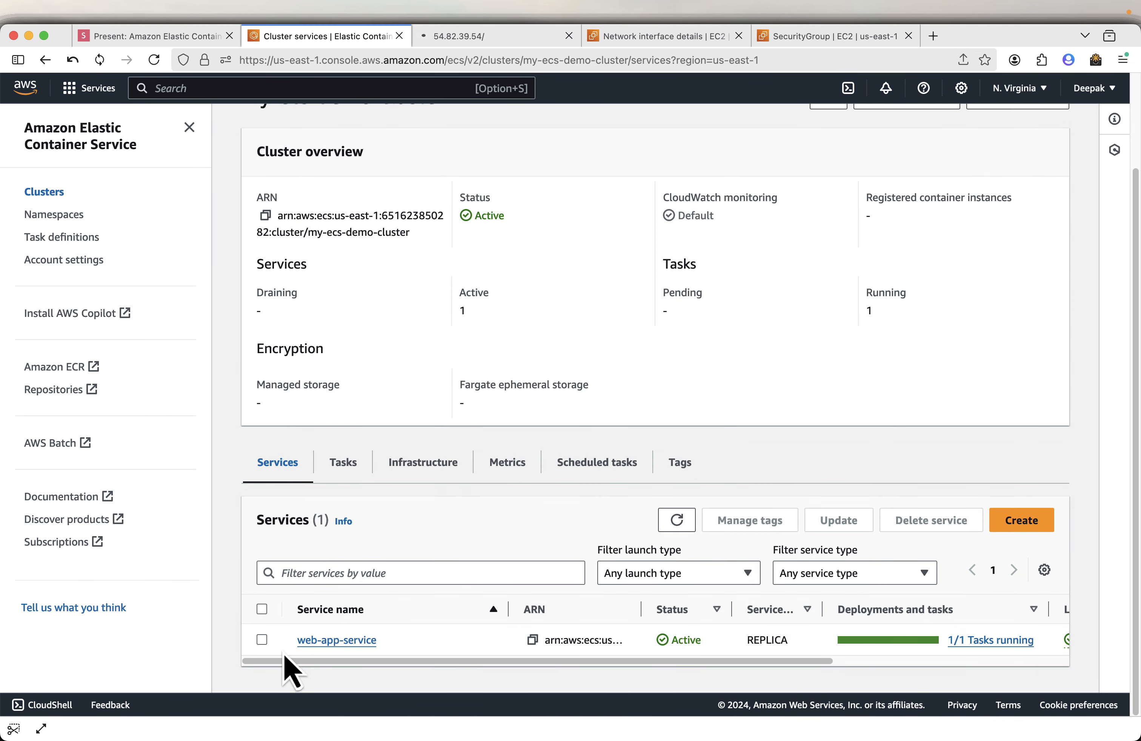
pyautogui.click(264, 642)
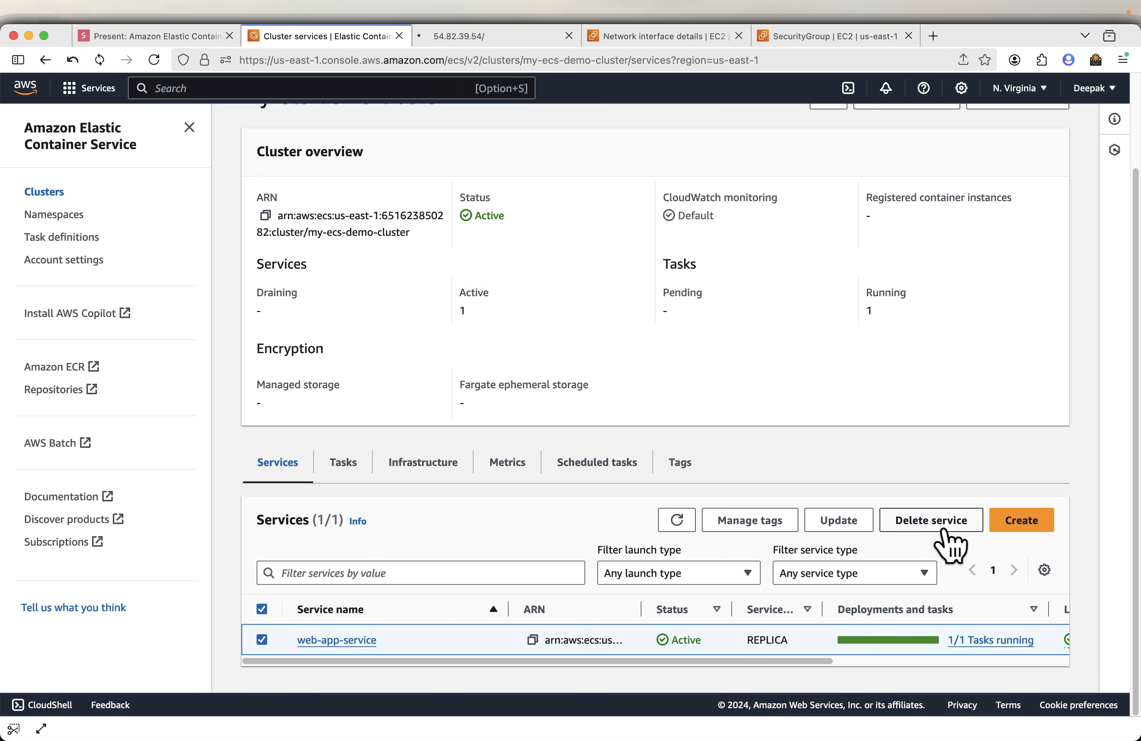
pyautogui.click(964, 527)
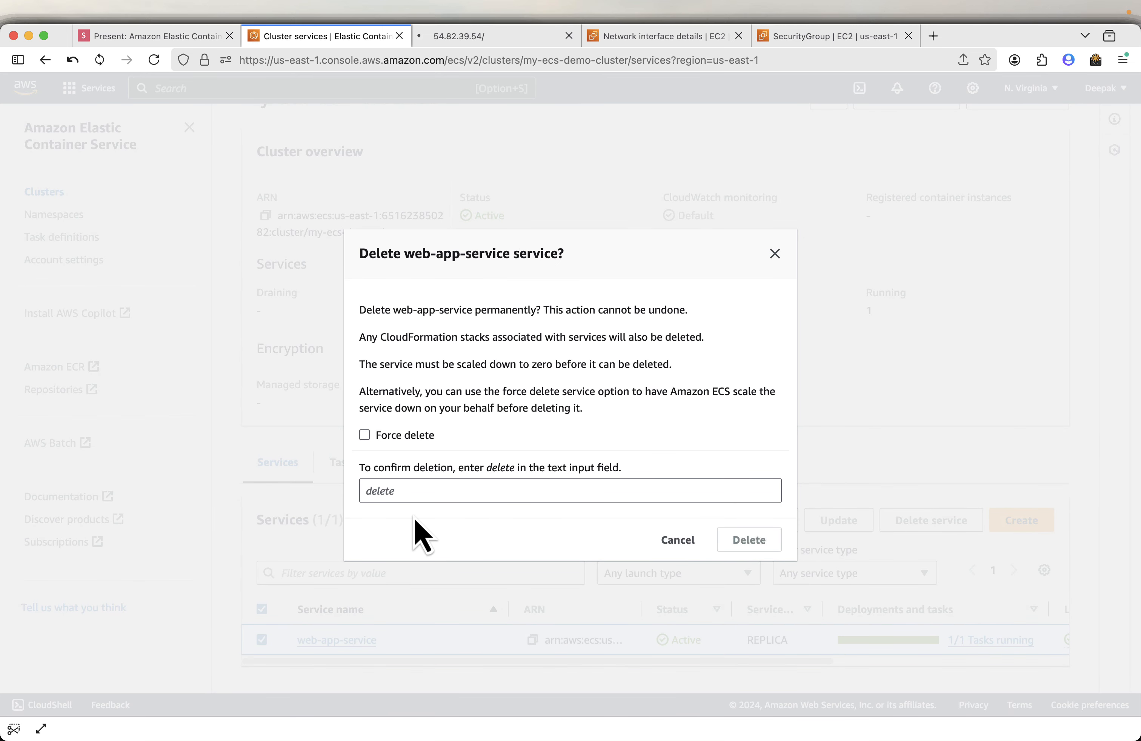
pyautogui.click(387, 491)
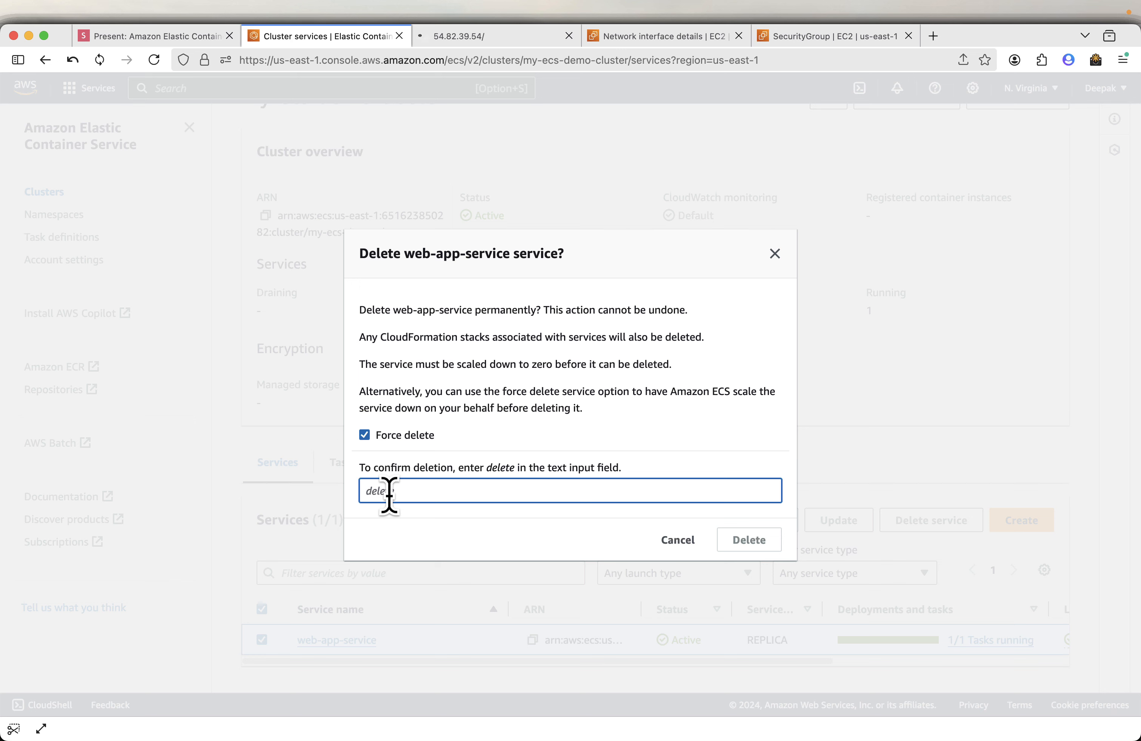
pyautogui.write('delete')
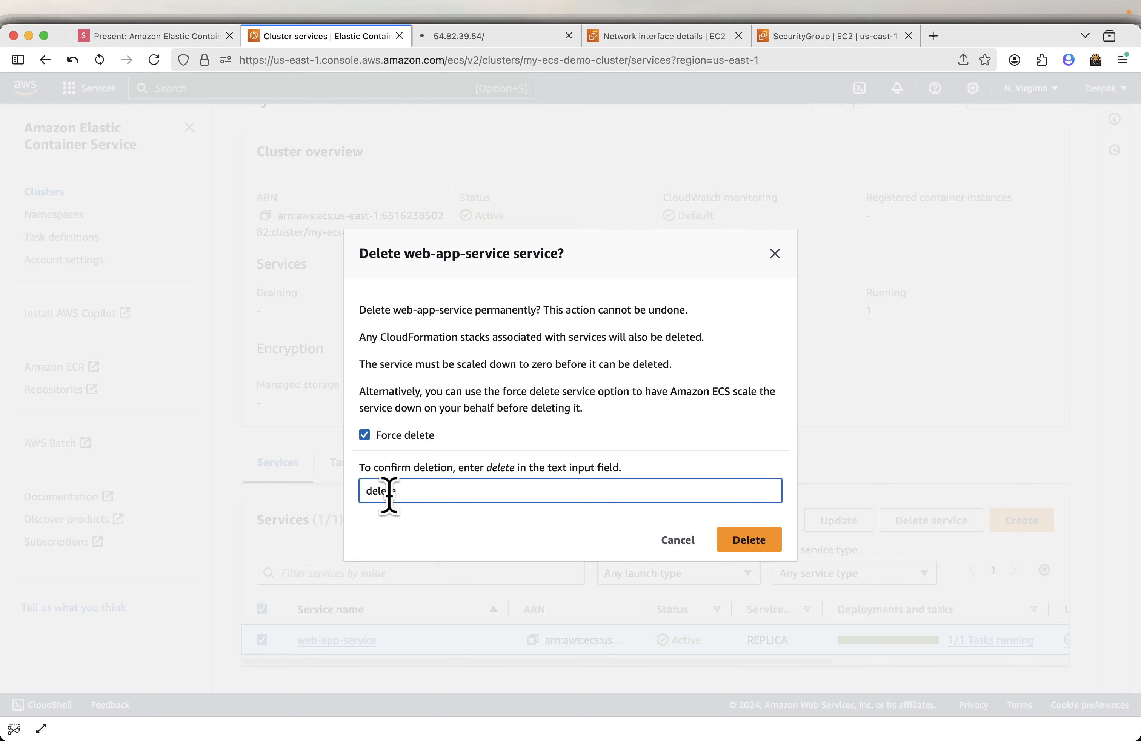
pyautogui.click(721, 549)
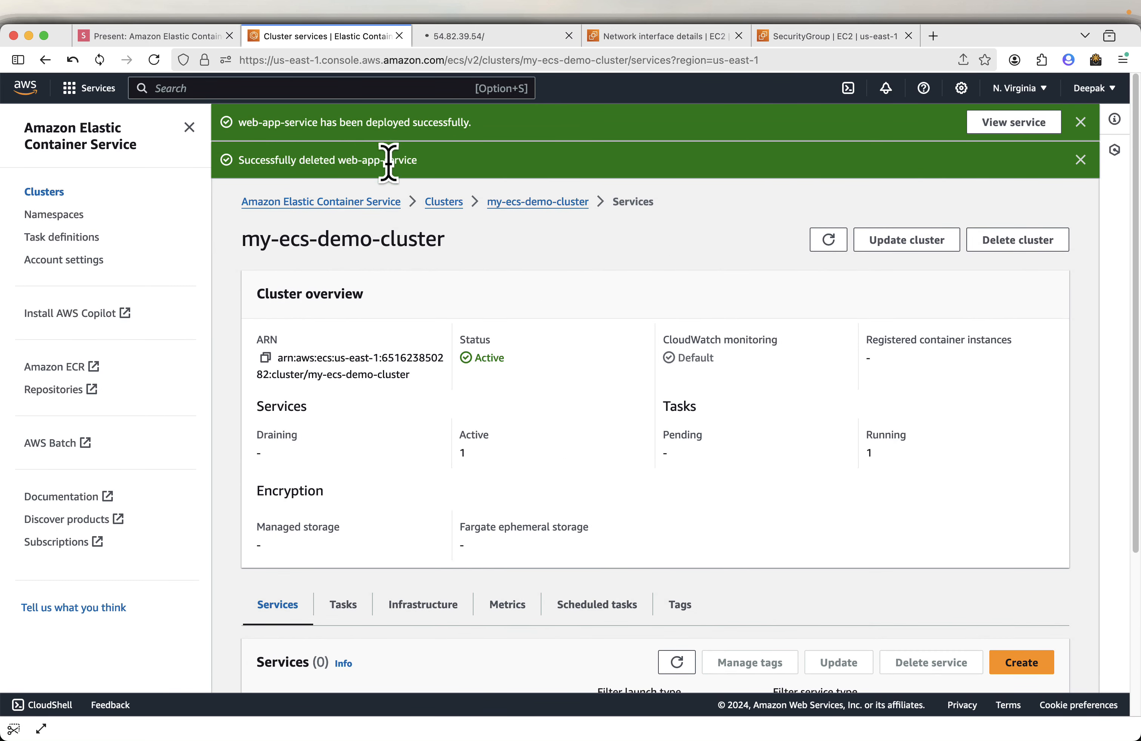
# Switch to the slides and advance past "Delete service" to the "Deregister Task Definition" slide.
pyautogui.click(163, 36)
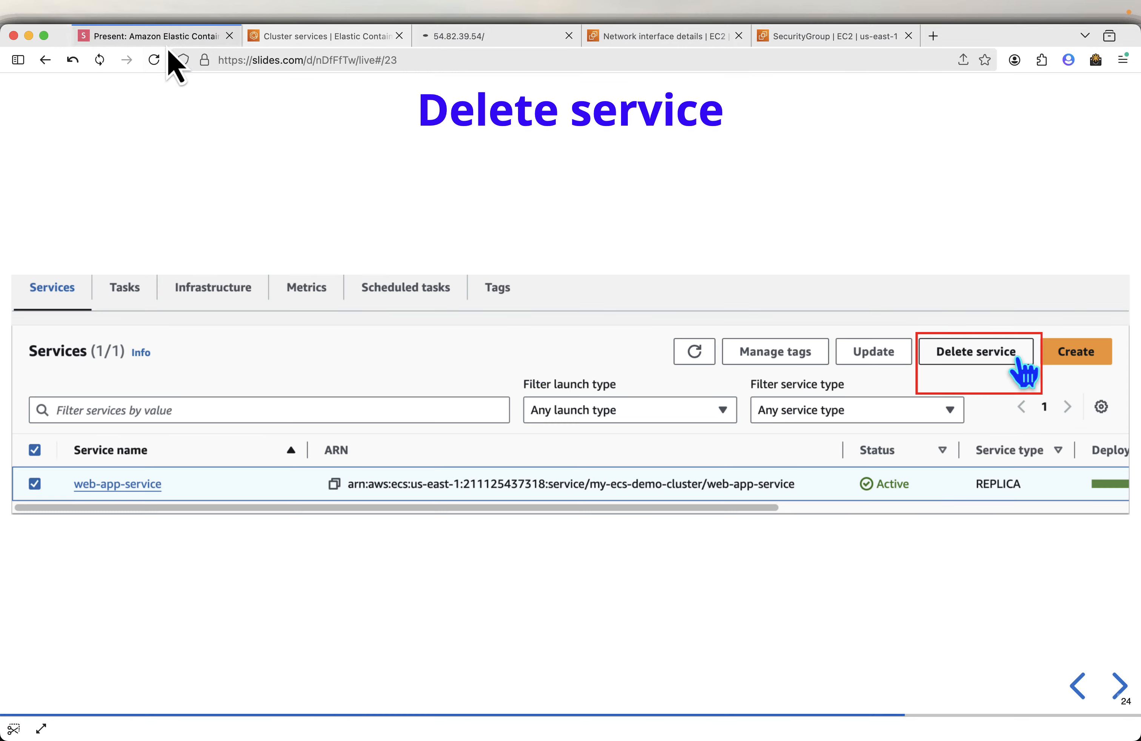
pyautogui.press('Right')
pyautogui.press('Right')
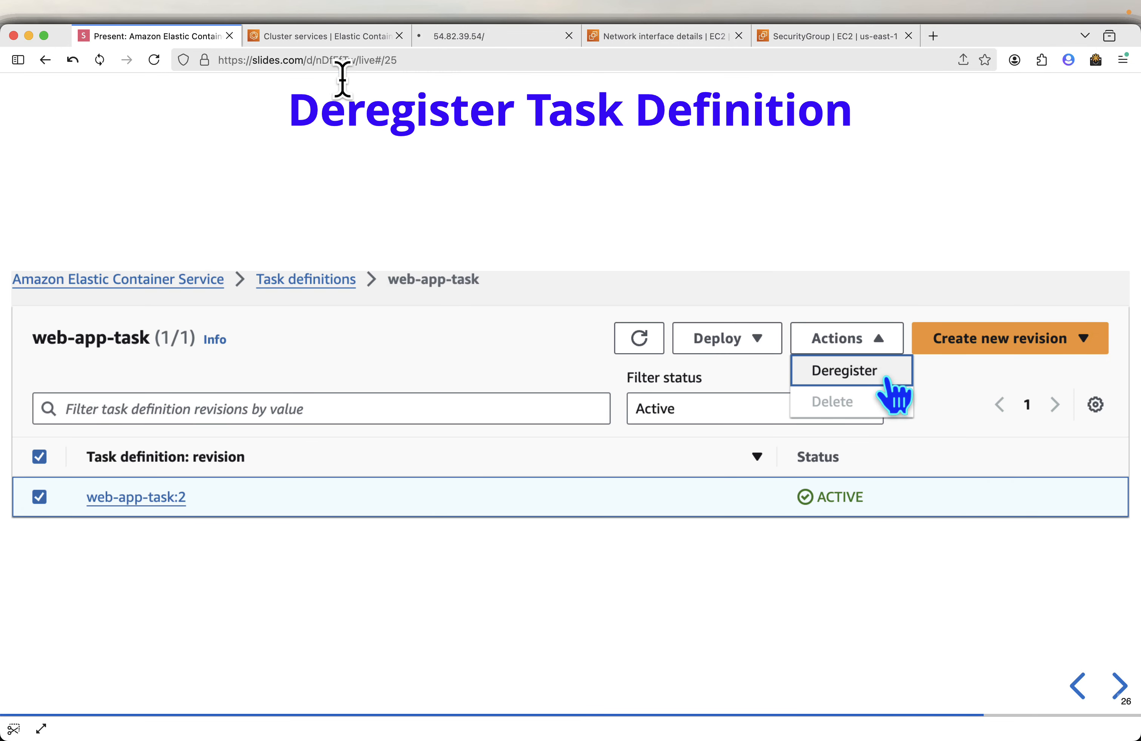
# Return to the ECS console and open the revisions of web-app-task from the task definitions.
pyautogui.click(327, 36)
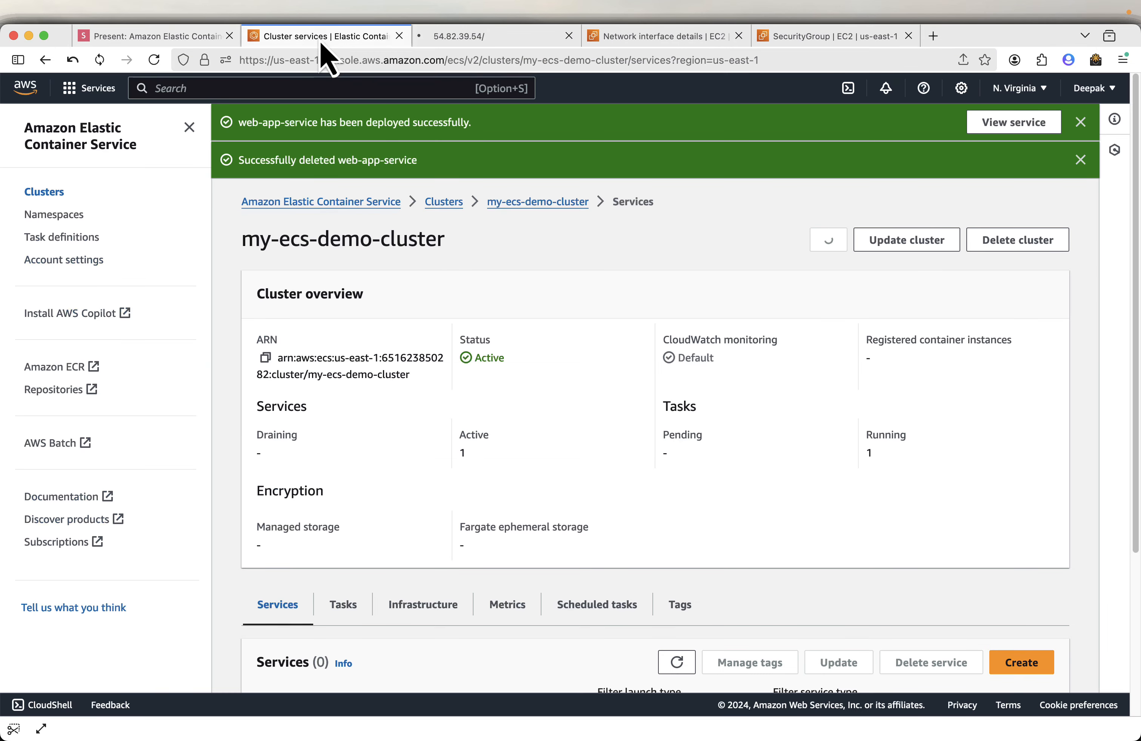
pyautogui.click(57, 236)
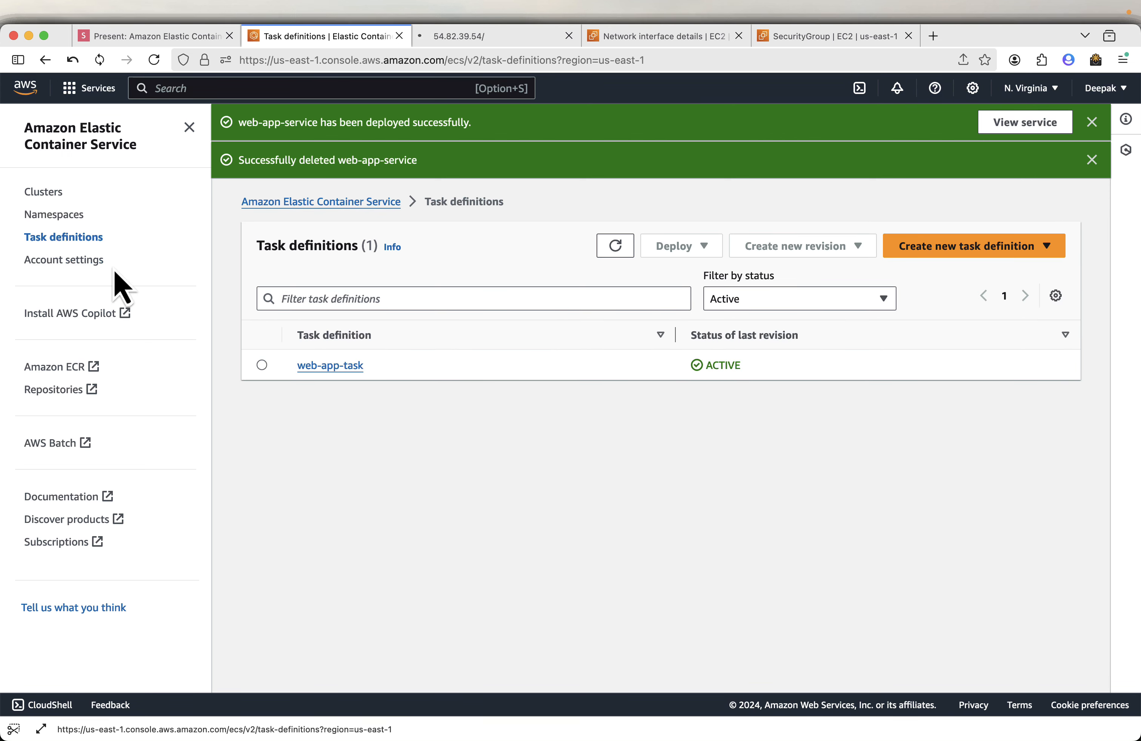
pyautogui.click(262, 366)
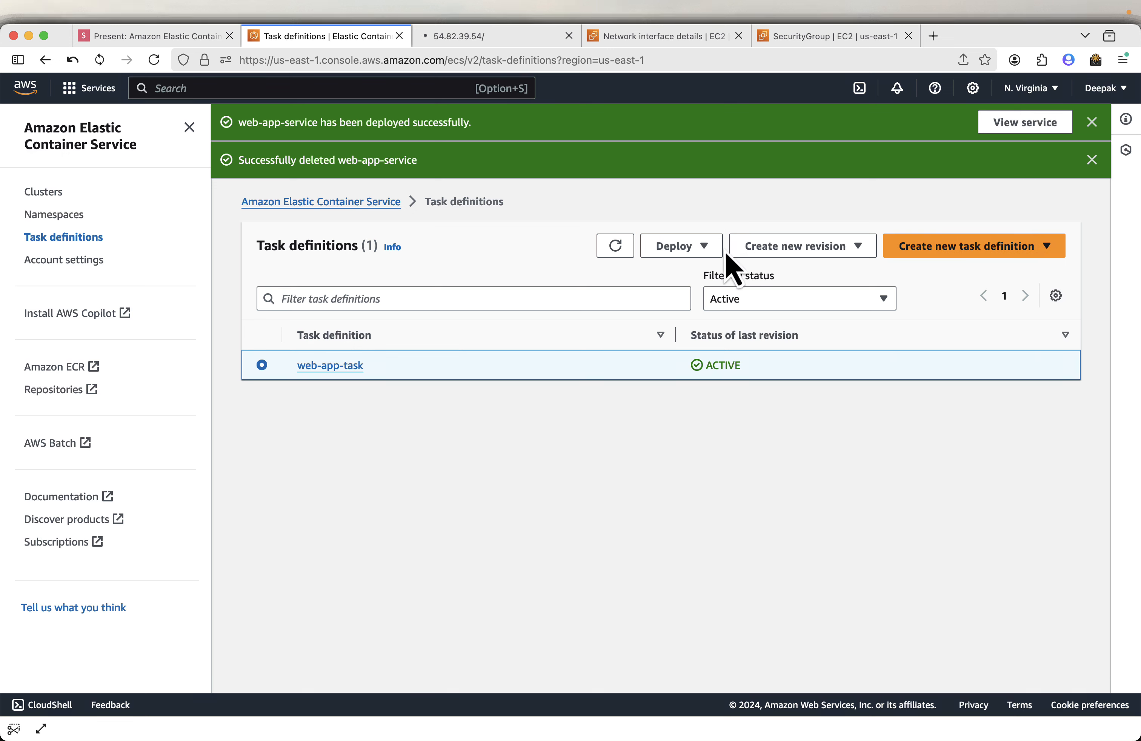
pyautogui.click(707, 249)
pyautogui.click(840, 257)
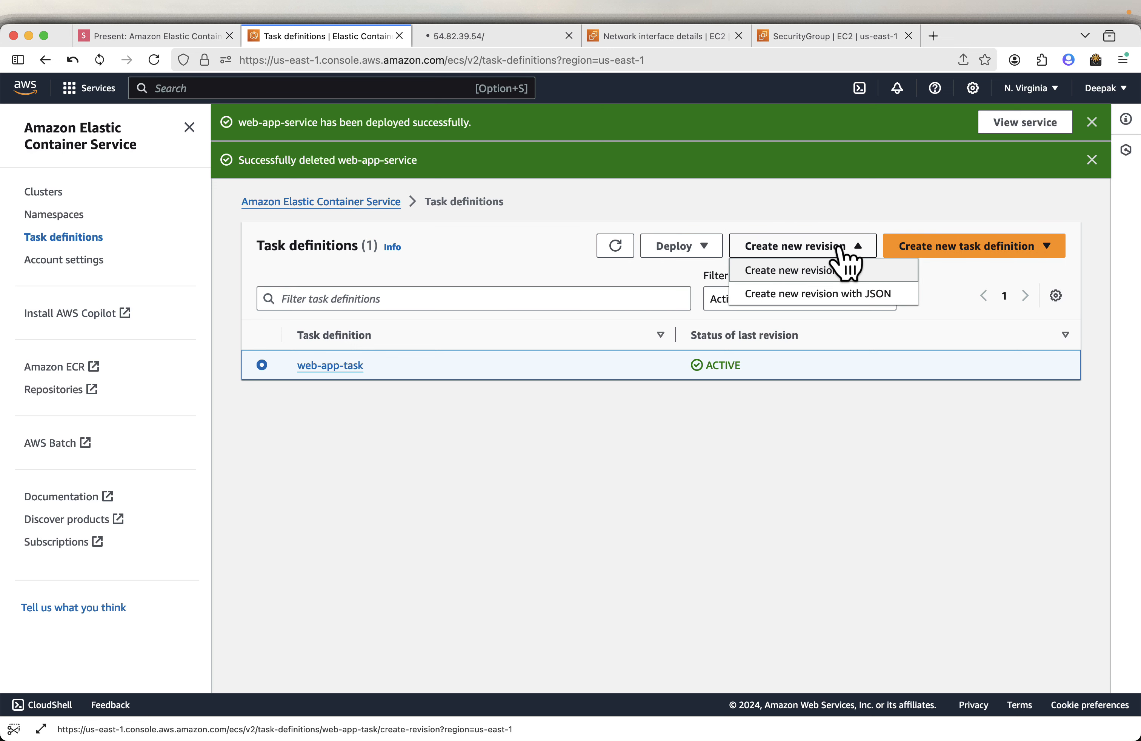
pyautogui.click(840, 257)
pyautogui.click(347, 377)
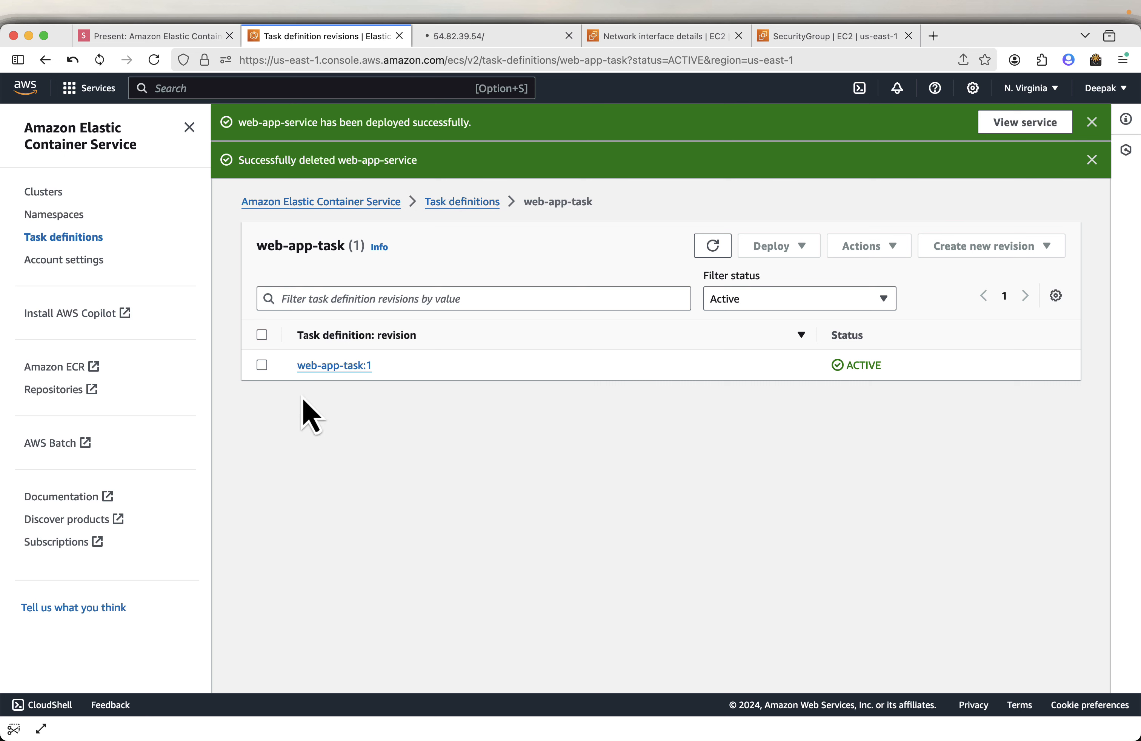
# Deregister the task definition revision web-app-task:1 and confirm the deregistration.
pyautogui.click(261, 364)
pyautogui.click(864, 246)
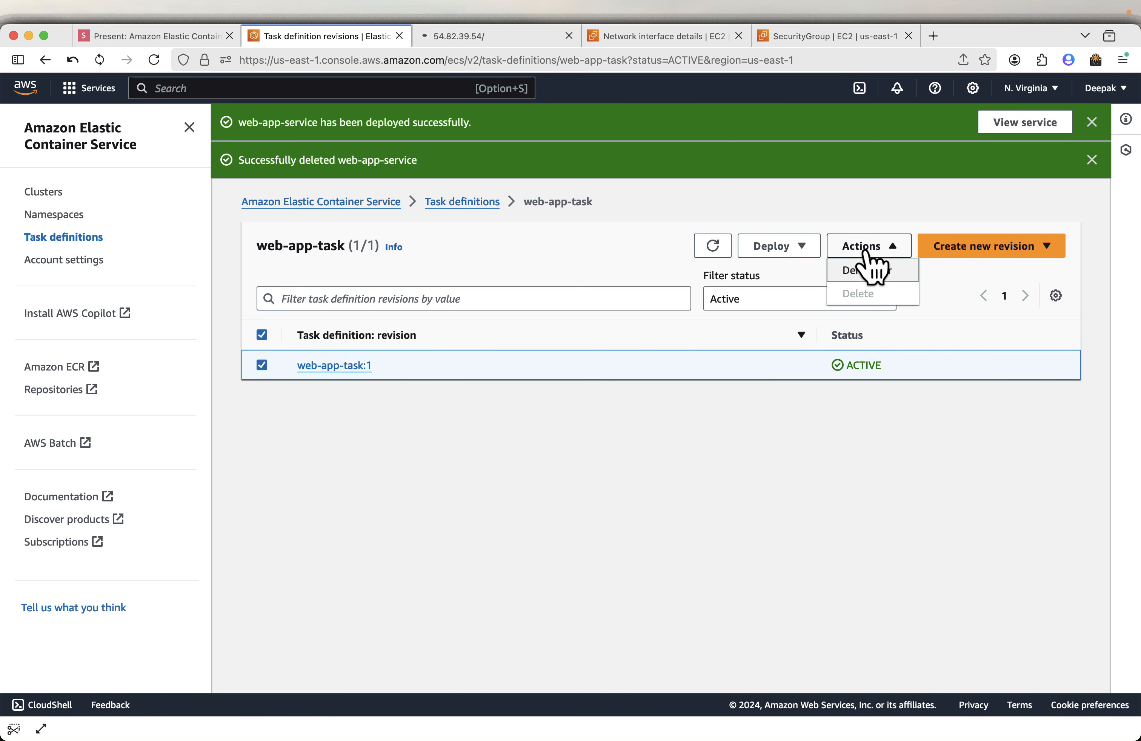
pyautogui.click(869, 270)
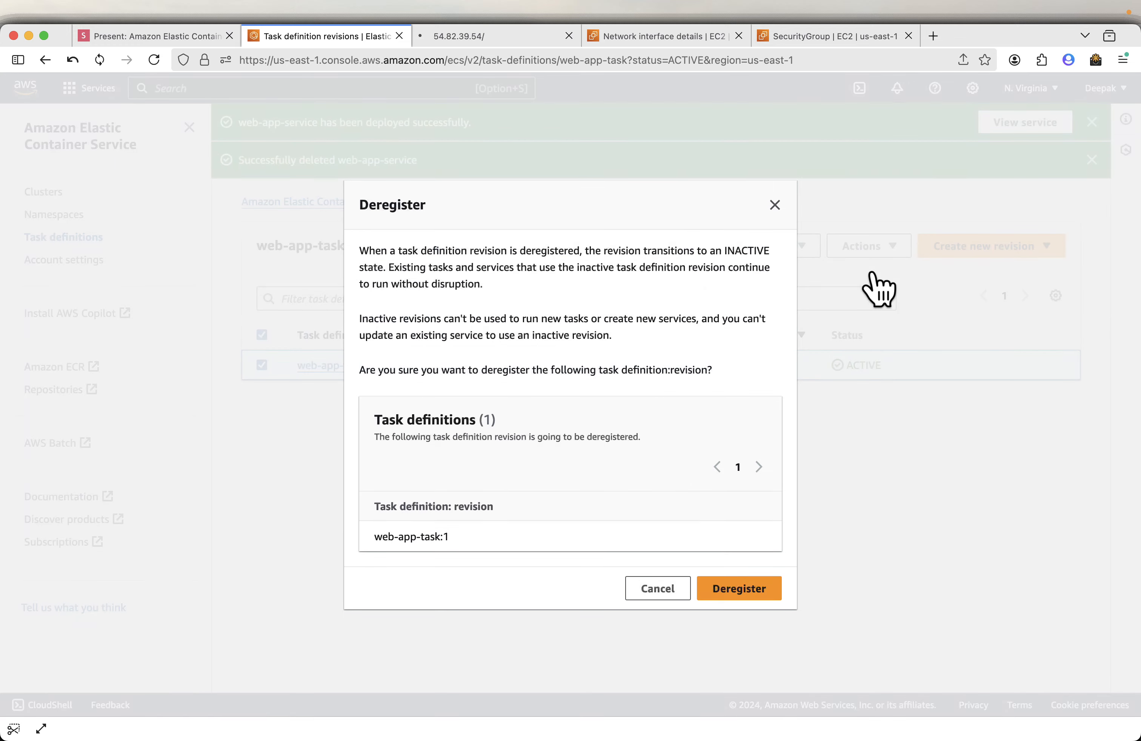
pyautogui.click(727, 590)
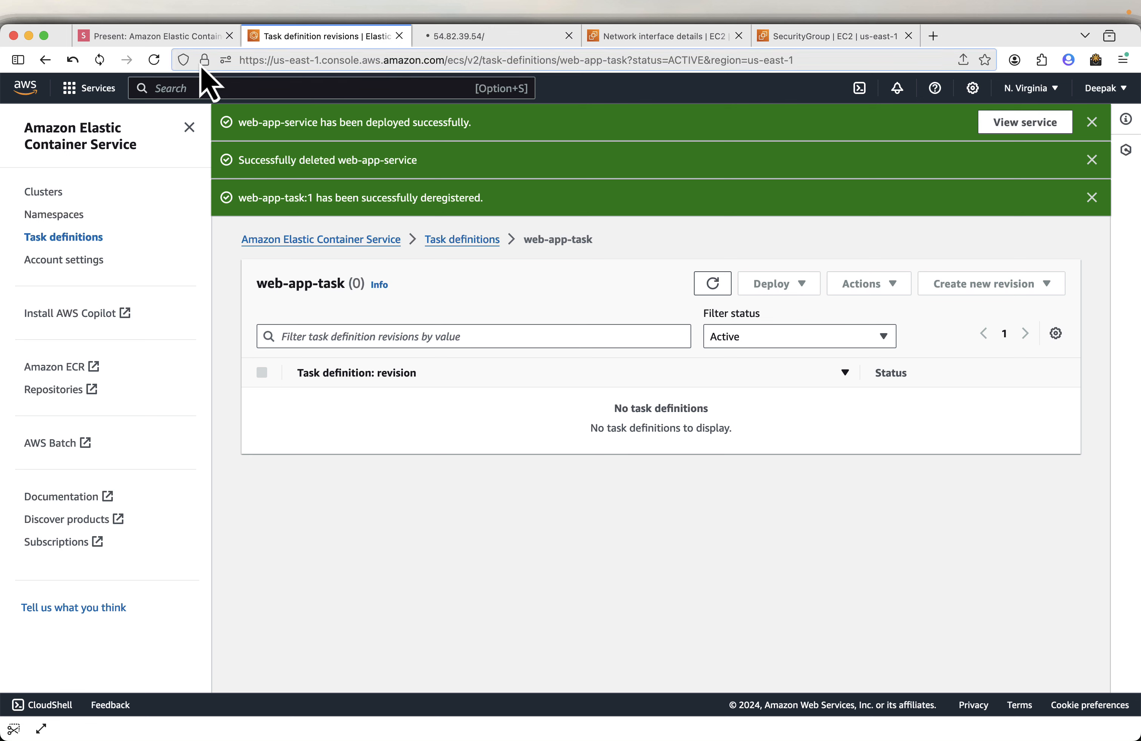
# Switch to the slides and advance from "Deregister Task Definition" to the "Delete cluster" slide.
pyautogui.click(177, 38)
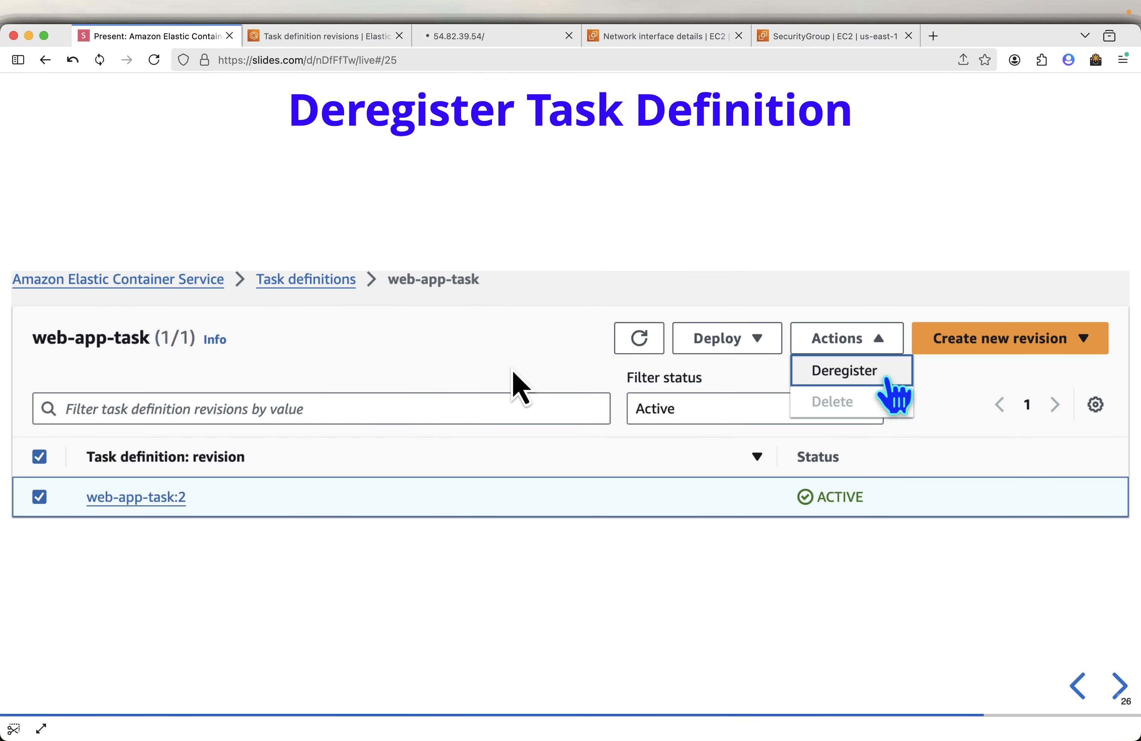
pyautogui.press('Right')
pyautogui.press('Right')
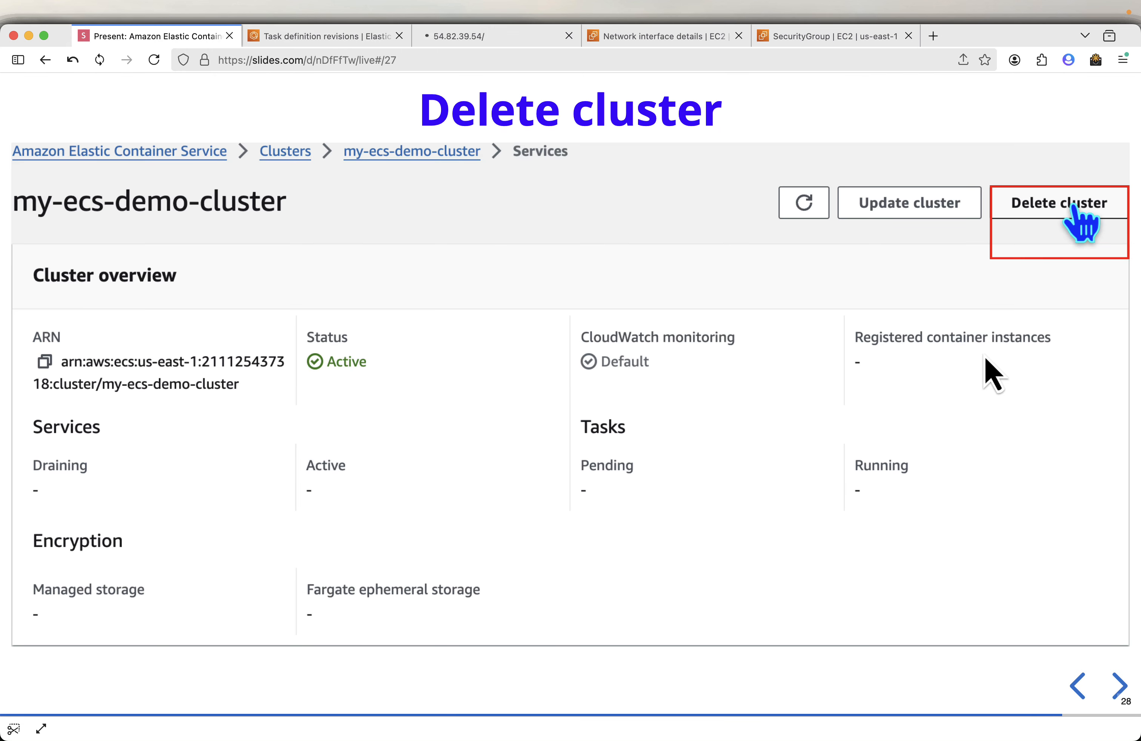
# Go back to the ECS console and open my-ecs-demo-cluster from the list of clusters.
pyautogui.click(301, 36)
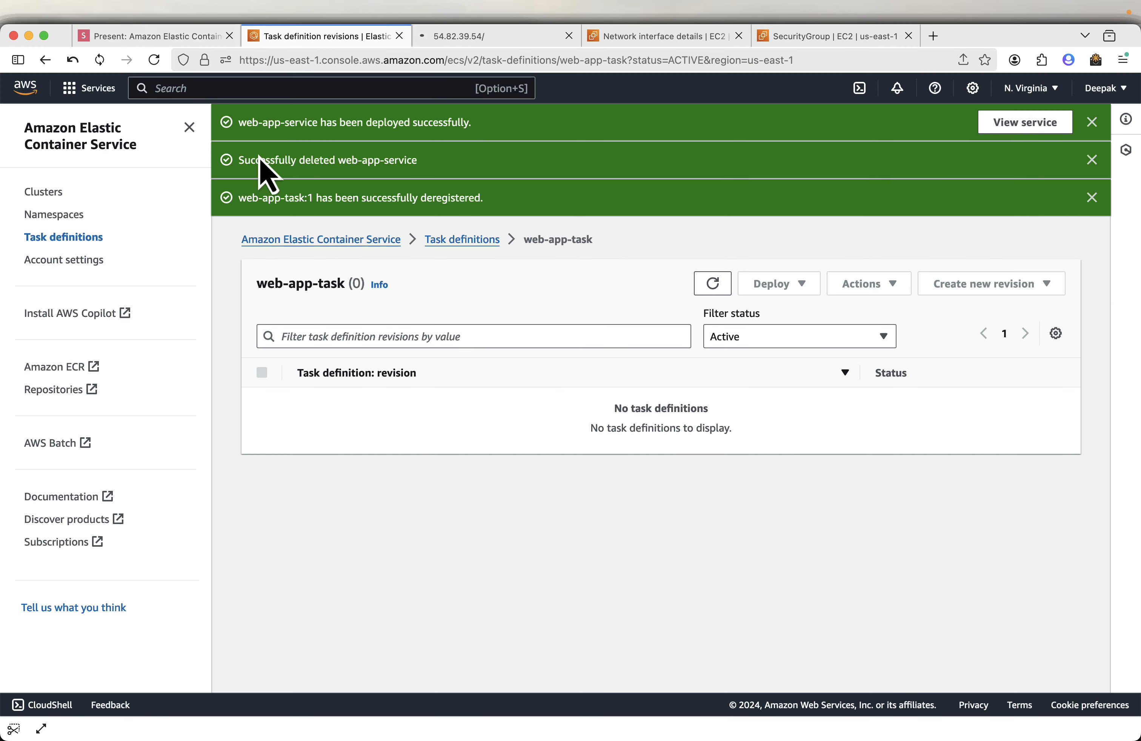
pyautogui.click(44, 192)
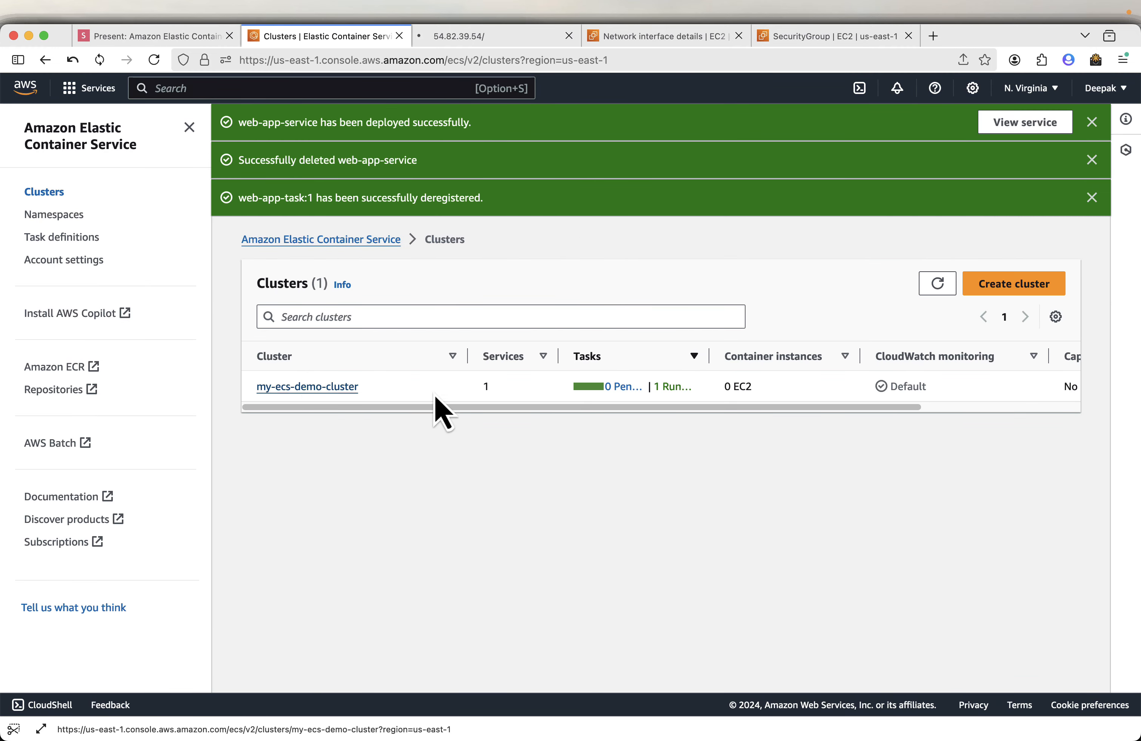
pyautogui.click(298, 388)
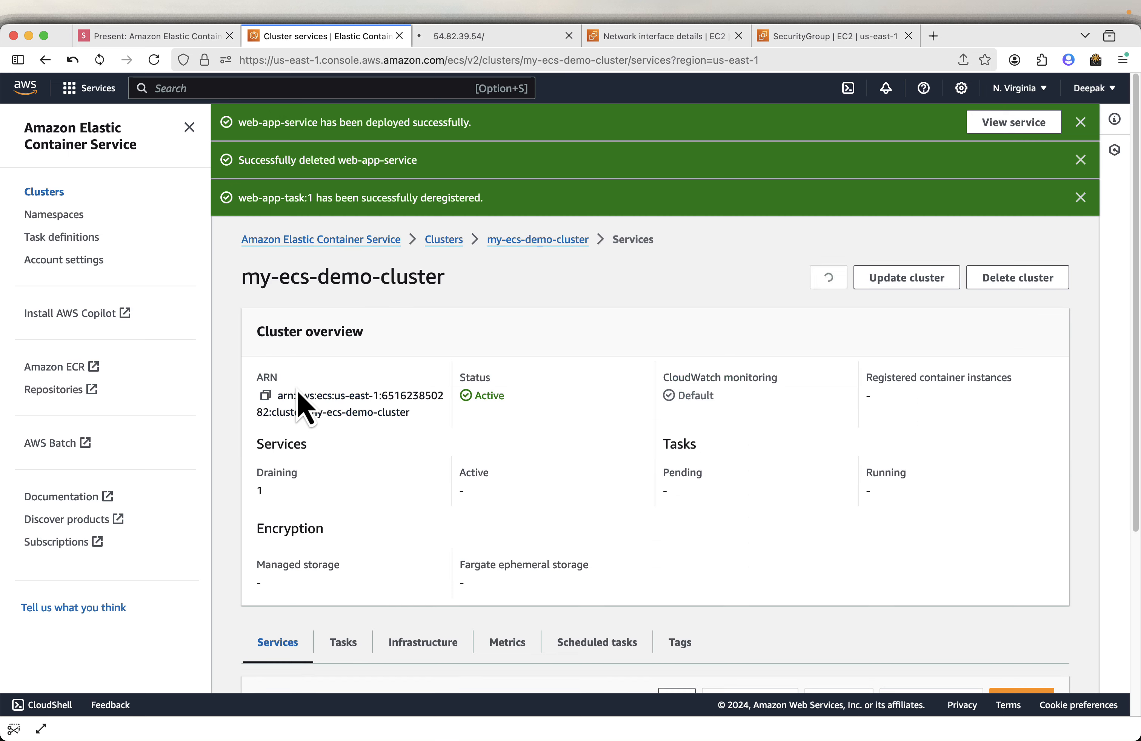
# Delete my-ecs-demo-cluster using the confirmation phrase "delete my-ecs-demo-cluster", close the deletion summary and return to the cluster list.
pyautogui.click(1018, 283)
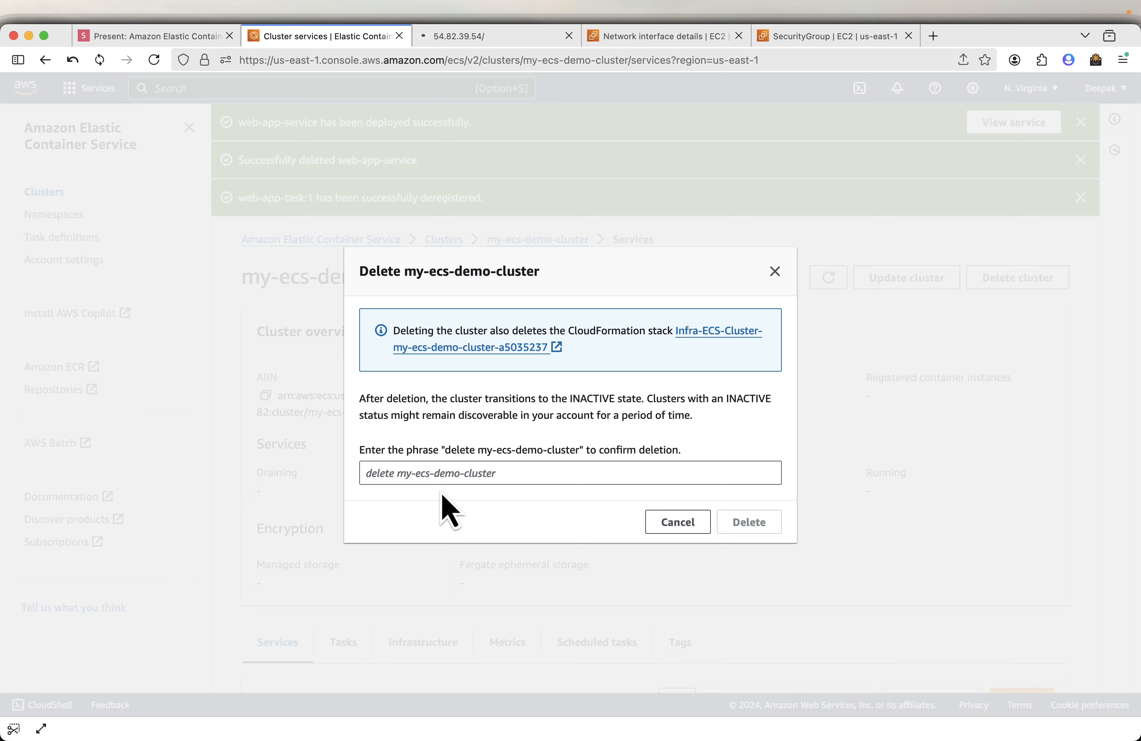
pyautogui.moveTo(446, 458); pyautogui.dragTo(596, 458)
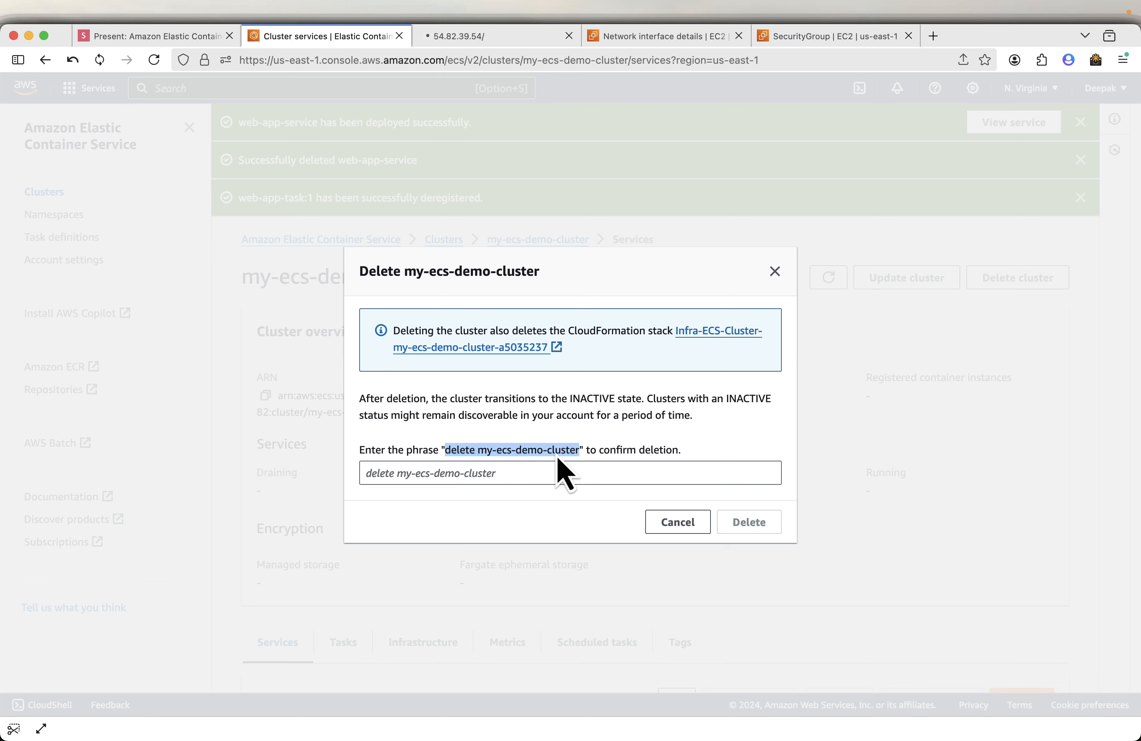
pyautogui.rightClick(557, 456)
pyautogui.click(597, 462)
pyautogui.rightClick(445, 473)
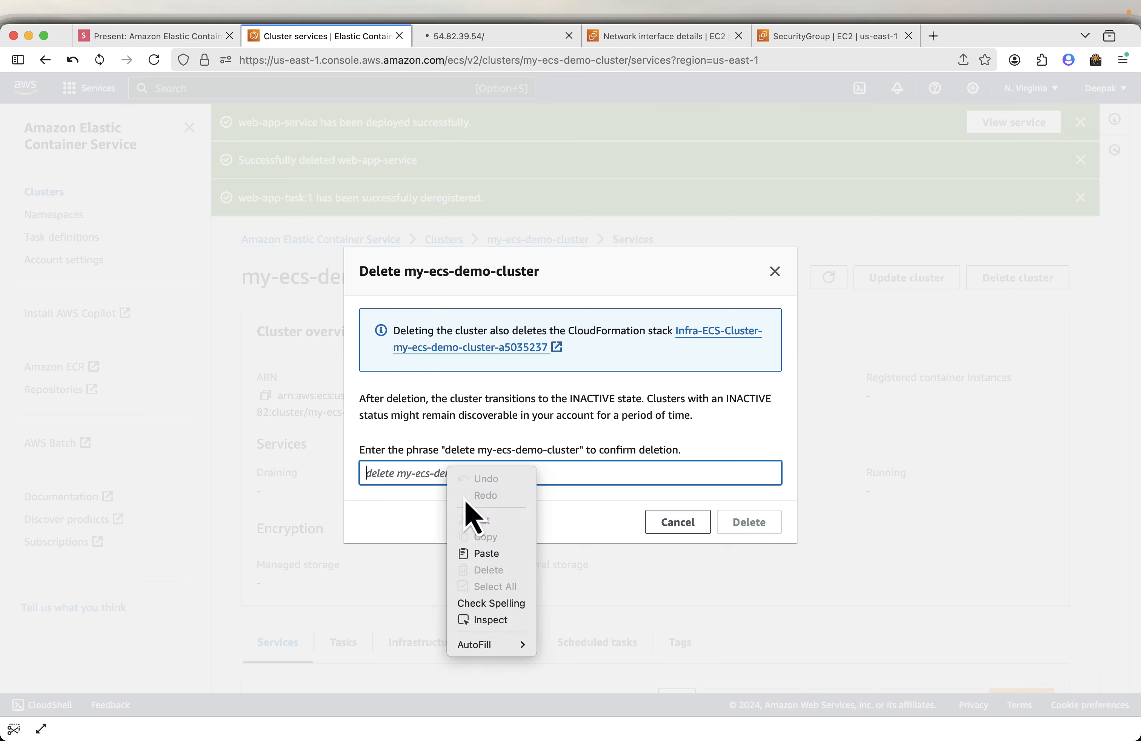
pyautogui.click(483, 553)
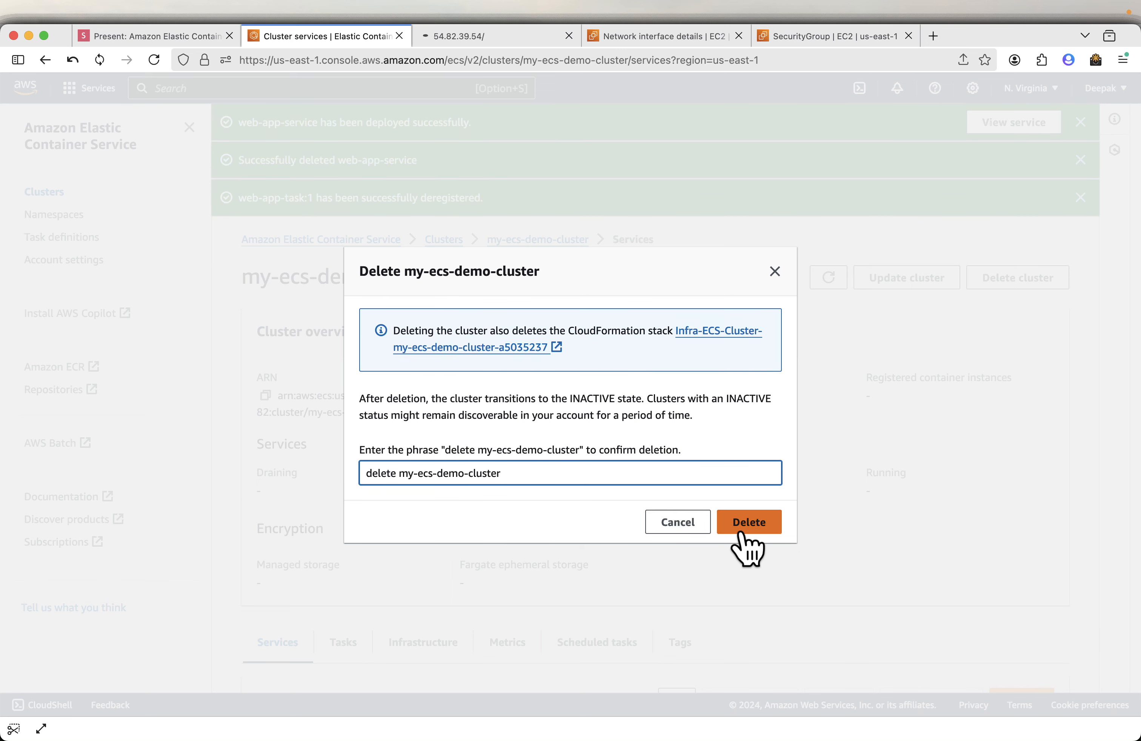
pyautogui.click(741, 535)
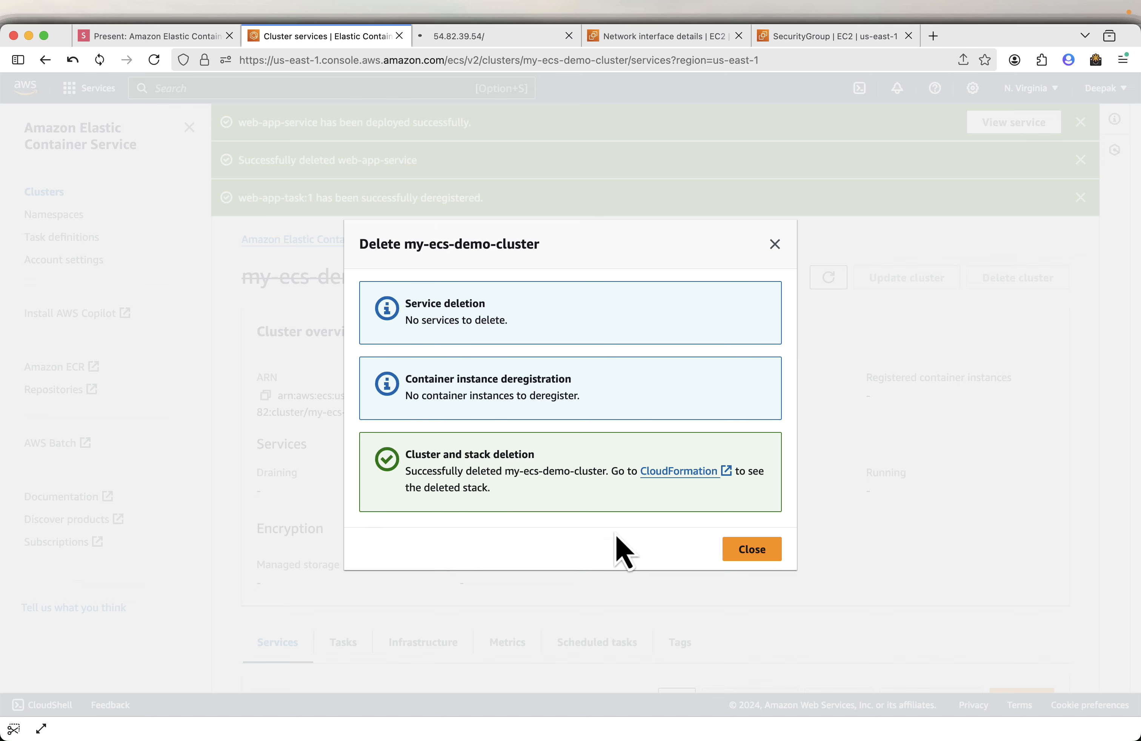
pyautogui.click(764, 572)
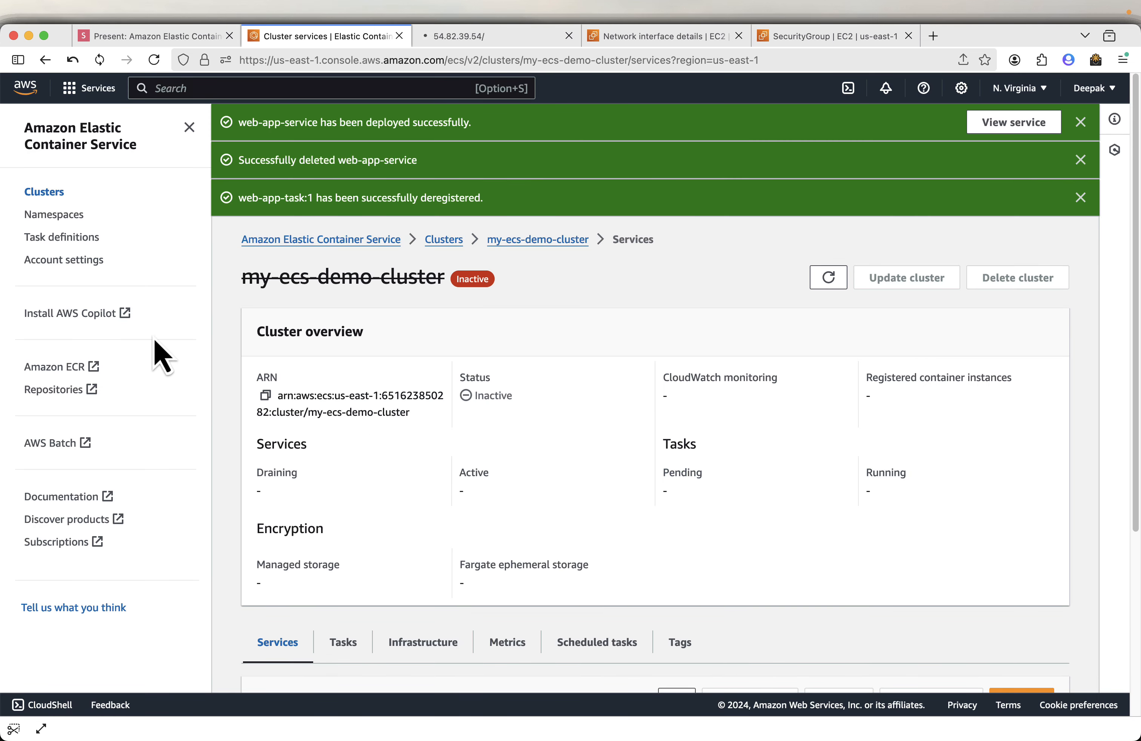
pyautogui.click(42, 198)
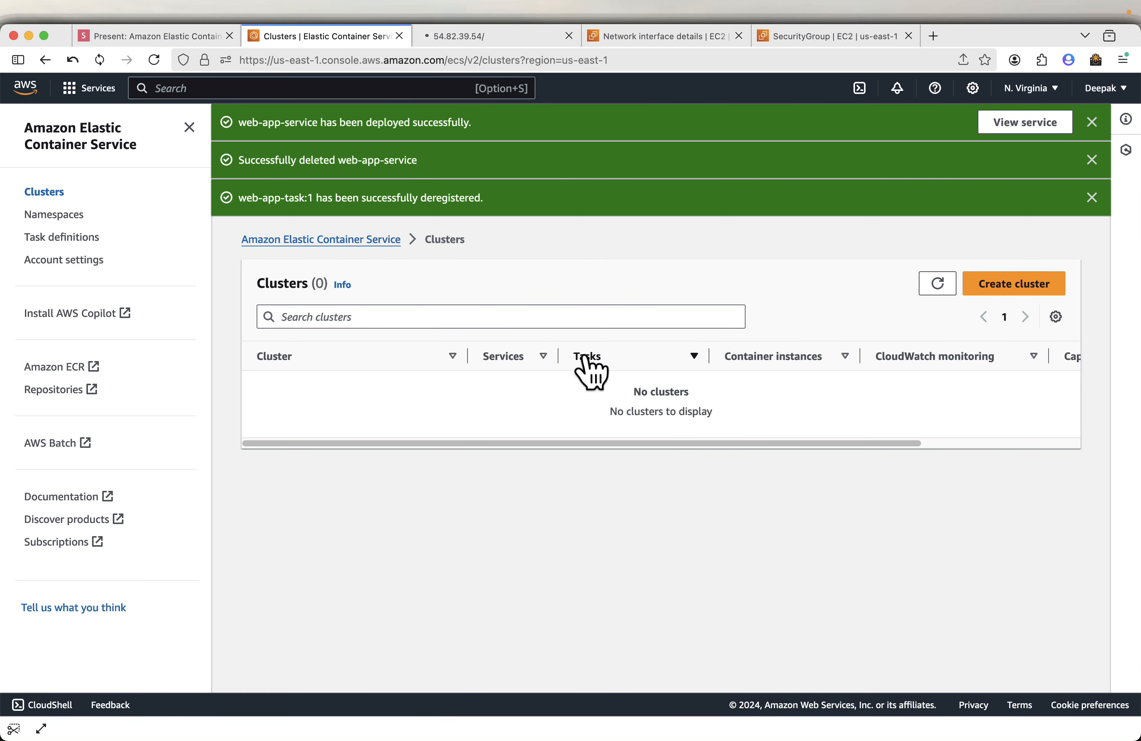
# Switch to the slides and advance from "Delete cluster" to the closing "Thanks for Watching" slide.
pyautogui.click(159, 36)
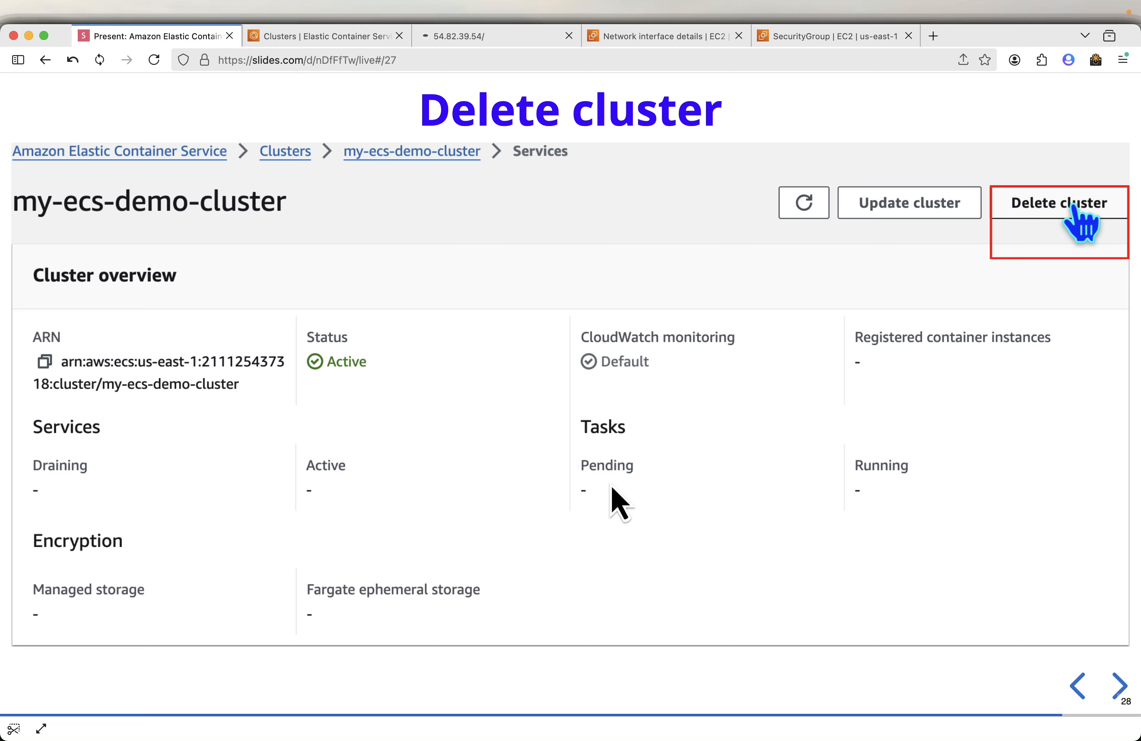
pyautogui.press('Right')
pyautogui.press('Right')
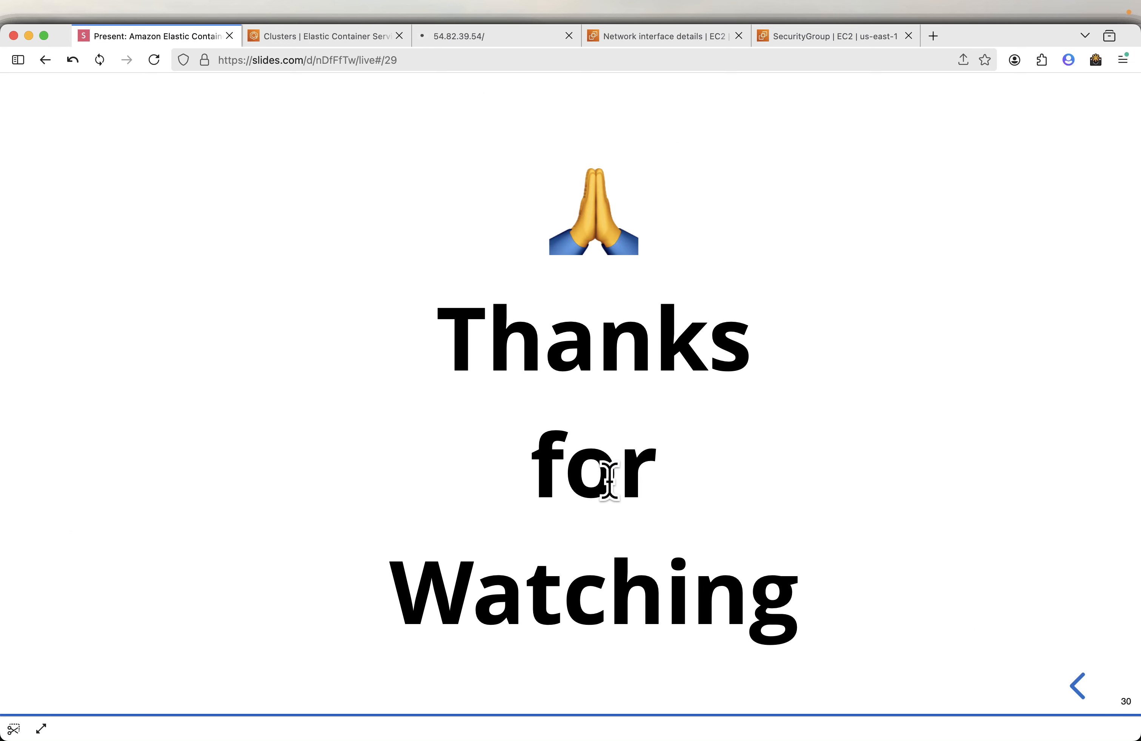